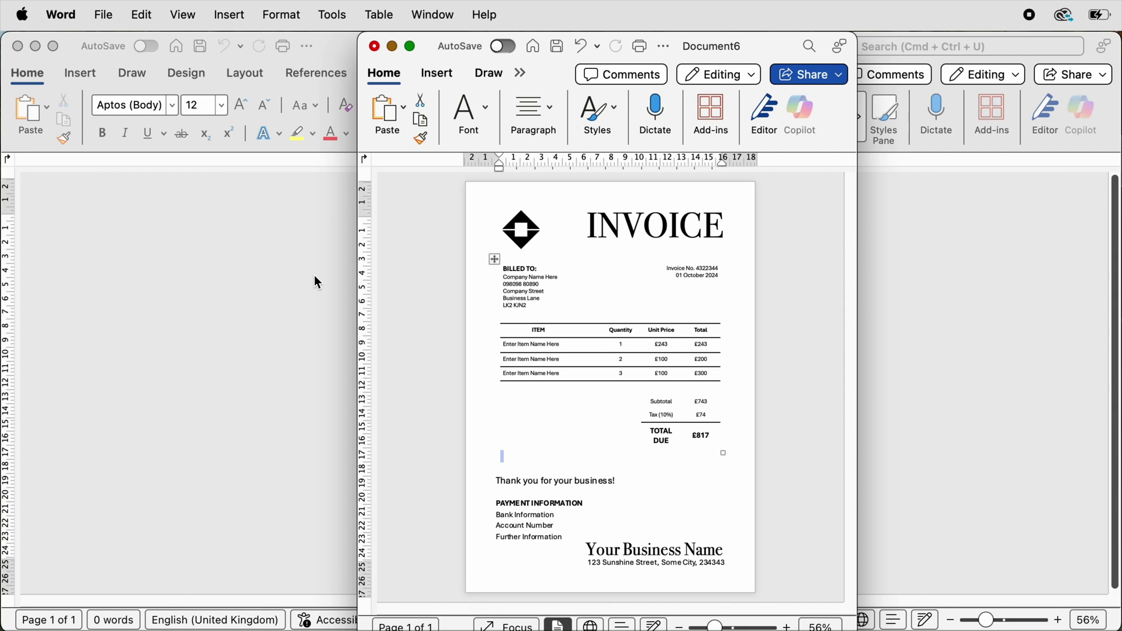
Bring the blank Document7 forward and add an empty paragraph at its top.
click(318, 256)
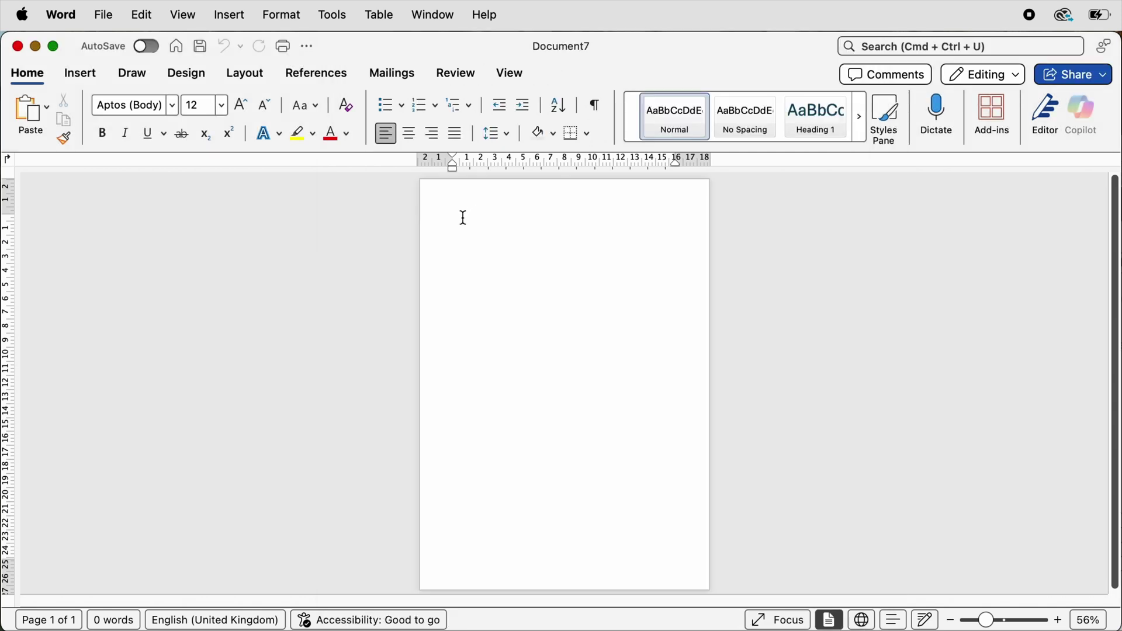
key(Return)
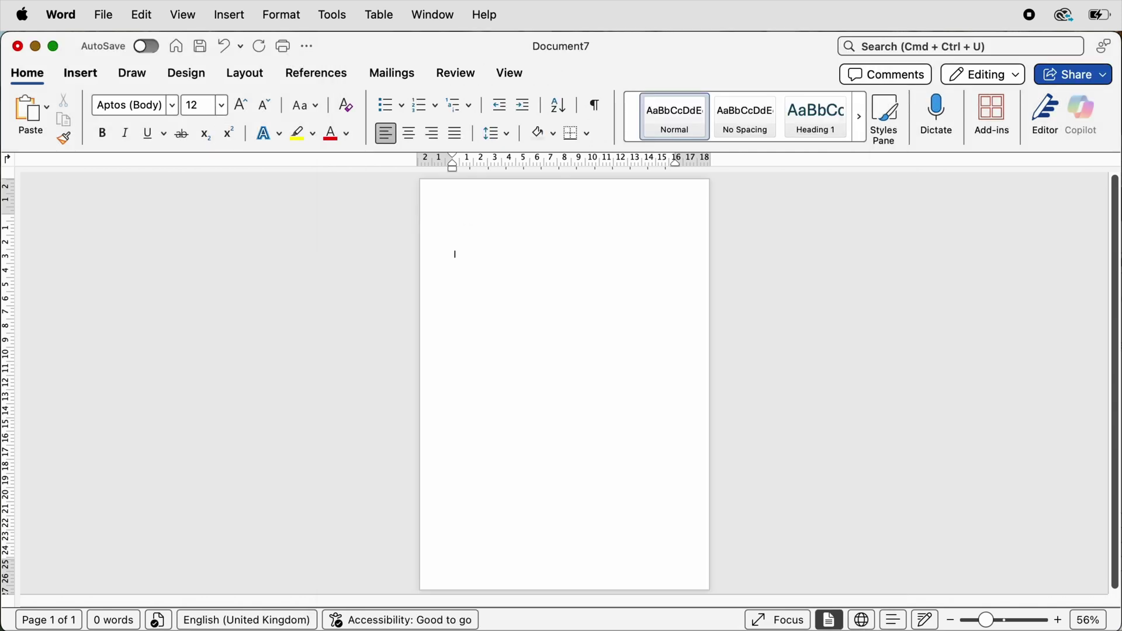
Insert a table with 5 columns and 10 rows.
click(80, 73)
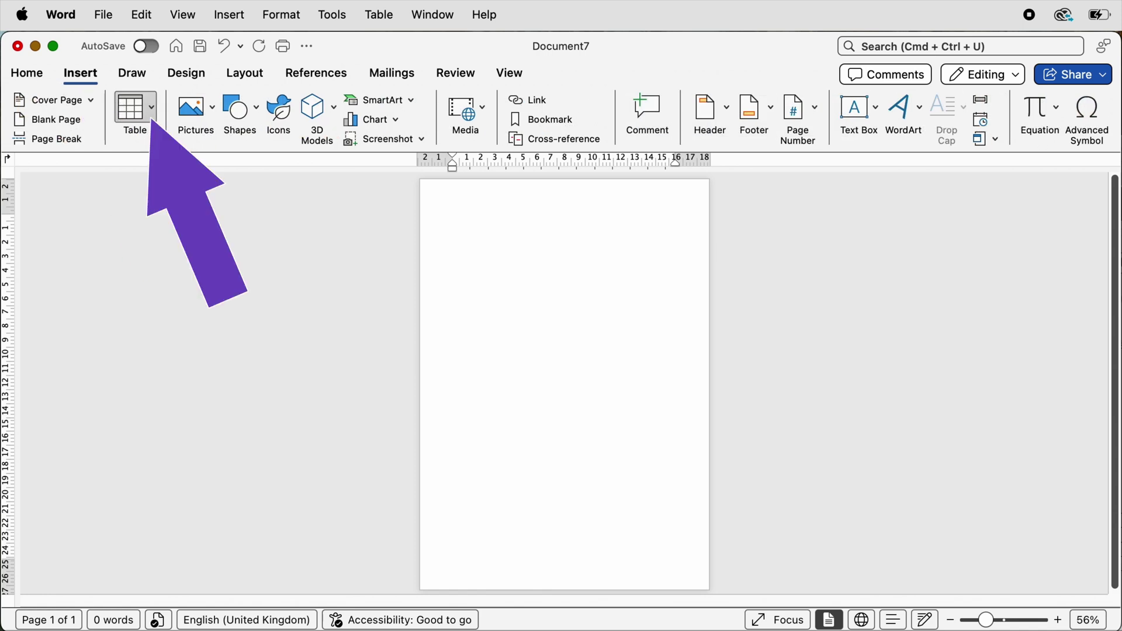
click(136, 108)
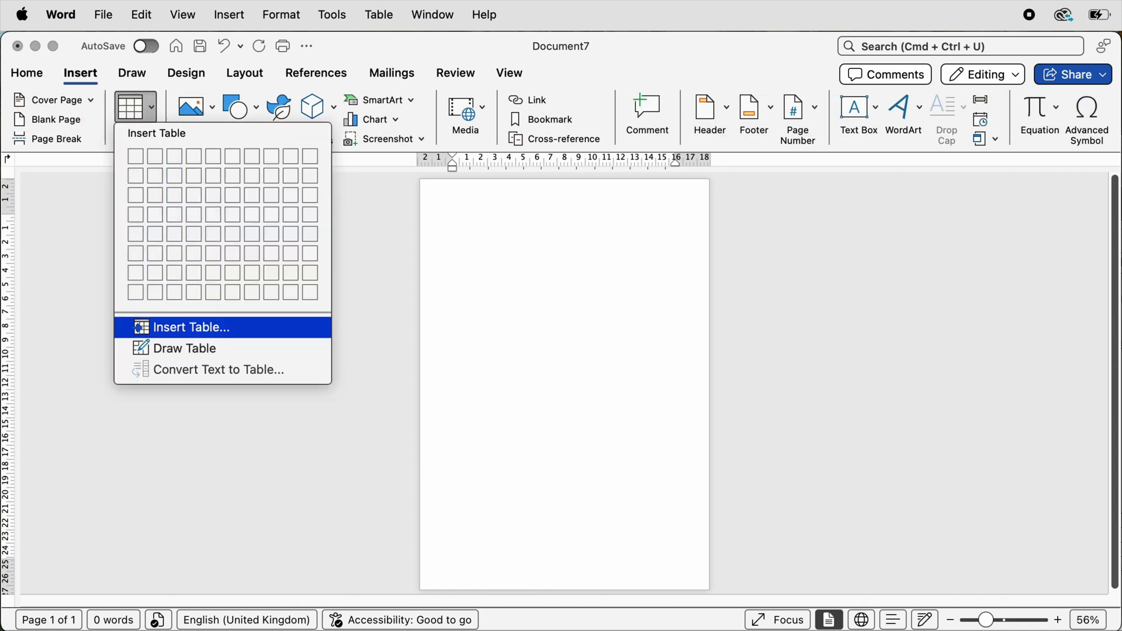
click(139, 328)
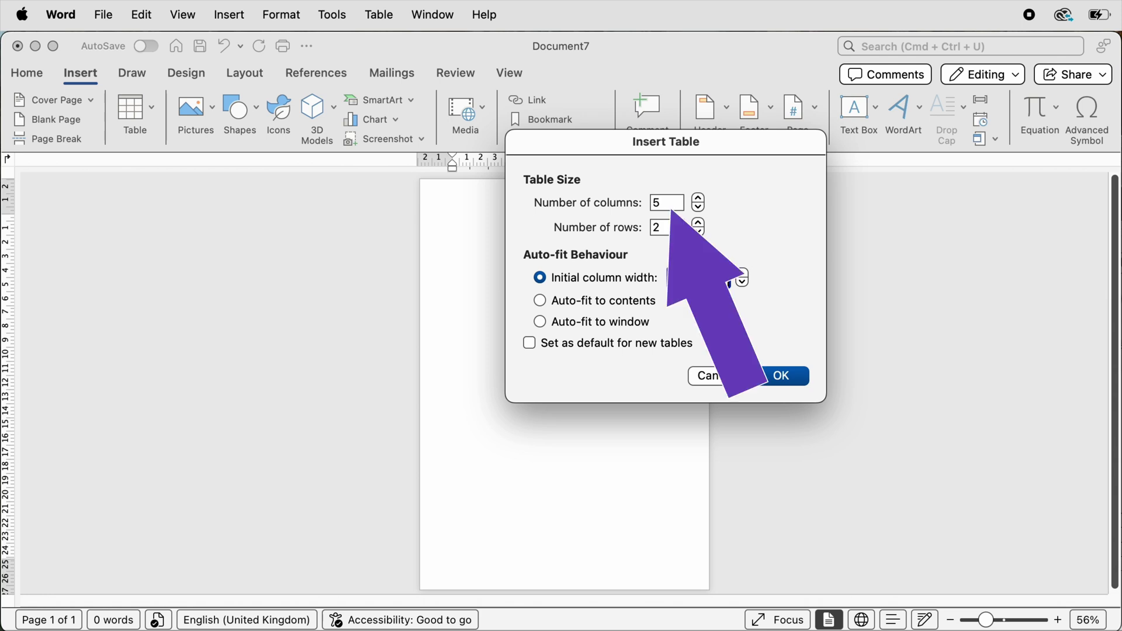
key(shift+Tab)
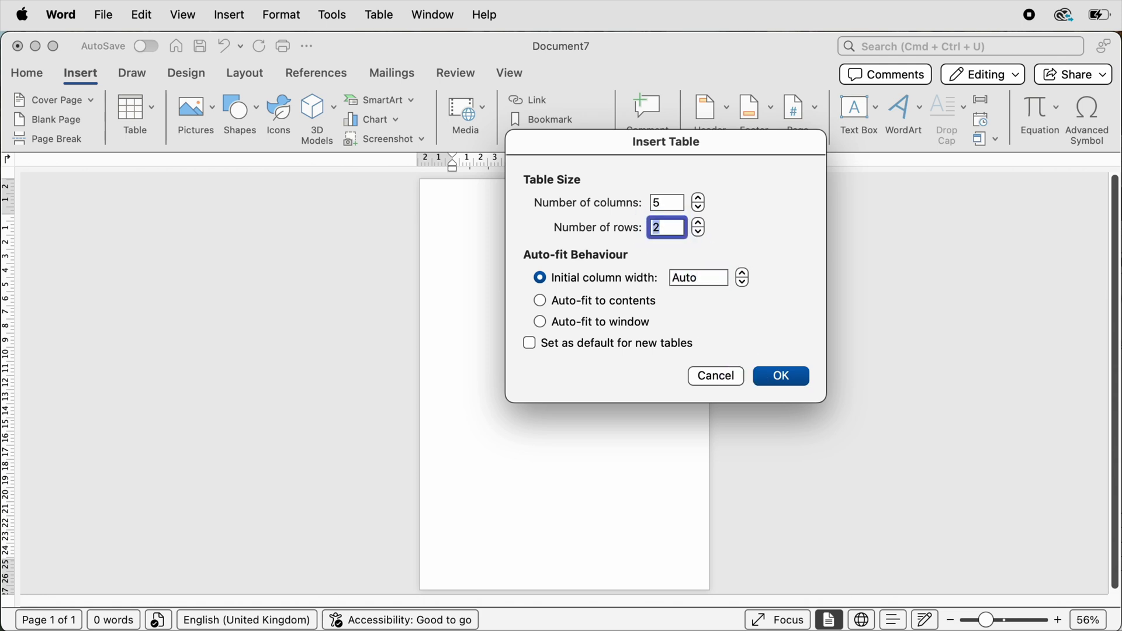
text(10)
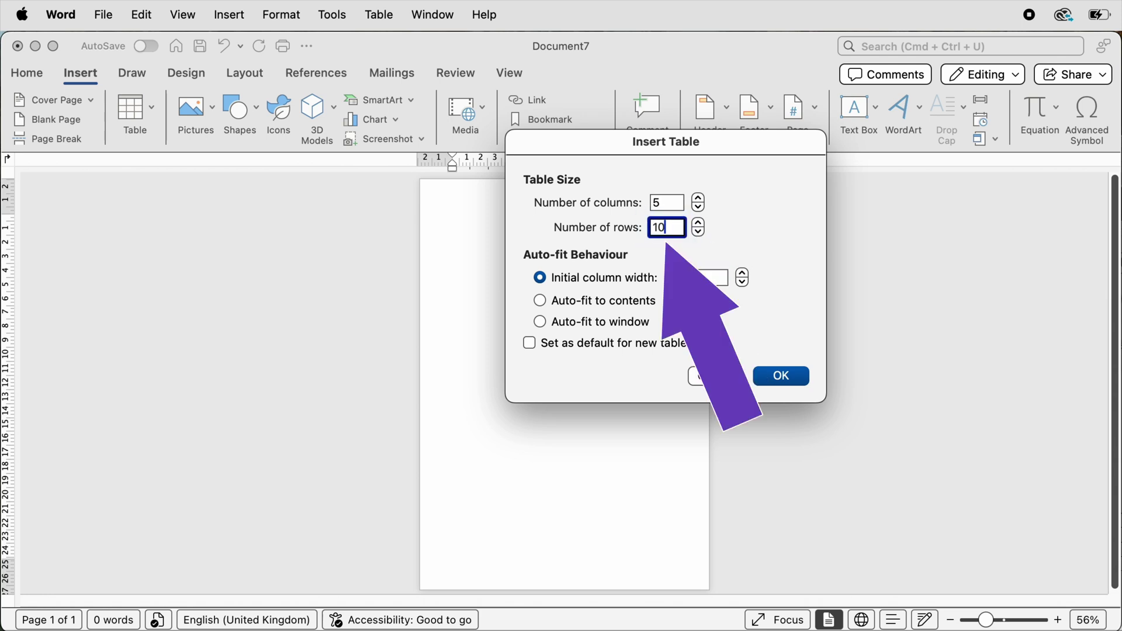
click(773, 376)
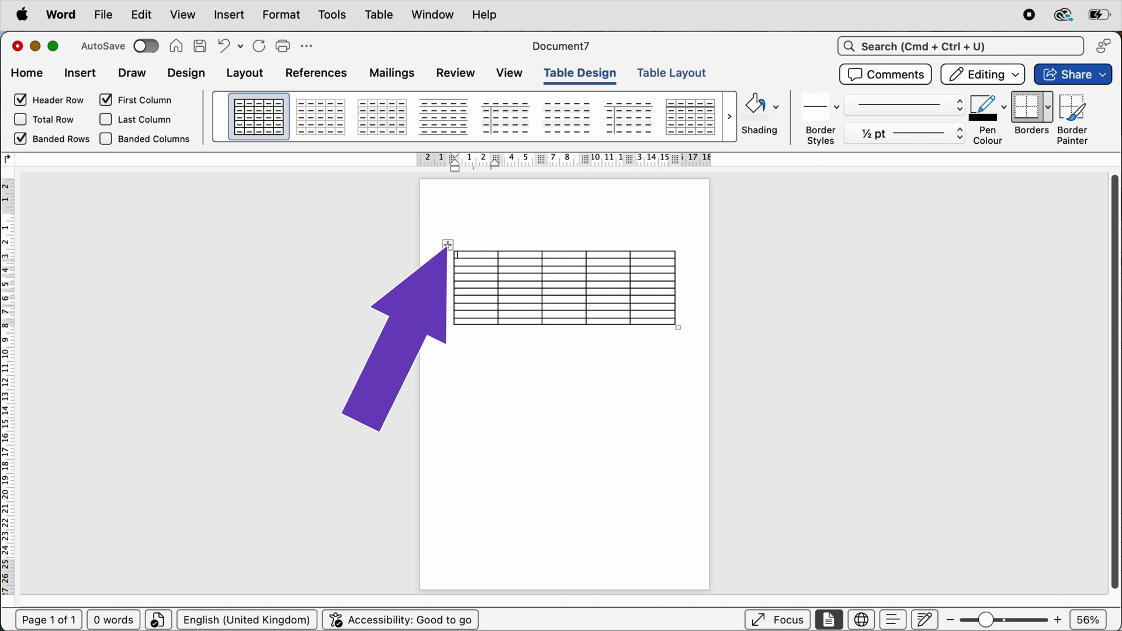
Set every table row height to 1 cm and centre-align the cell contents.
click(448, 244)
click(672, 73)
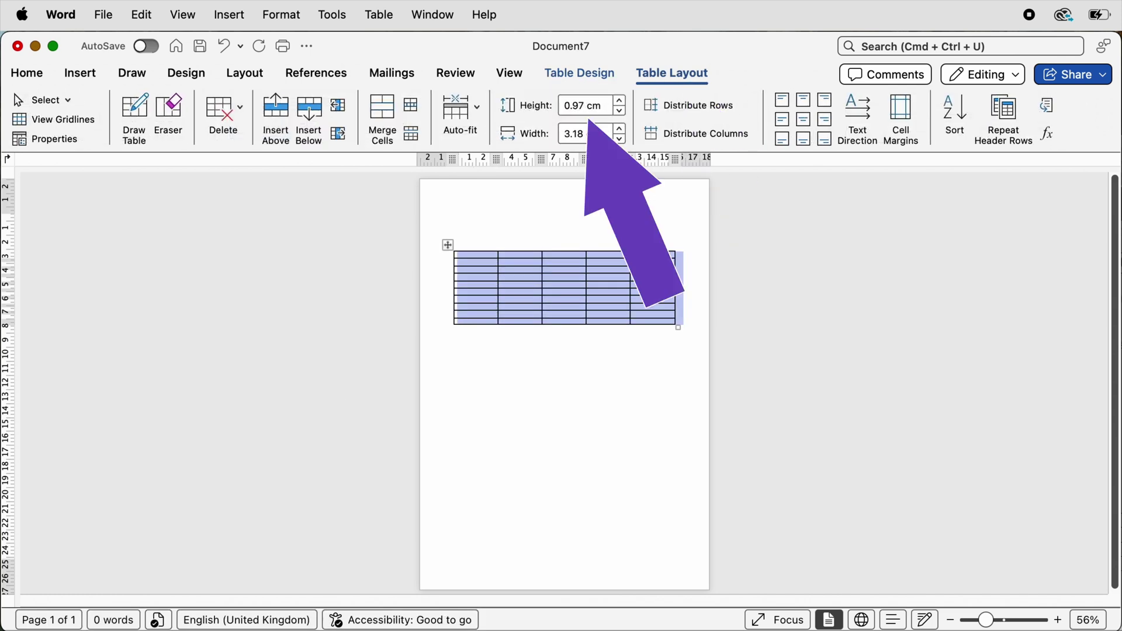
drag(605, 106, 564, 106)
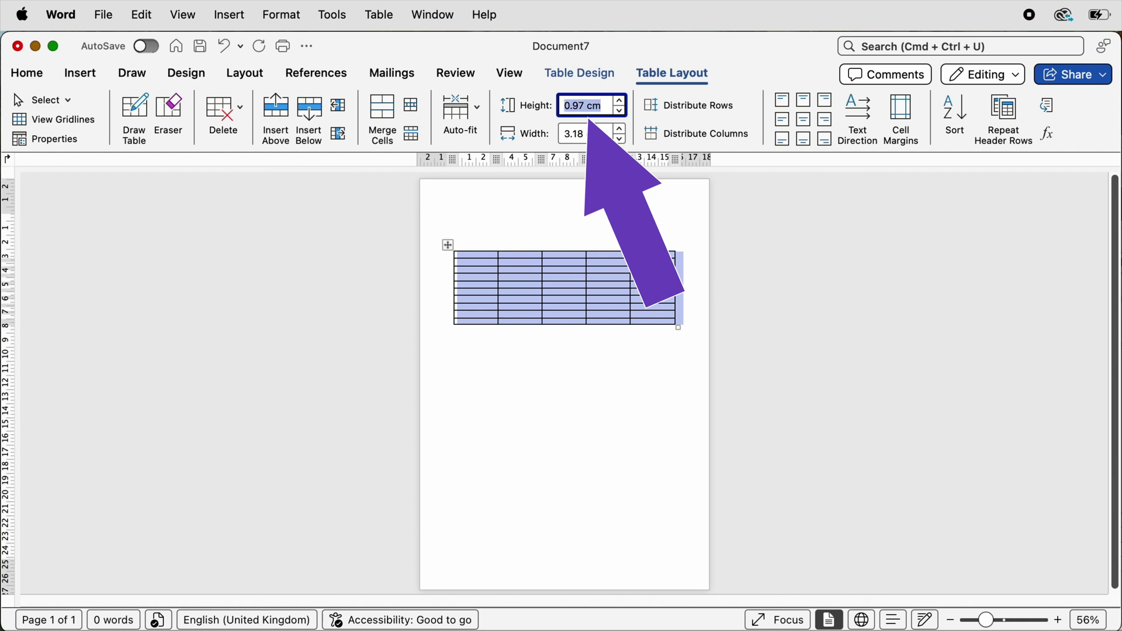
text(1)
key(Return)
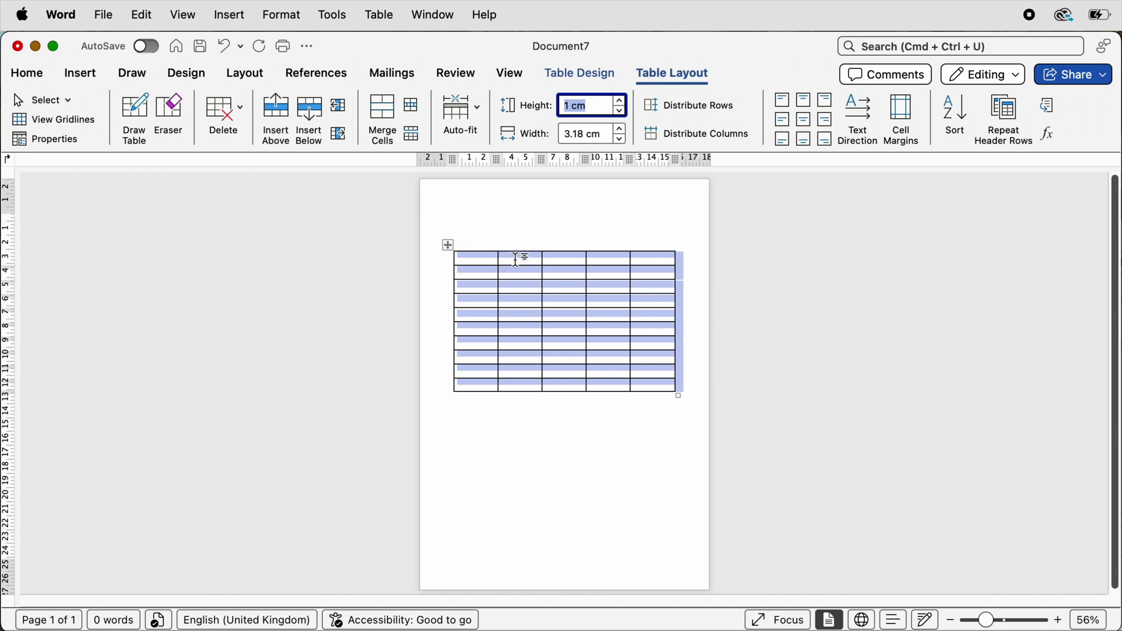
click(803, 120)
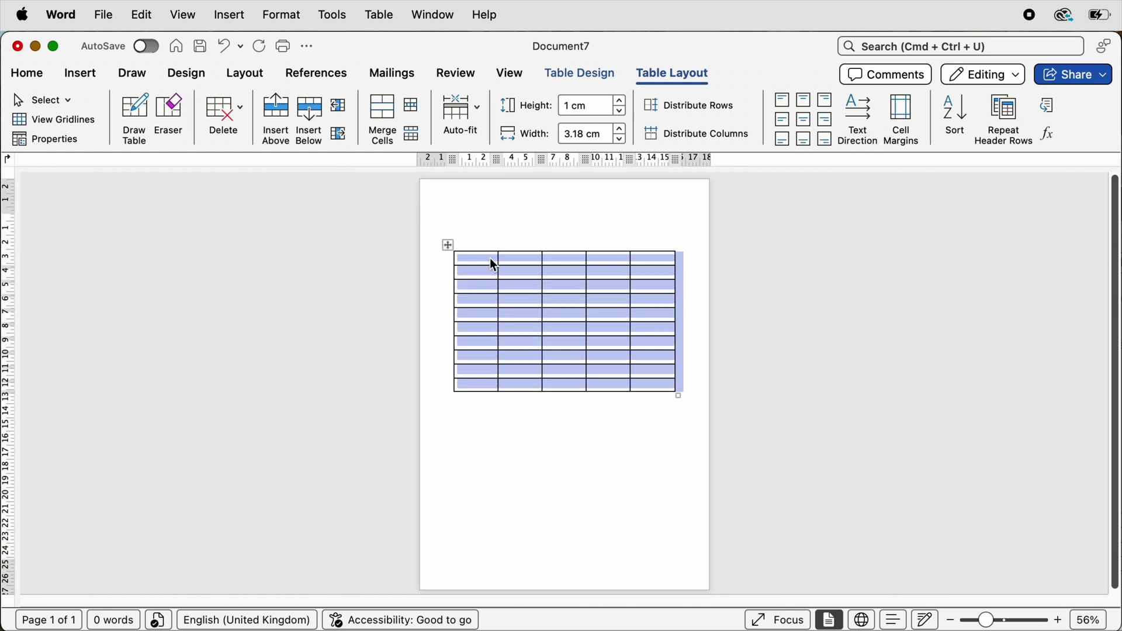
Merge top-row cells 1–2 and 4–5, then paste the BILLED TO address into the first.
click(490, 257)
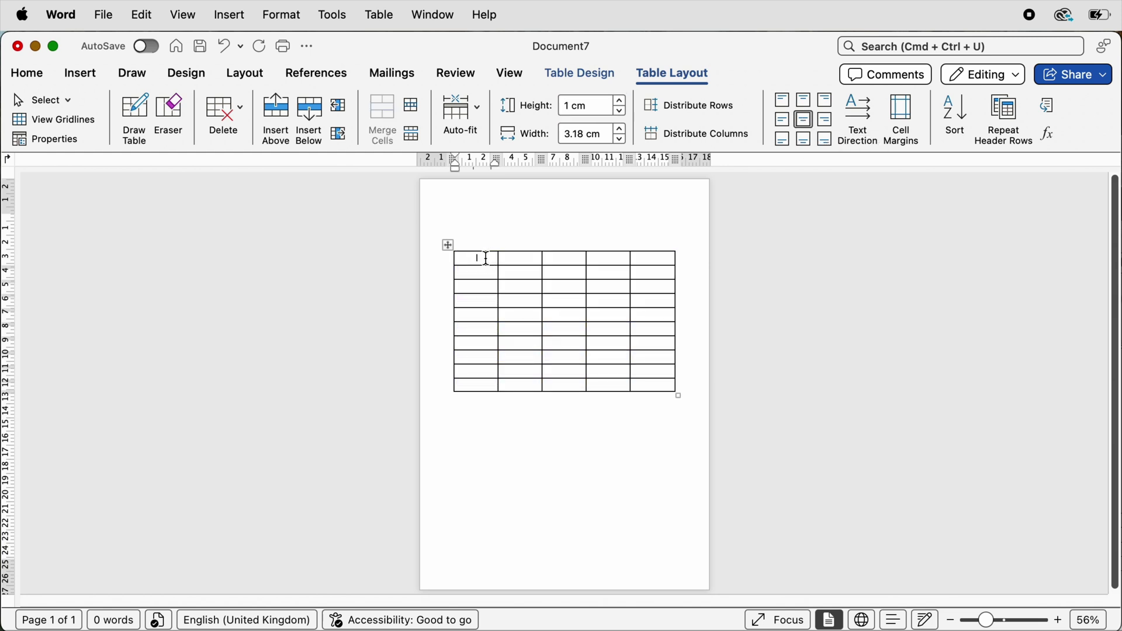
drag(486, 258, 503, 258)
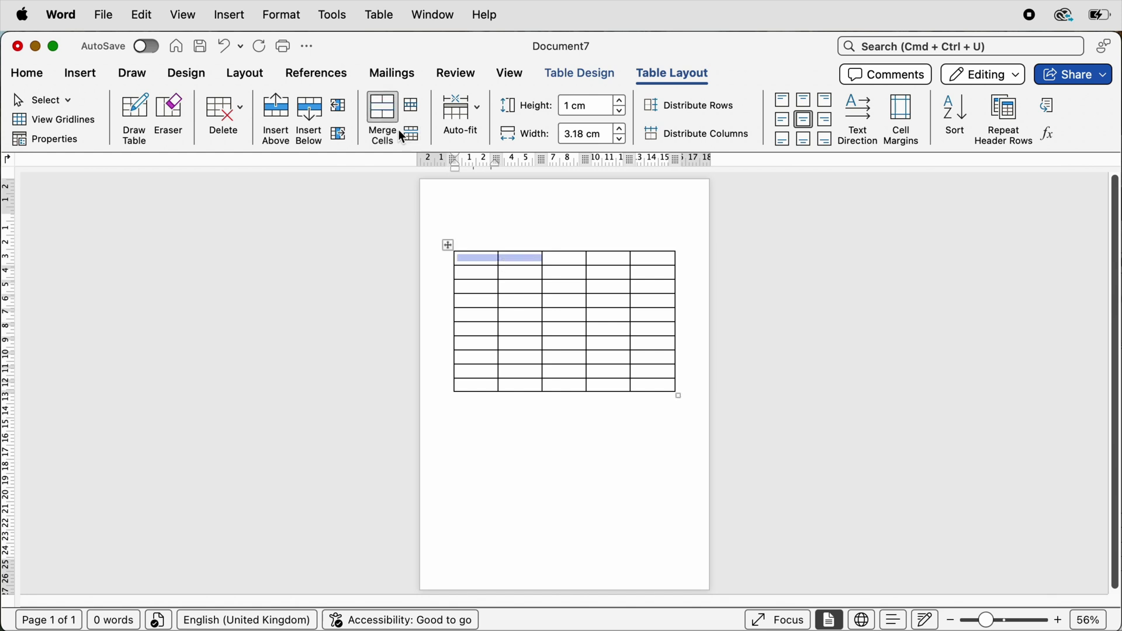
click(385, 117)
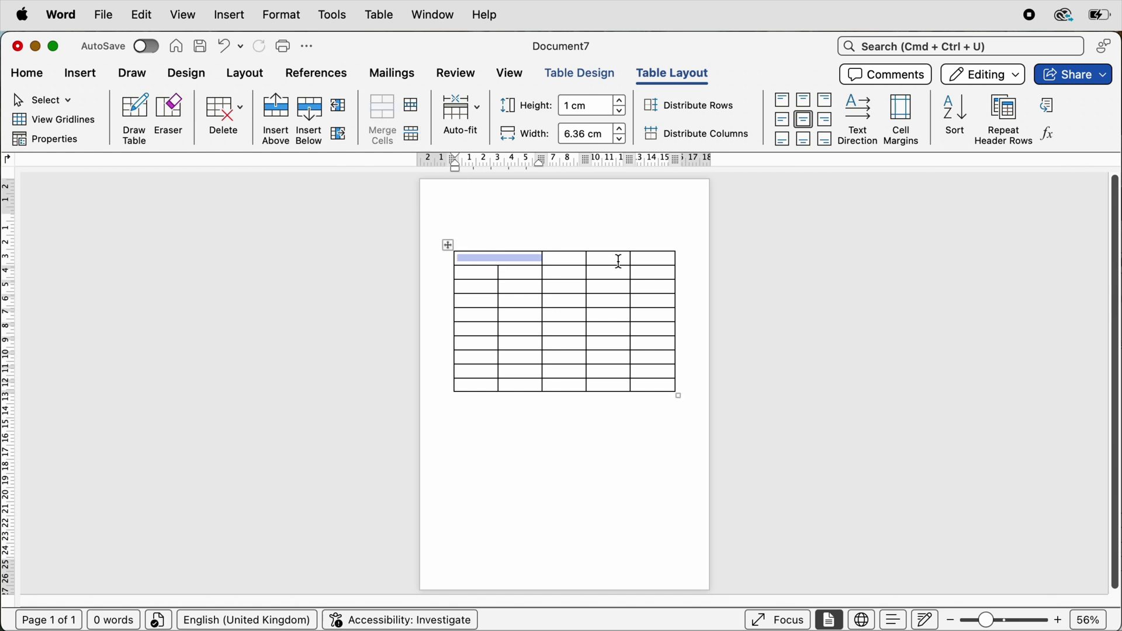
mouse_move(620, 260)
mouse_down()
mouse_move(609, 257)
mouse_move(636, 261)
mouse_up()
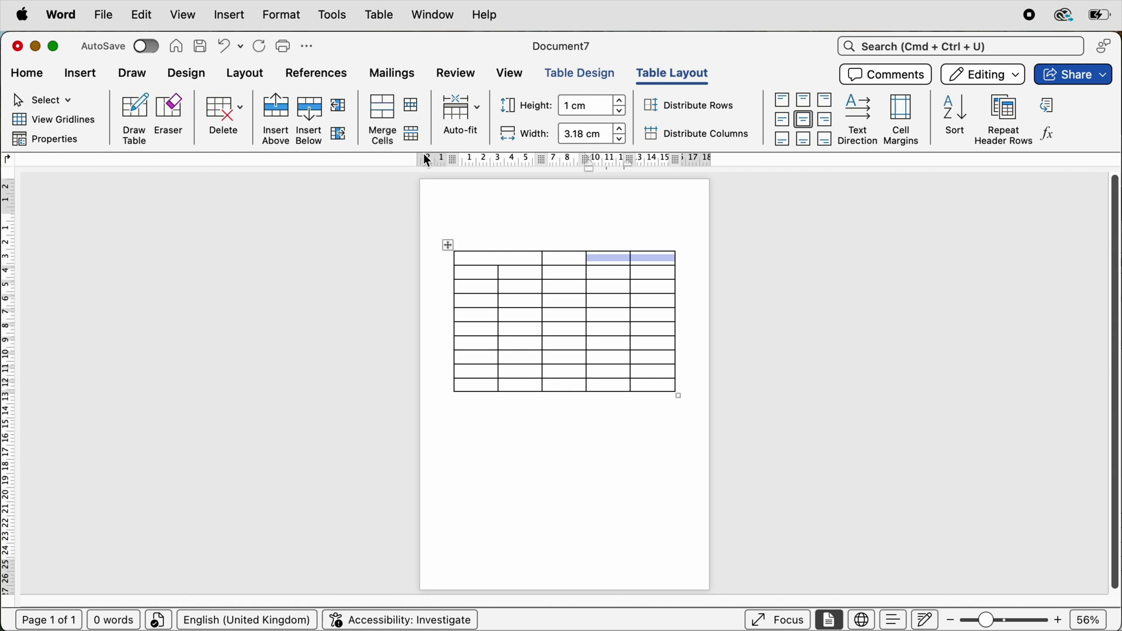
click(385, 115)
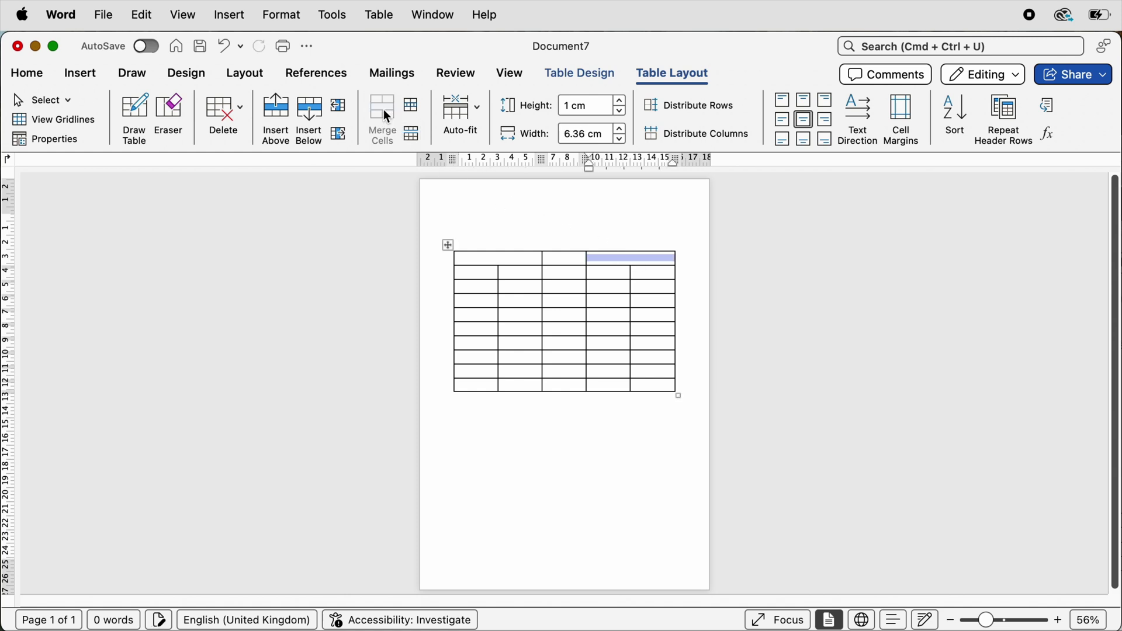
click(515, 260)
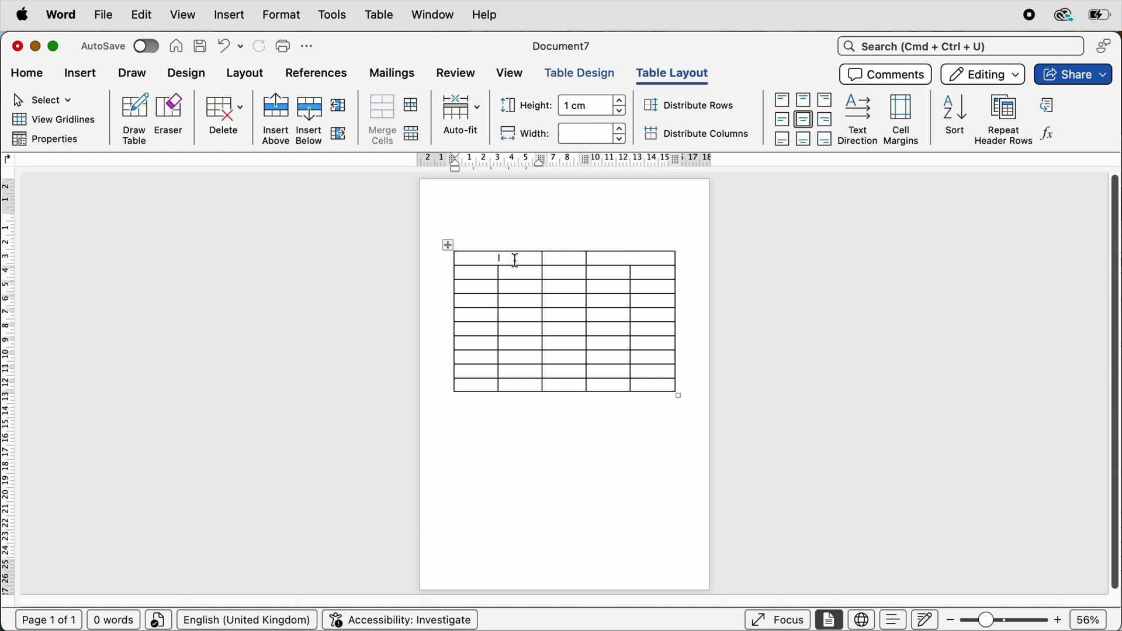
key(super+v)
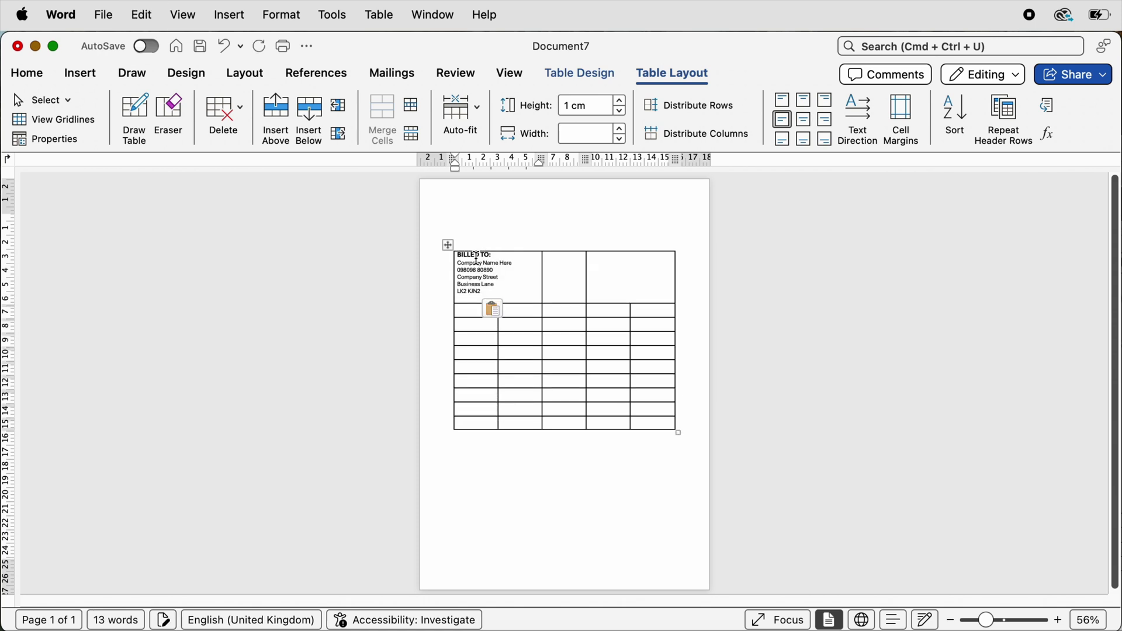
Paste the invoice number and date 01 October 2024 into the top-right cell, right-aligned.
click(38, 79)
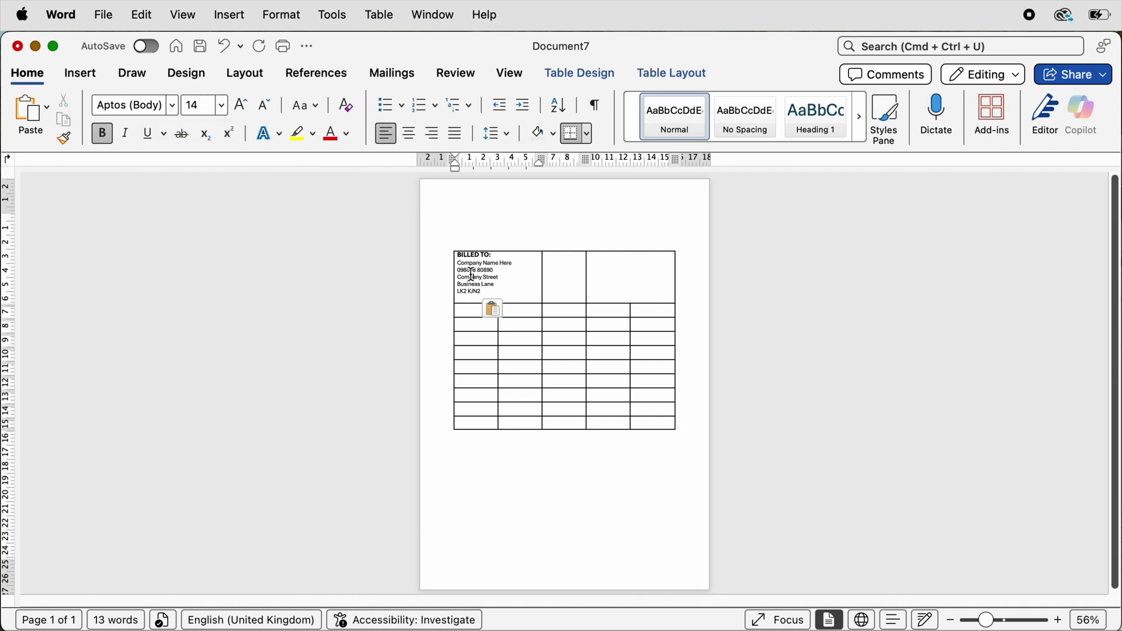
drag(483, 278, 456, 270)
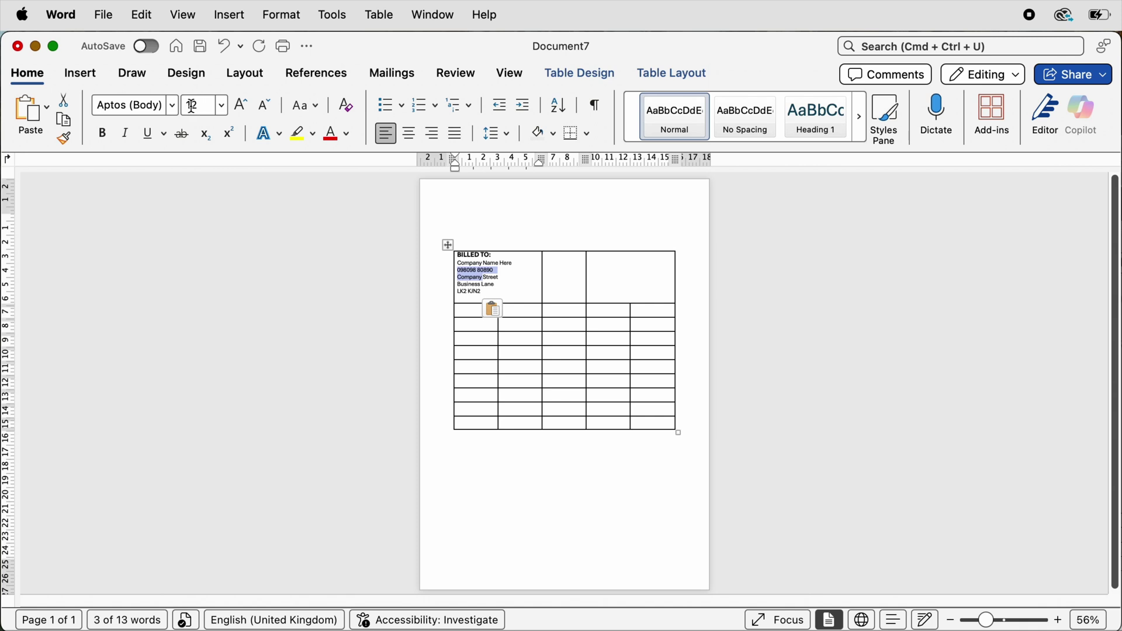
click(627, 266)
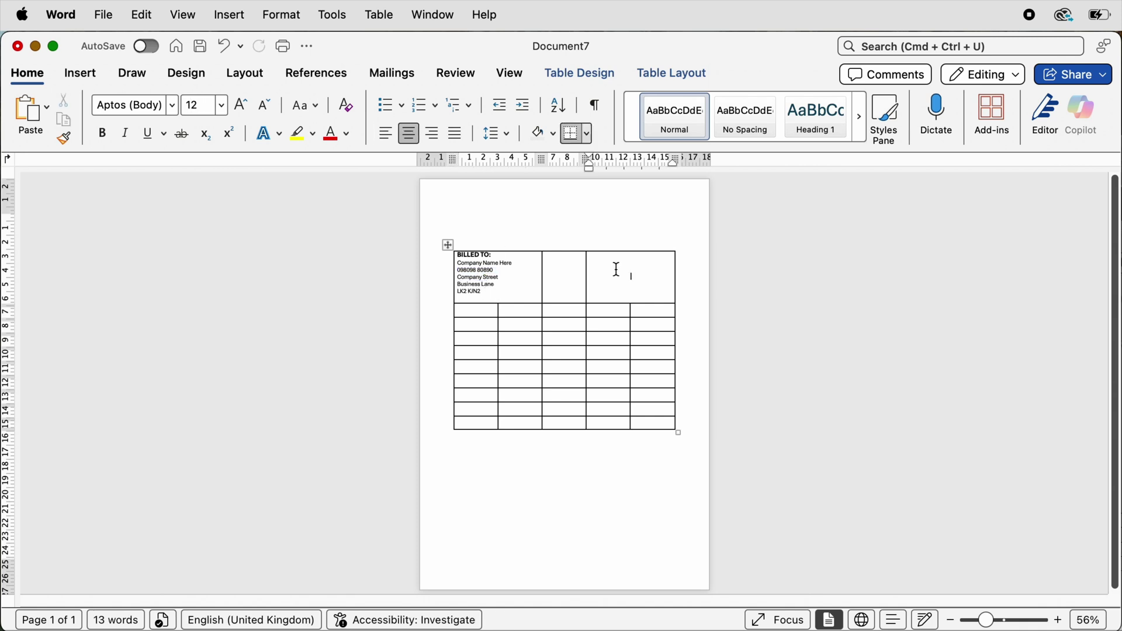
text(Invoice No. 4322344 01 October 2024)
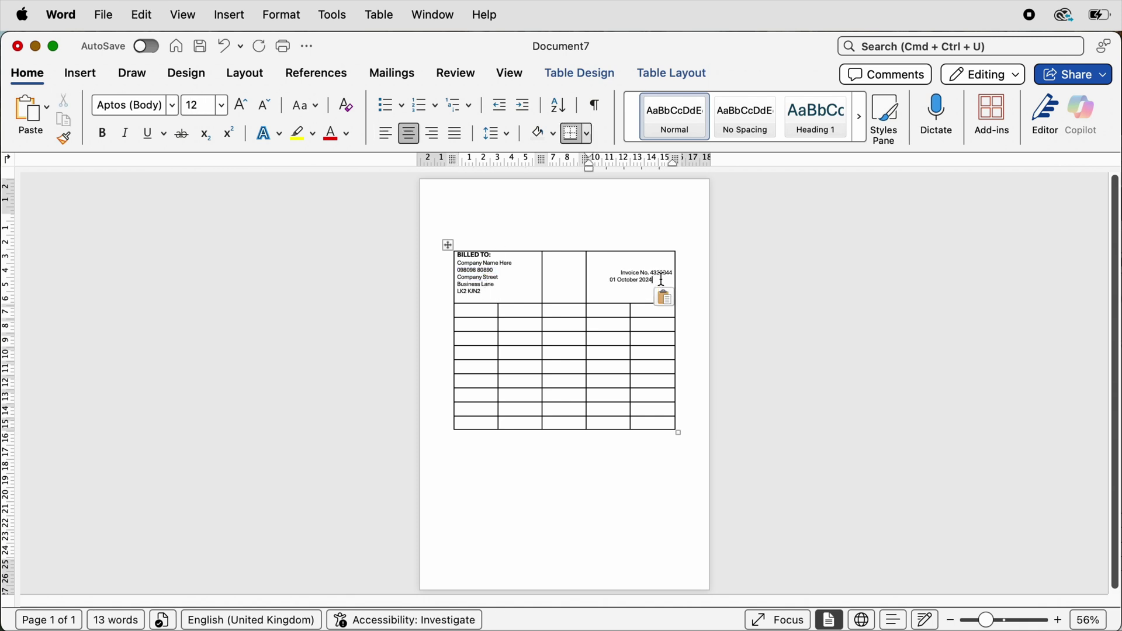
key(super+r)
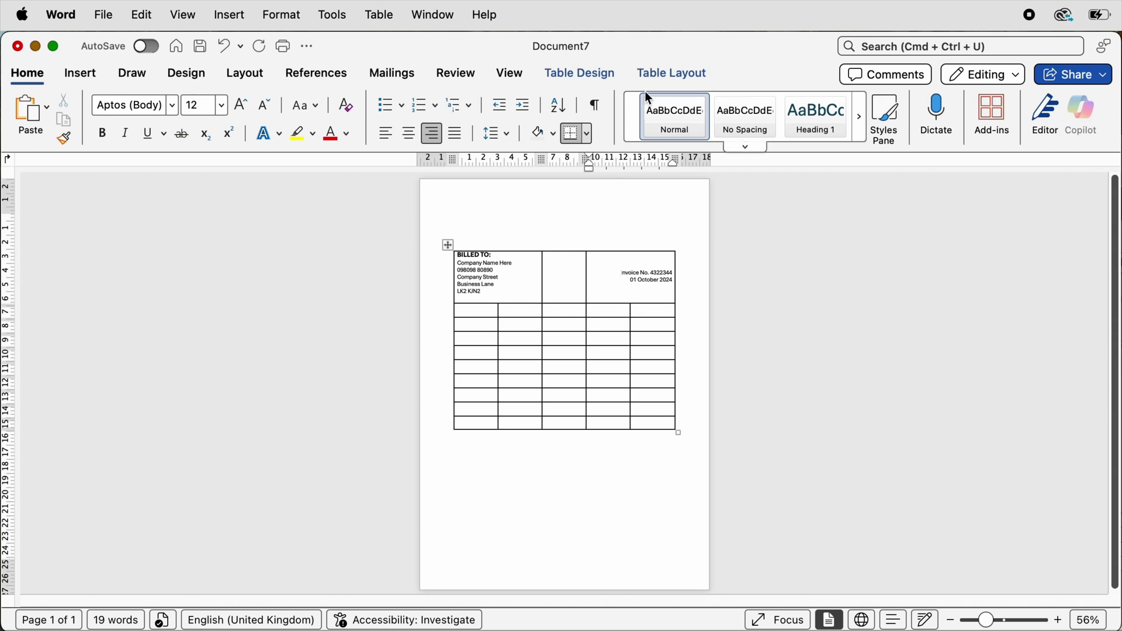
click(660, 75)
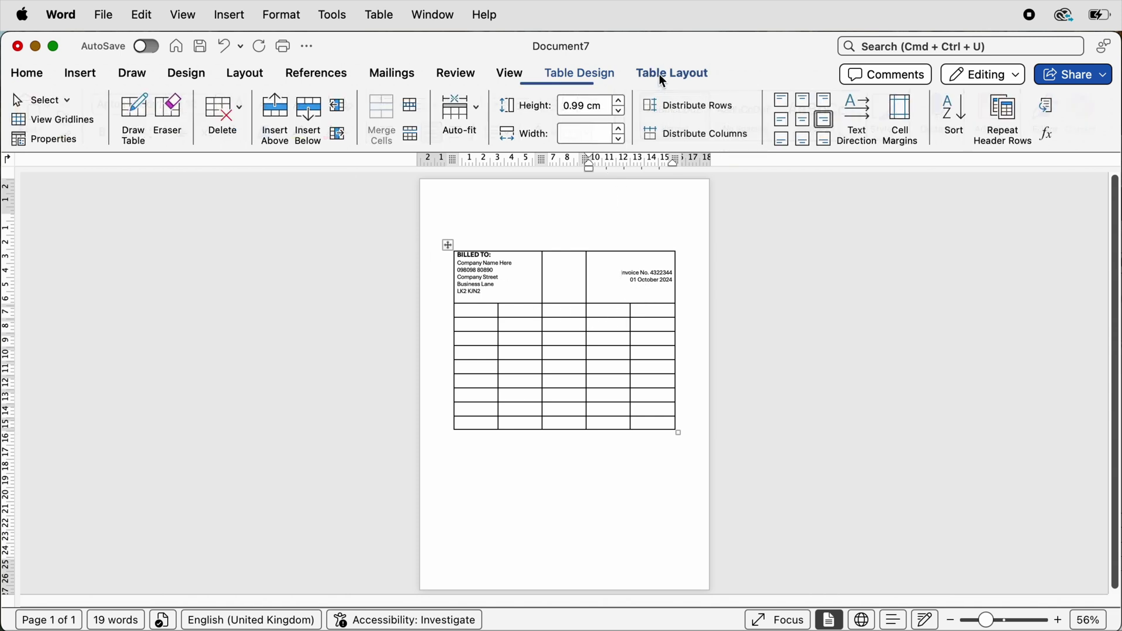
Align invoice details top-right, widen the first column, and distribute the last three columns equally.
click(826, 101)
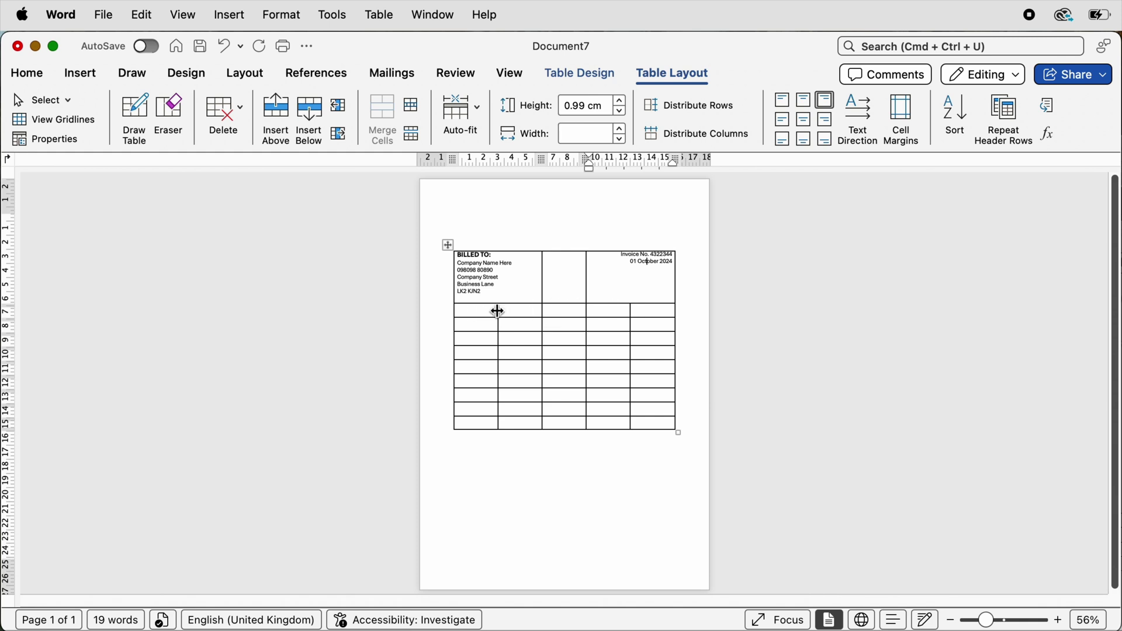
mouse_move(498, 312)
mouse_down()
mouse_move(551, 288)
mouse_move(638, 323)
mouse_move(643, 420)
mouse_up()
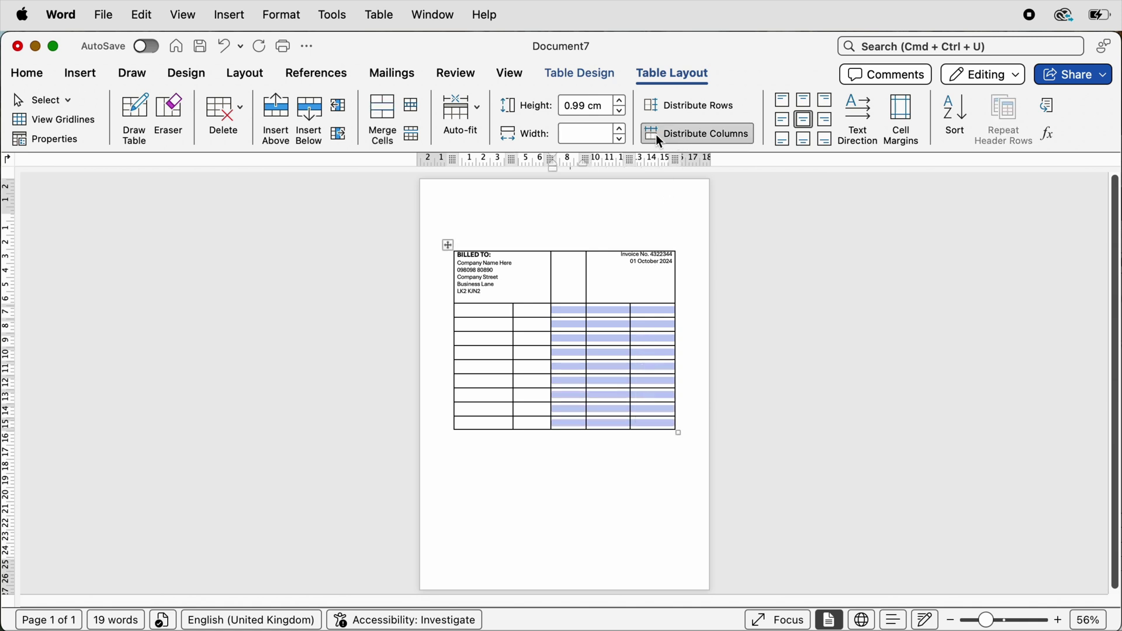
click(678, 132)
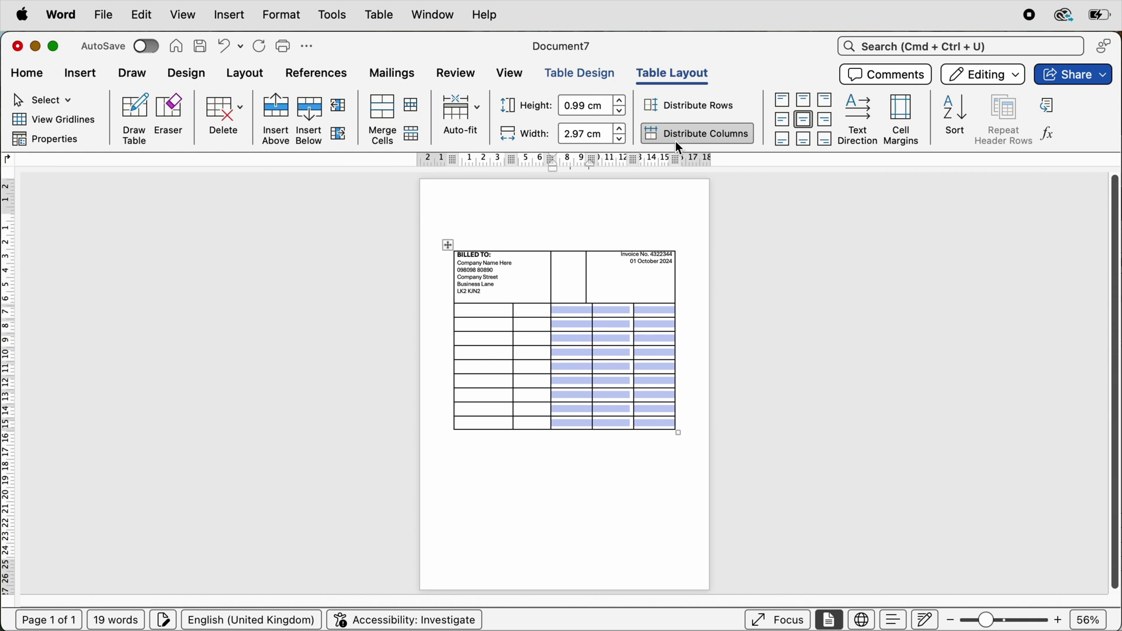
click(632, 289)
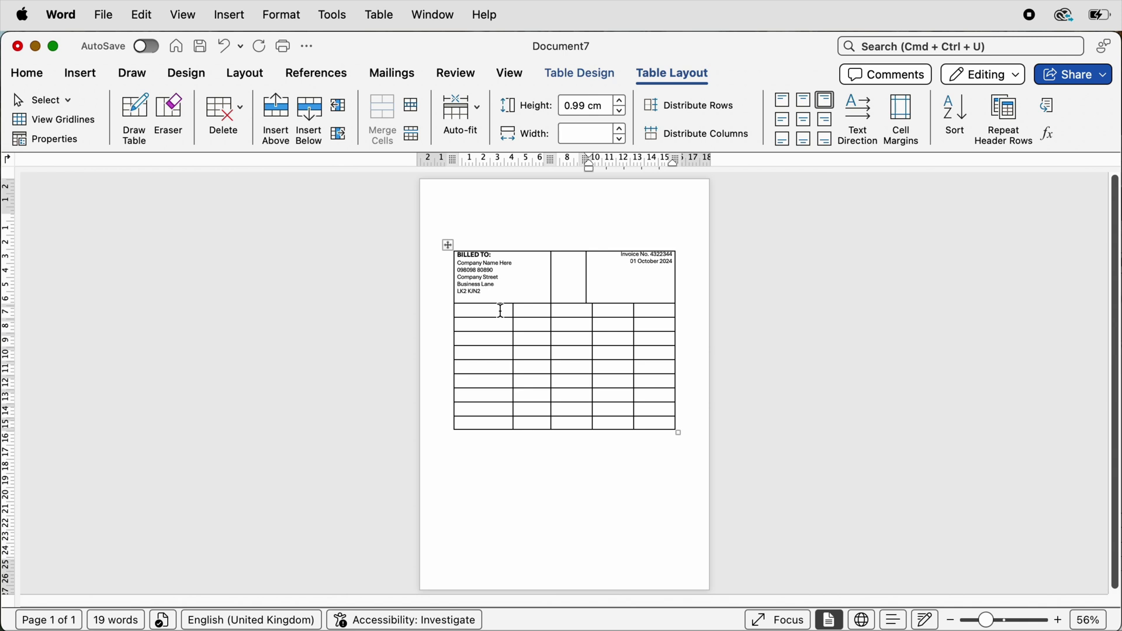
Restore the column headings and the three 'Enter Item Name Here' placeholders.
key(super+z)
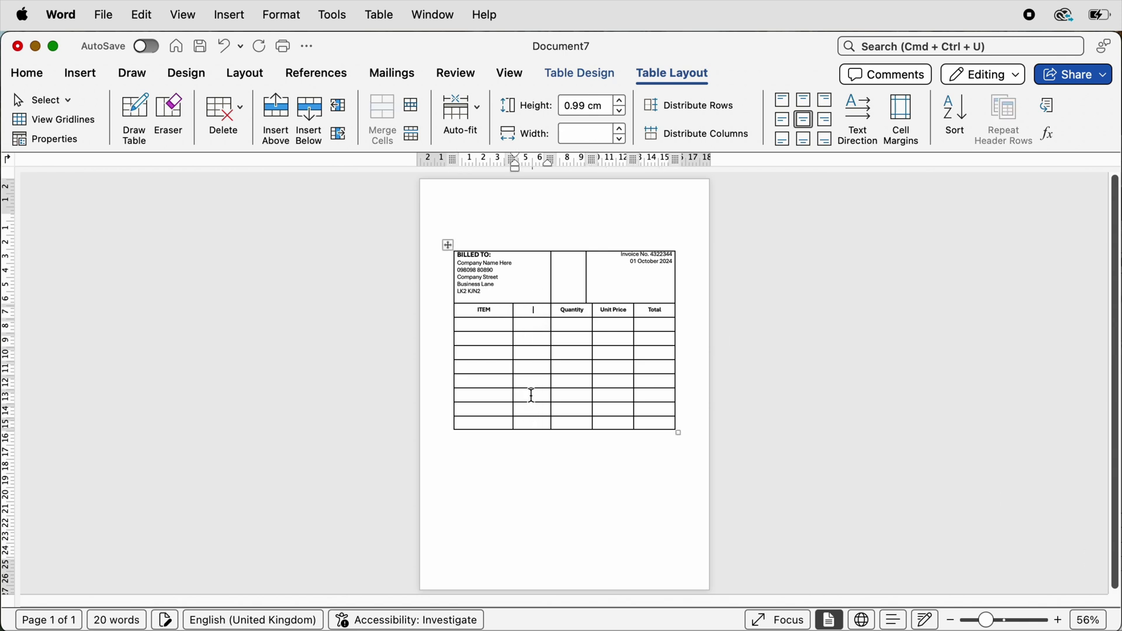
key(super+z)
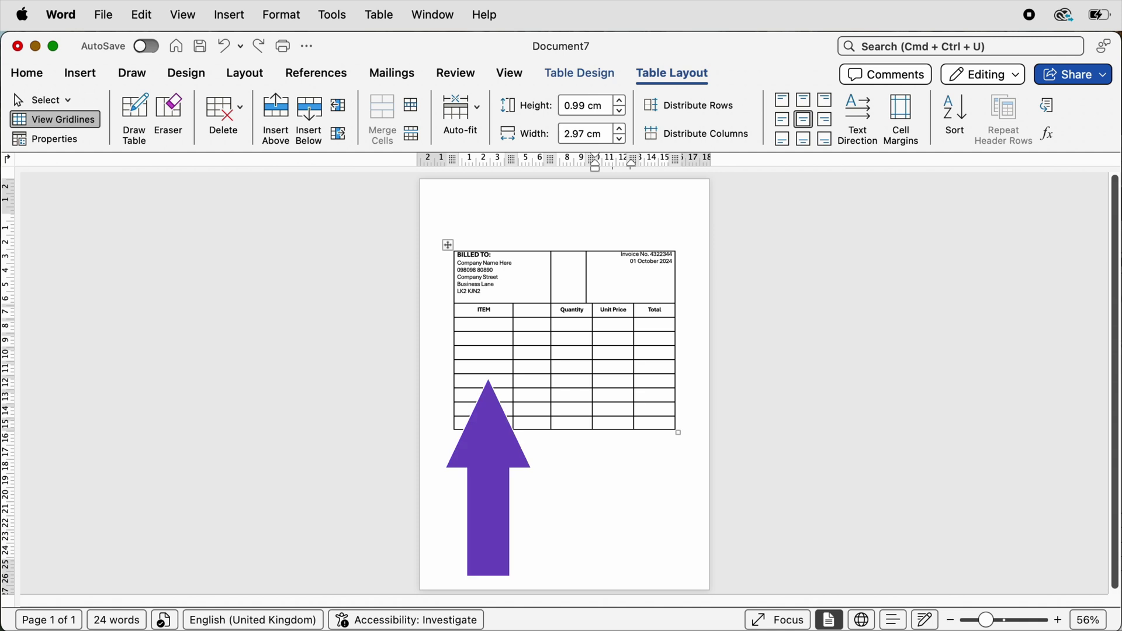
key(super+y)
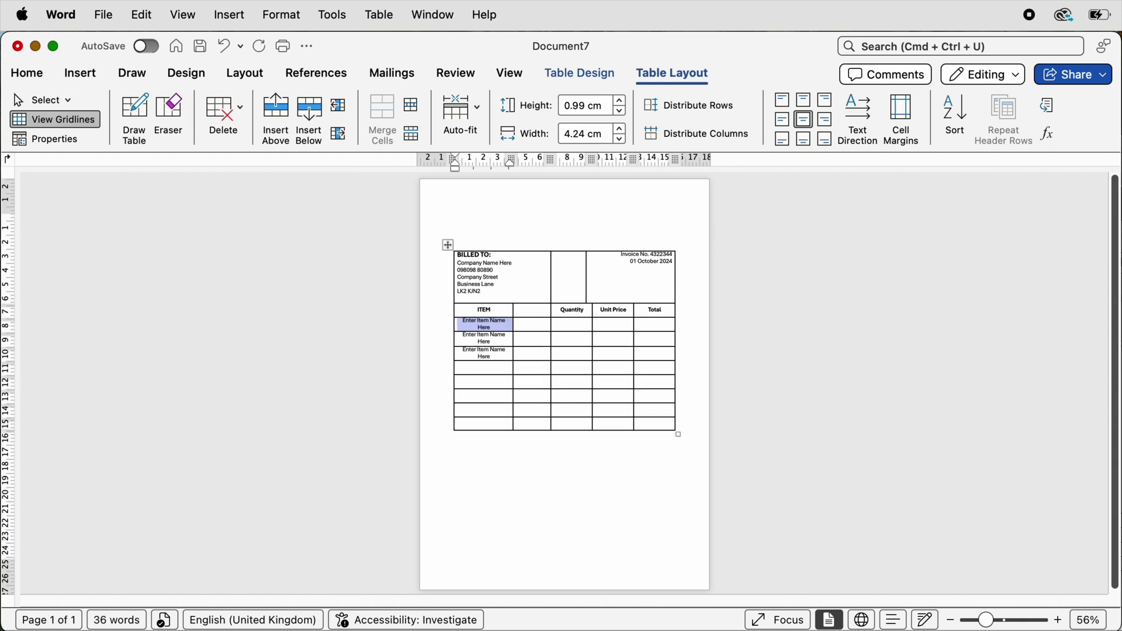
Widen the ITEM column so each item name fits on one line.
drag(514, 398, 523, 398)
triple_click(490, 324)
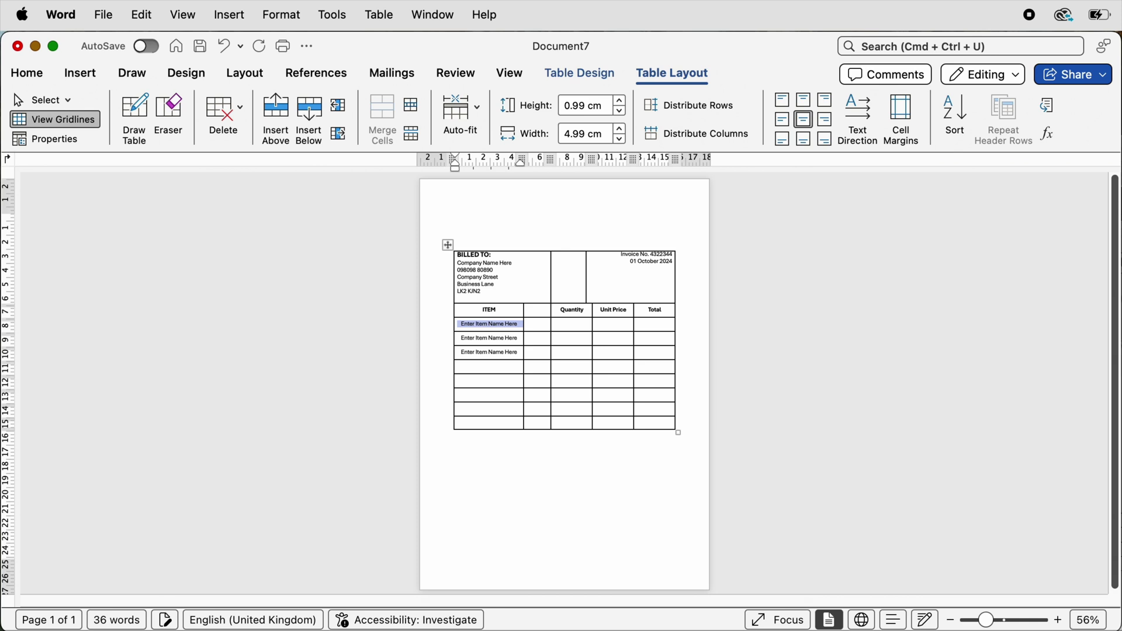
drag(551, 398, 562, 397)
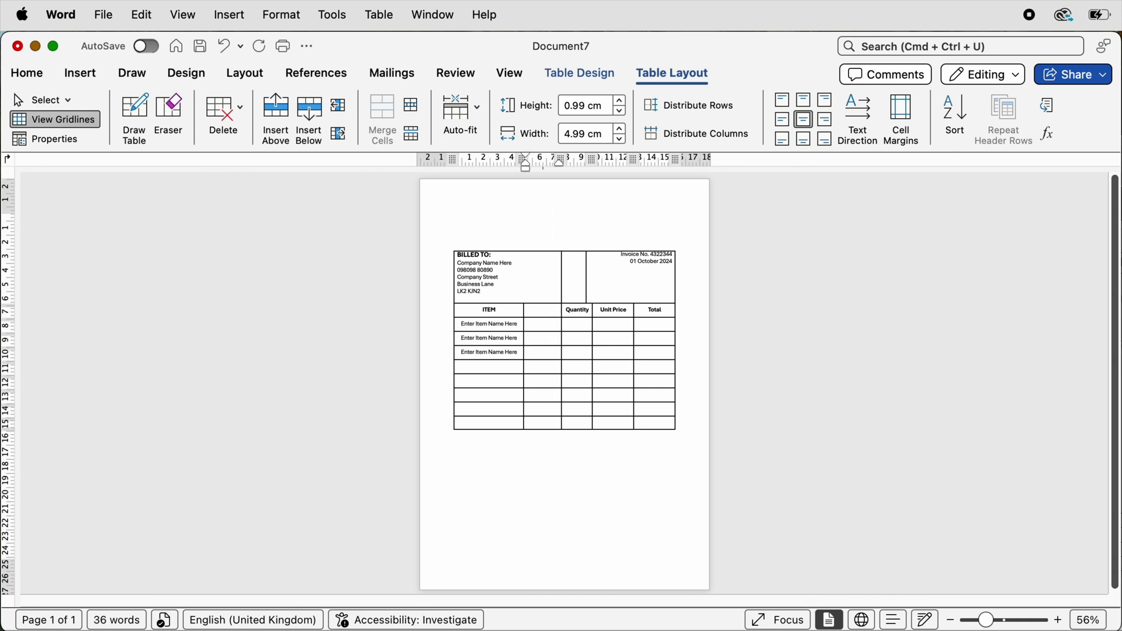
triple_click(490, 324)
drag(655, 424, 576, 310)
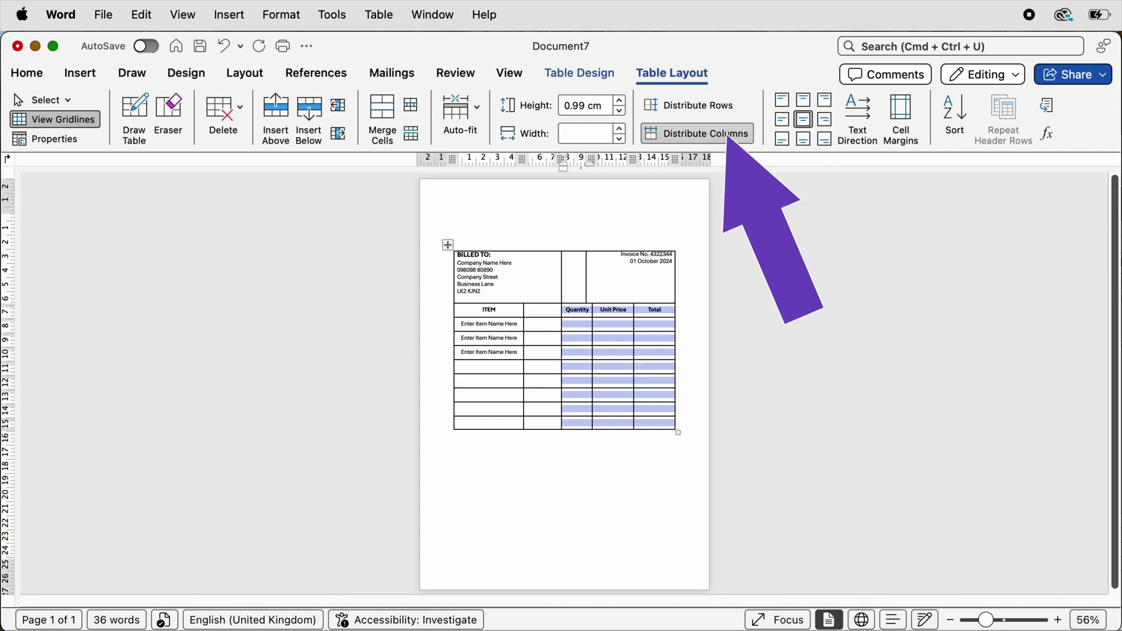
Equalise the three price columns and merge the empty Unit Price and Total cells below Tax.
click(698, 133)
click(582, 324)
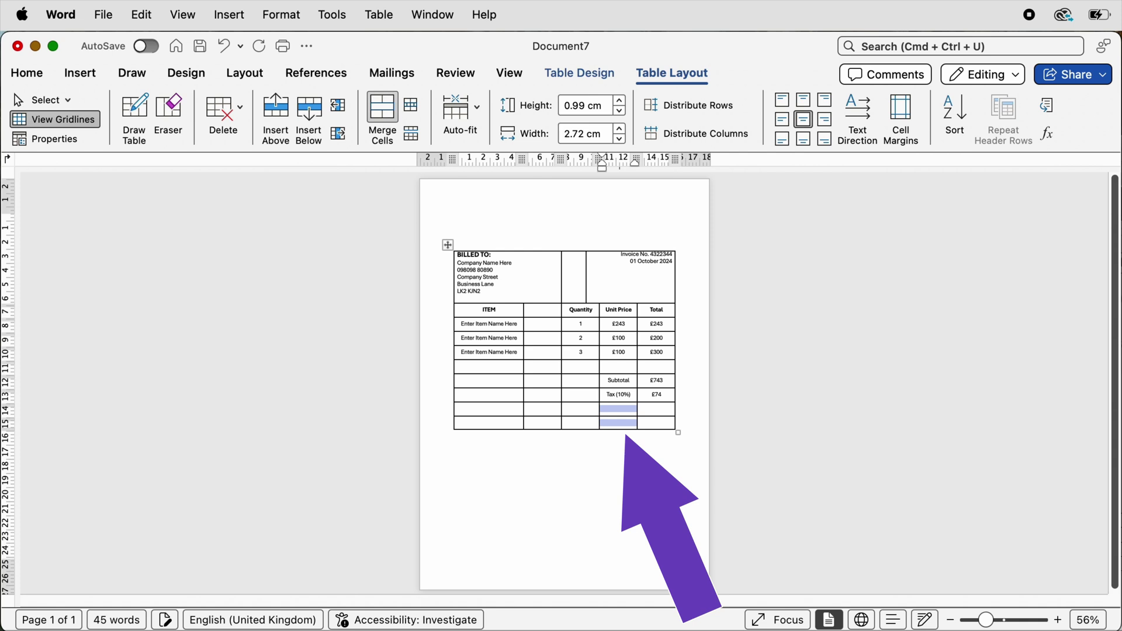
click(393, 137)
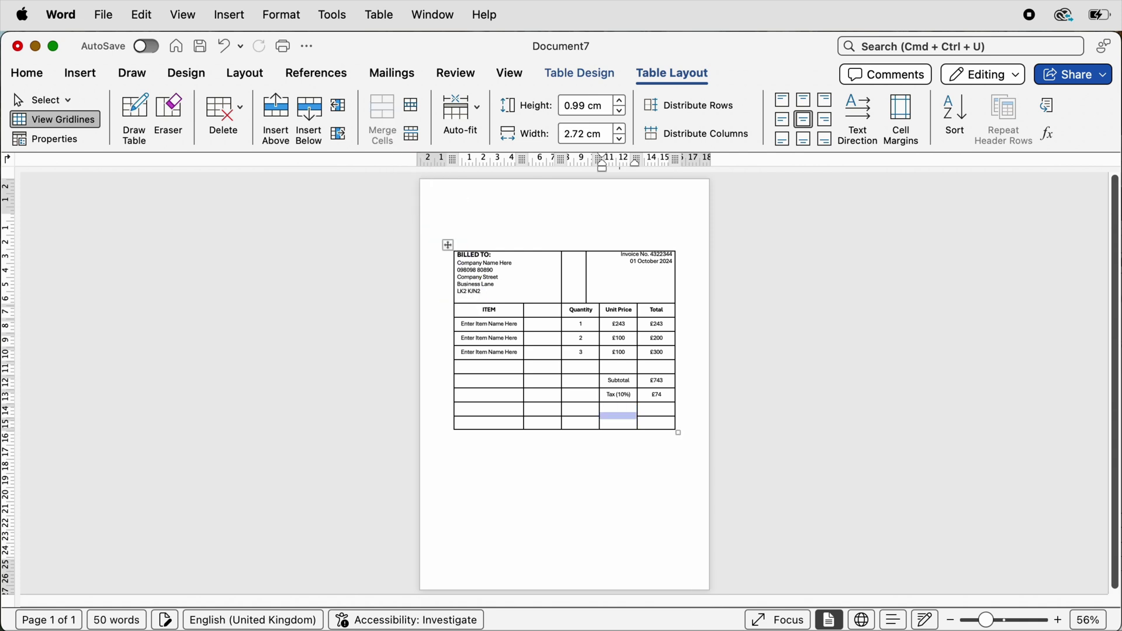
drag(655, 409, 656, 424)
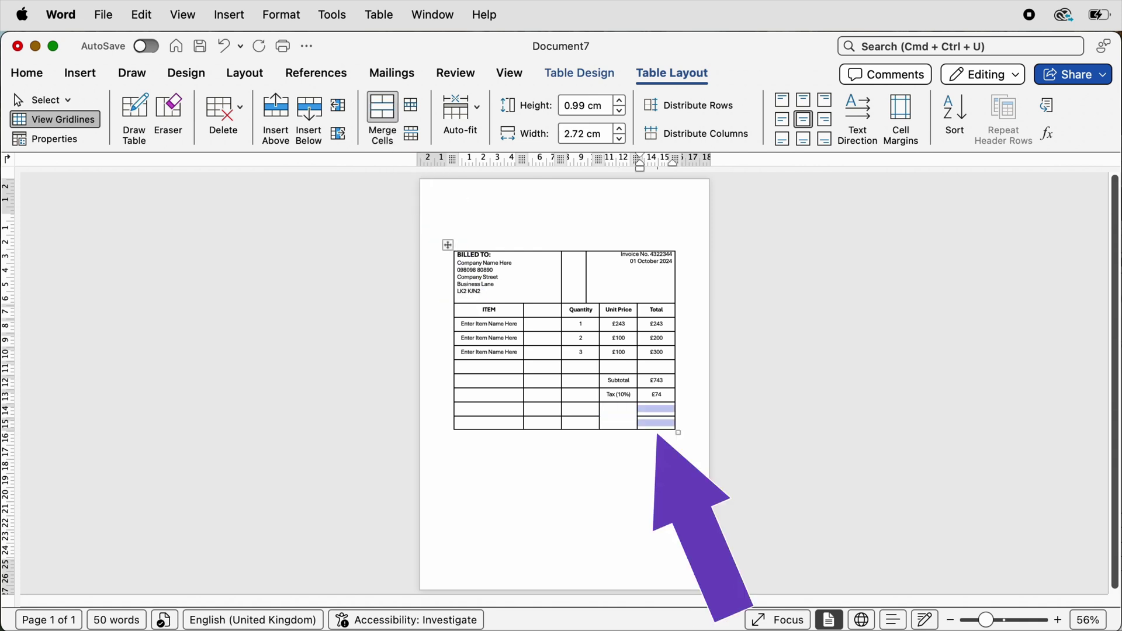
click(381, 139)
Enter the TOTAL DUE label and its £817 value in the merged cells.
text(OTAL DUE)
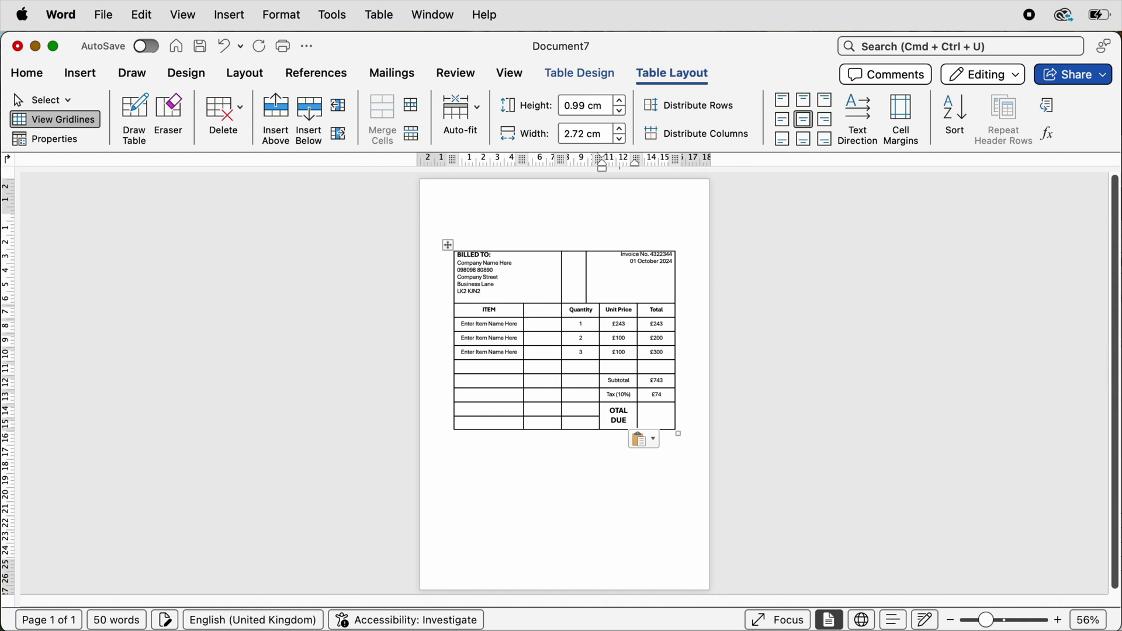
click(612, 411)
text(T)
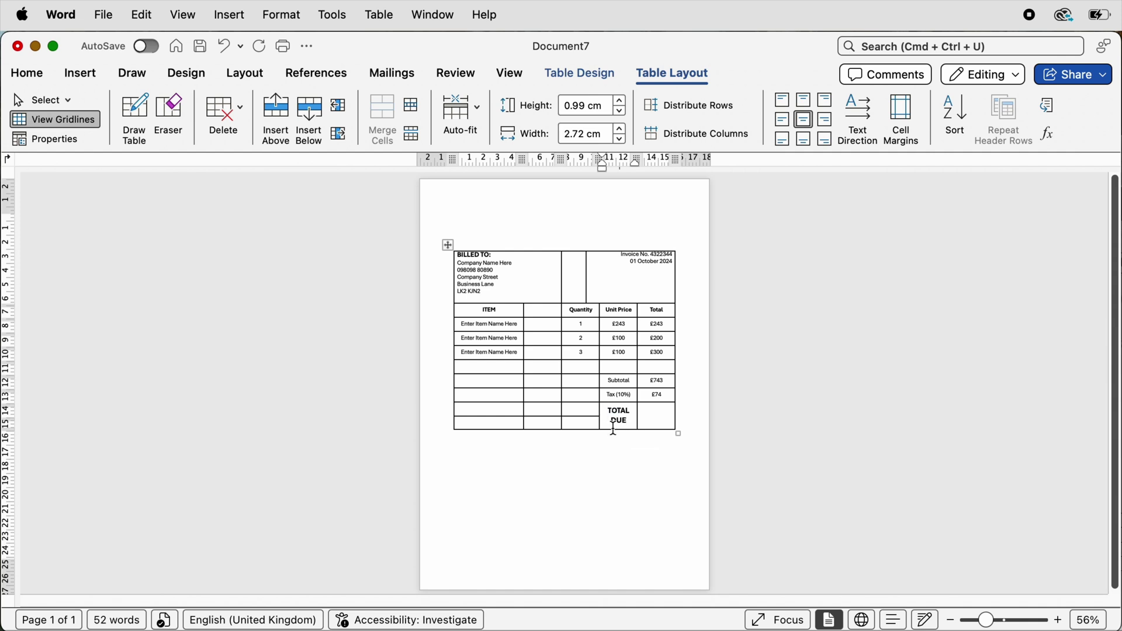
double_click(30, 75)
click(29, 75)
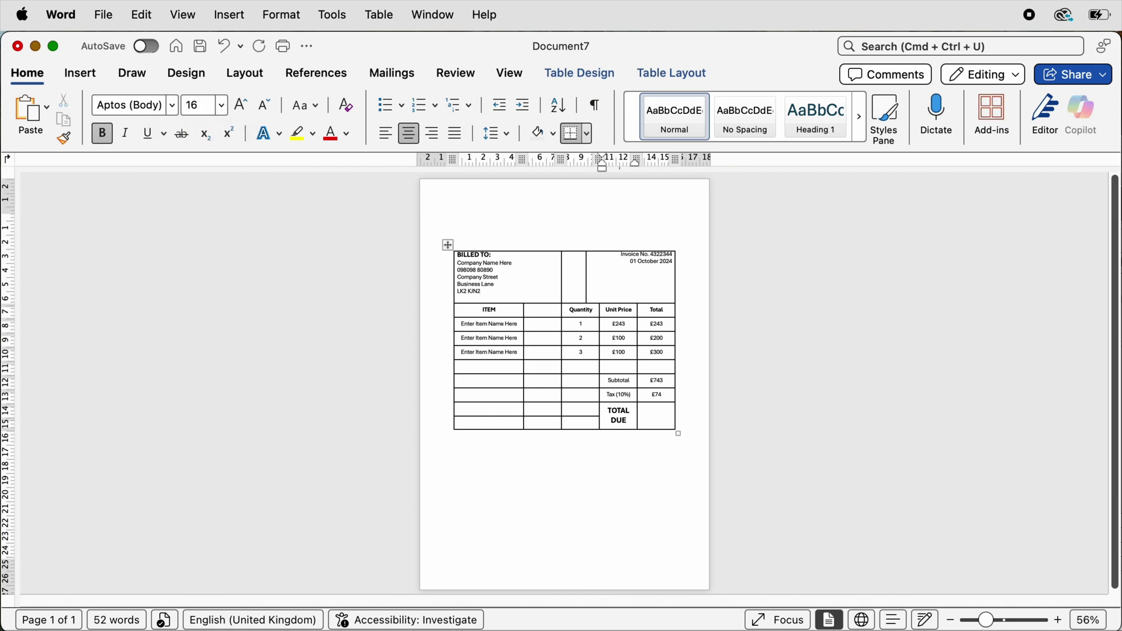
click(656, 414)
text(£817)
click(621, 460)
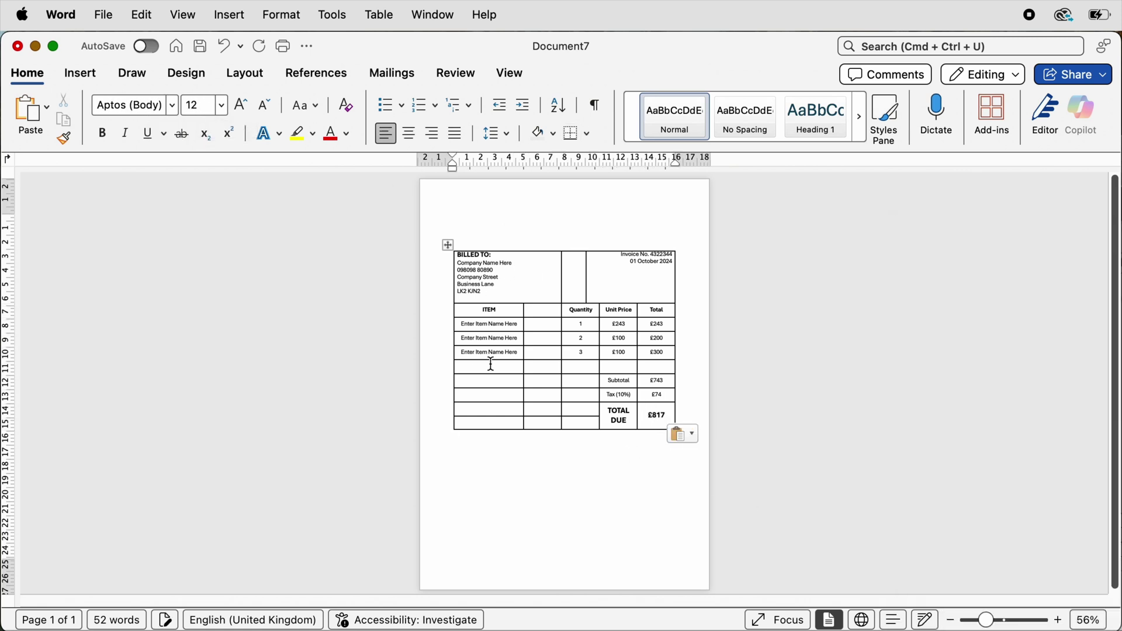
Remove all borders from the invoice table using No Border.
click(448, 246)
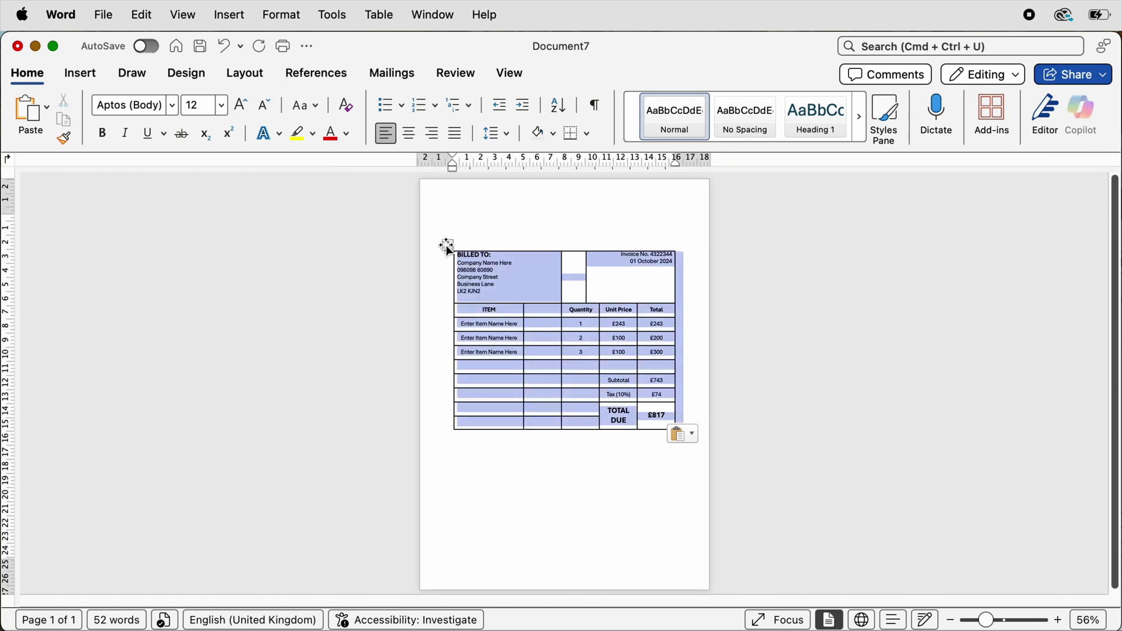
click(601, 69)
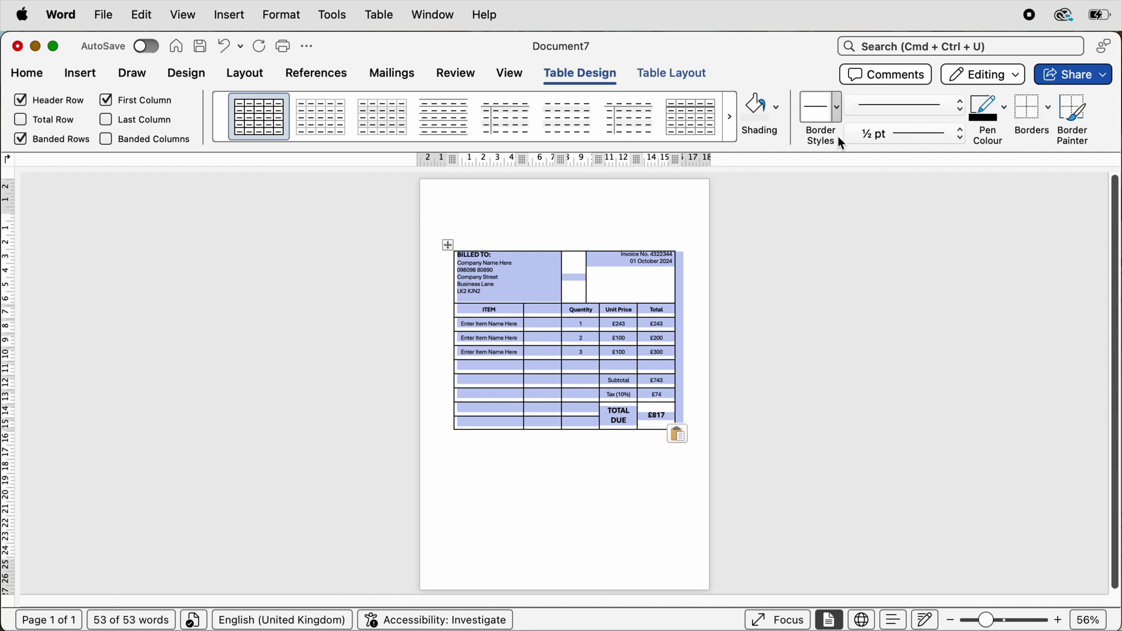
click(1047, 109)
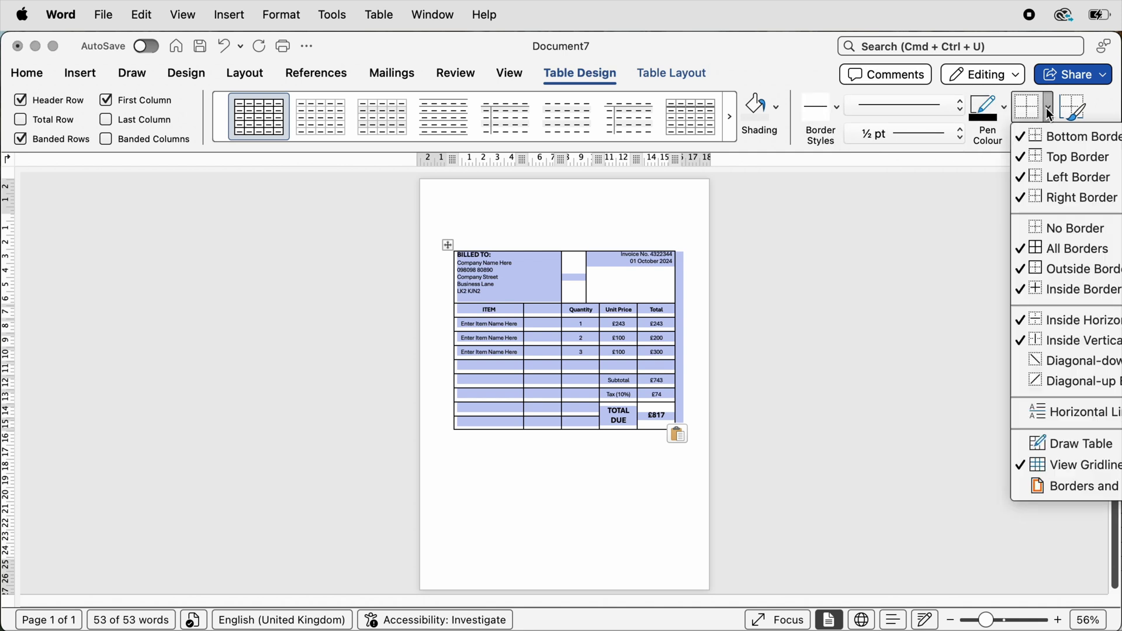
click(1026, 231)
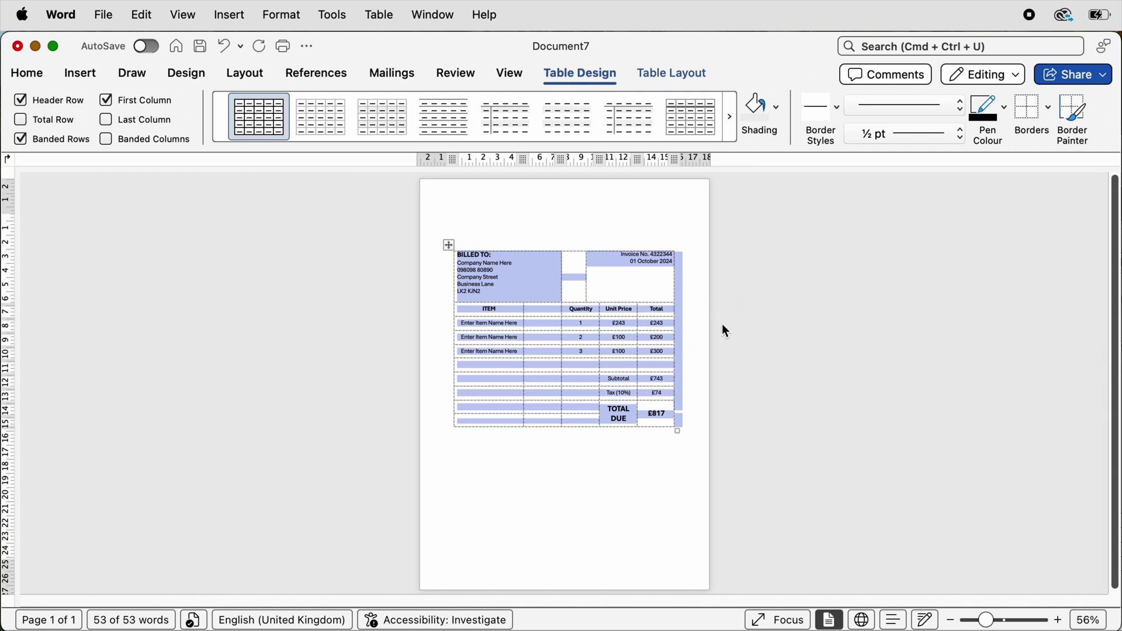
click(1047, 113)
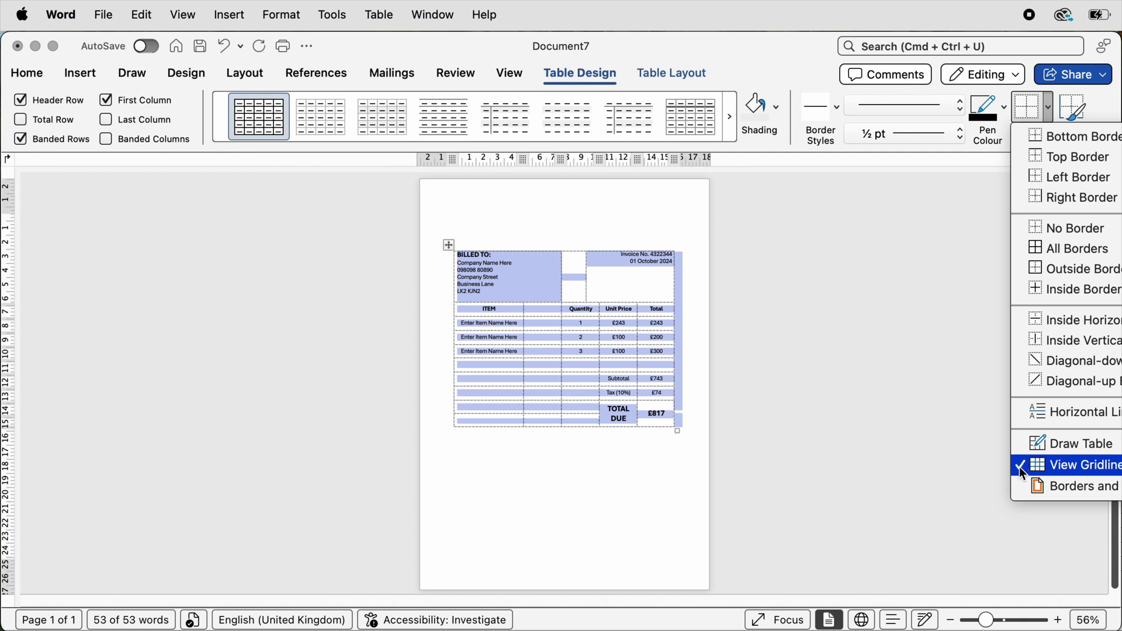
click(516, 346)
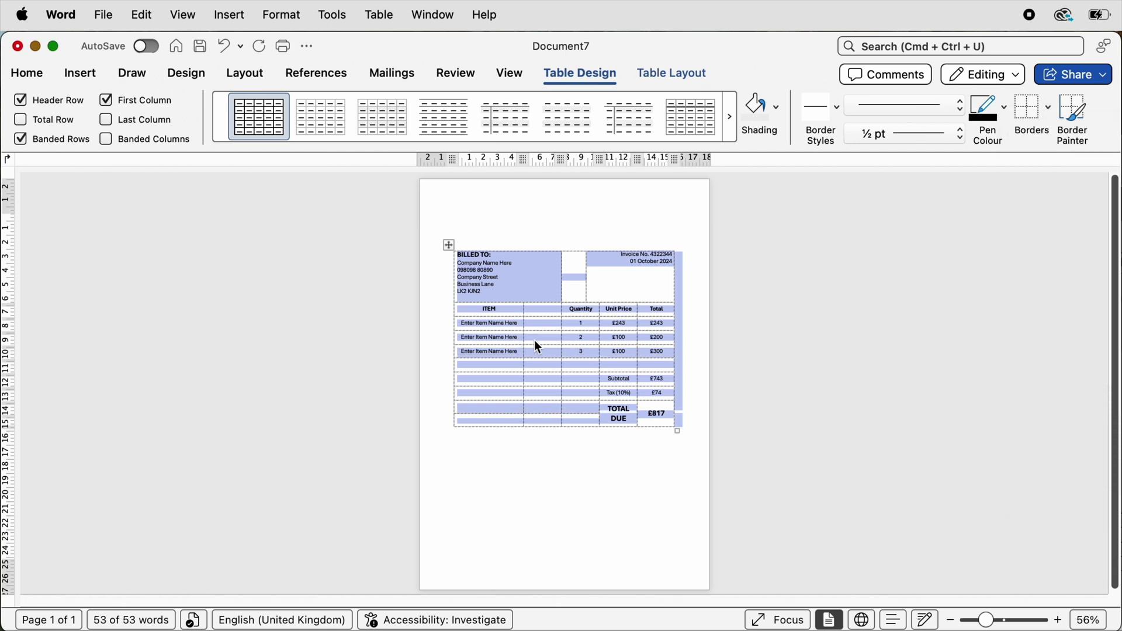
click(701, 344)
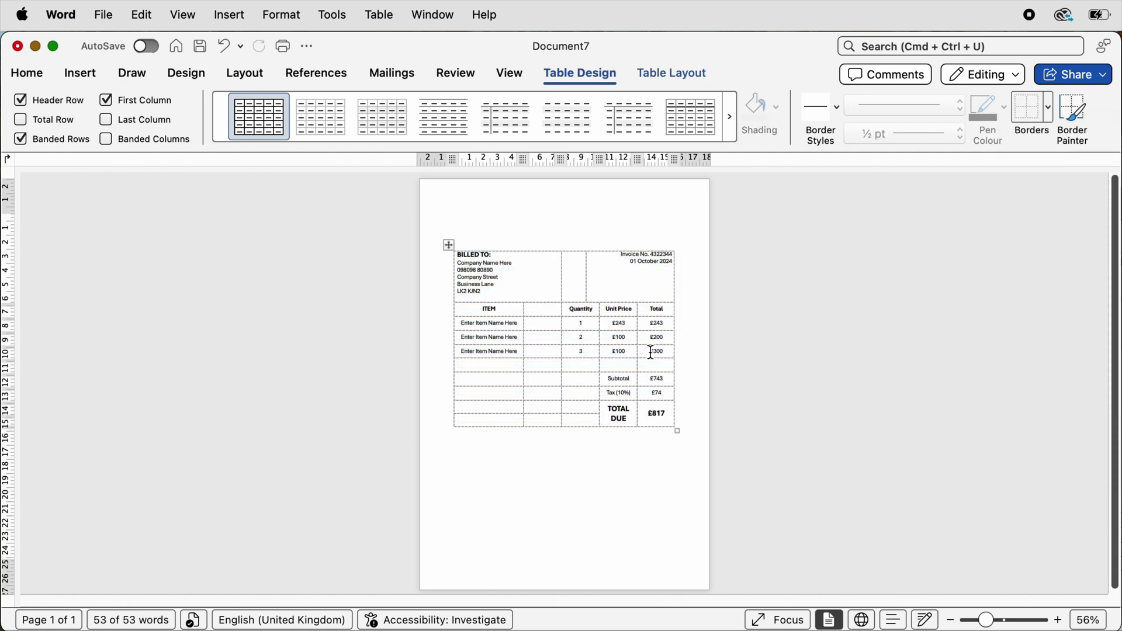
Add inside horizontal, bottom and top borders to the header and three item rows.
drag(651, 353, 491, 309)
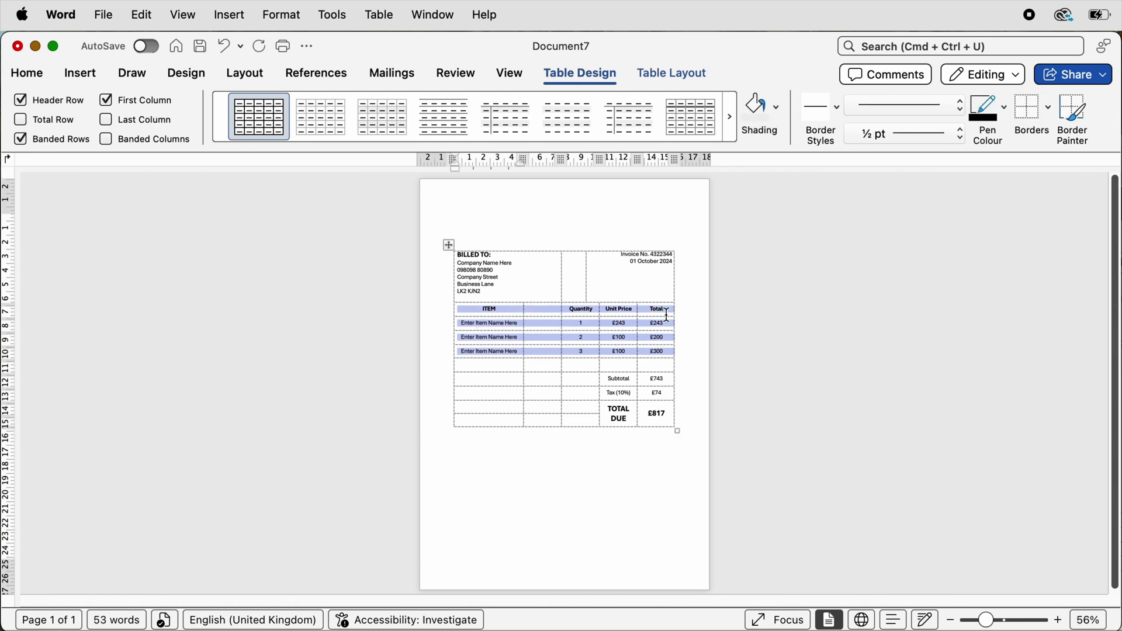
click(1047, 114)
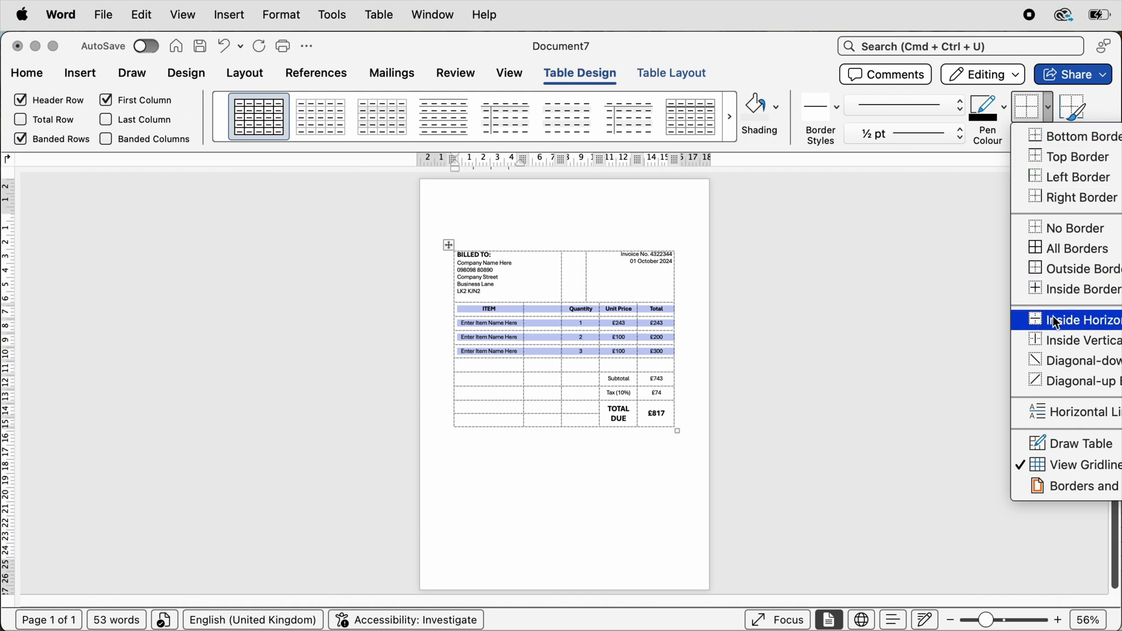
click(1035, 319)
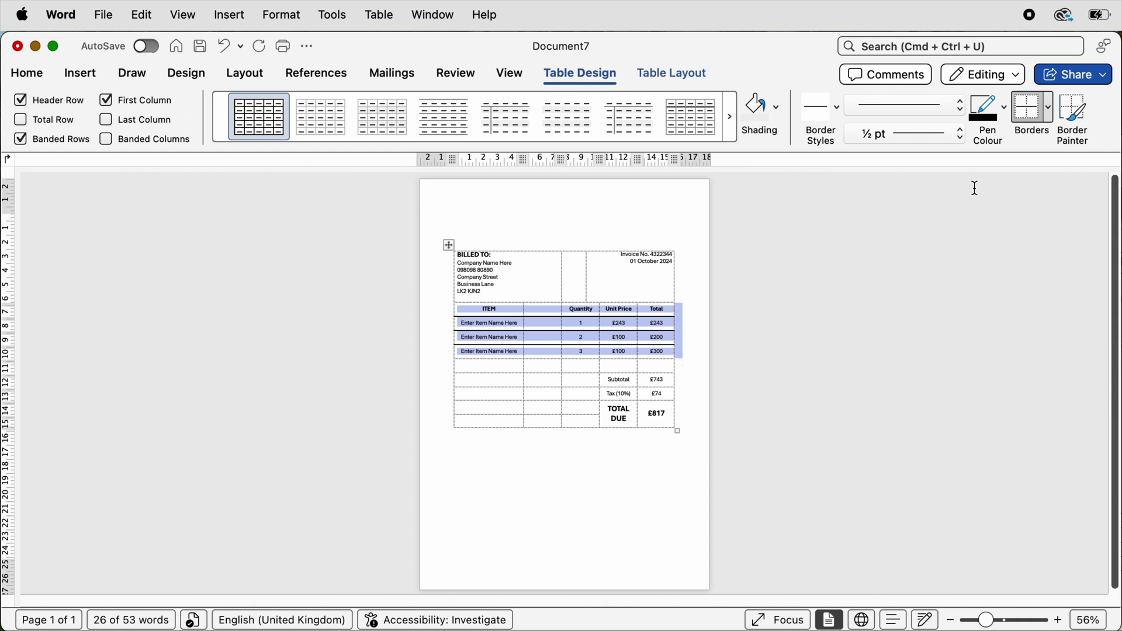
click(1047, 121)
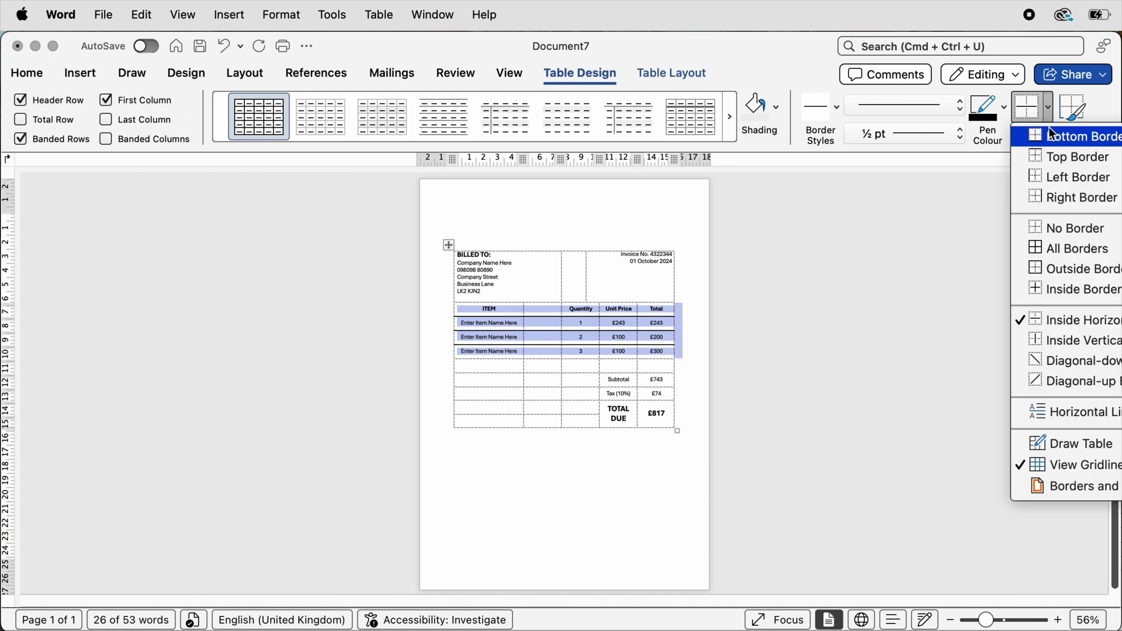
click(1035, 136)
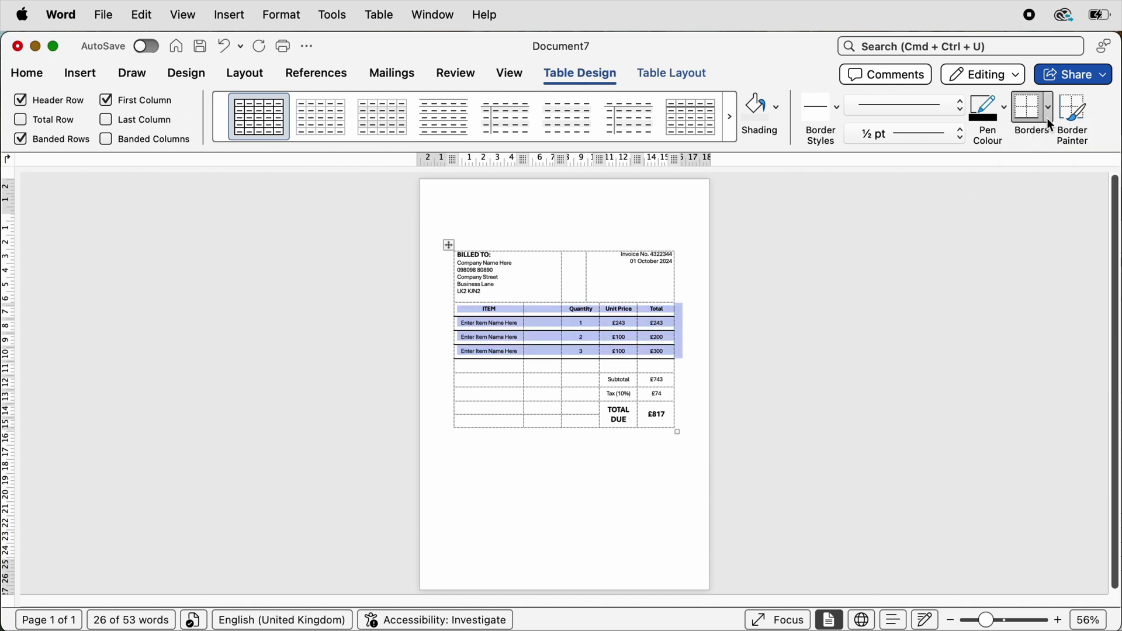
click(1049, 122)
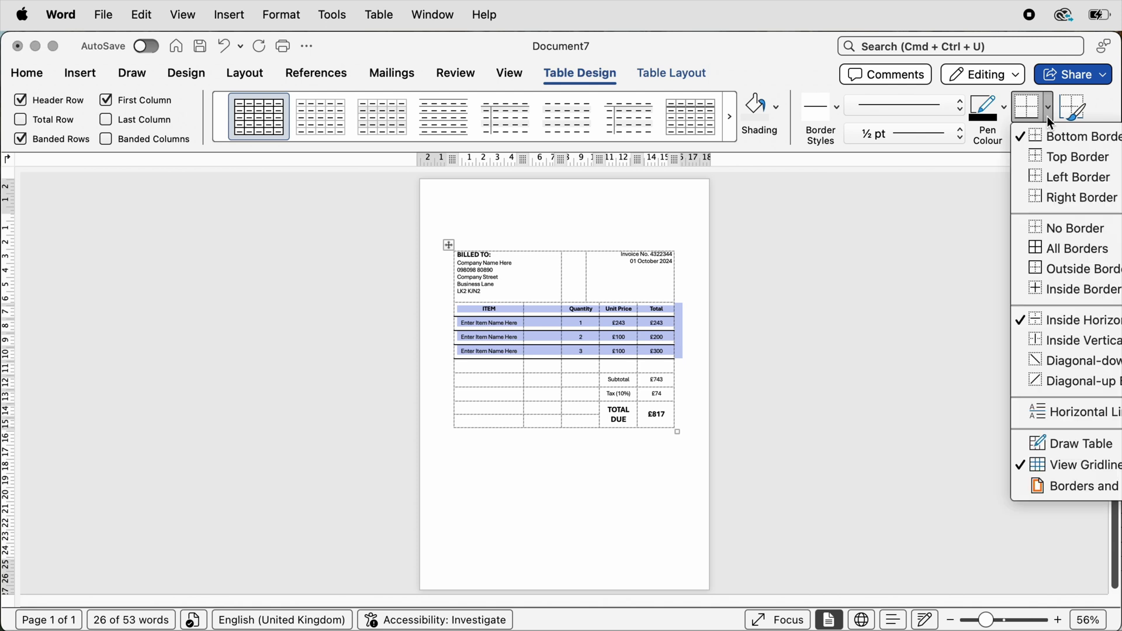
click(1035, 157)
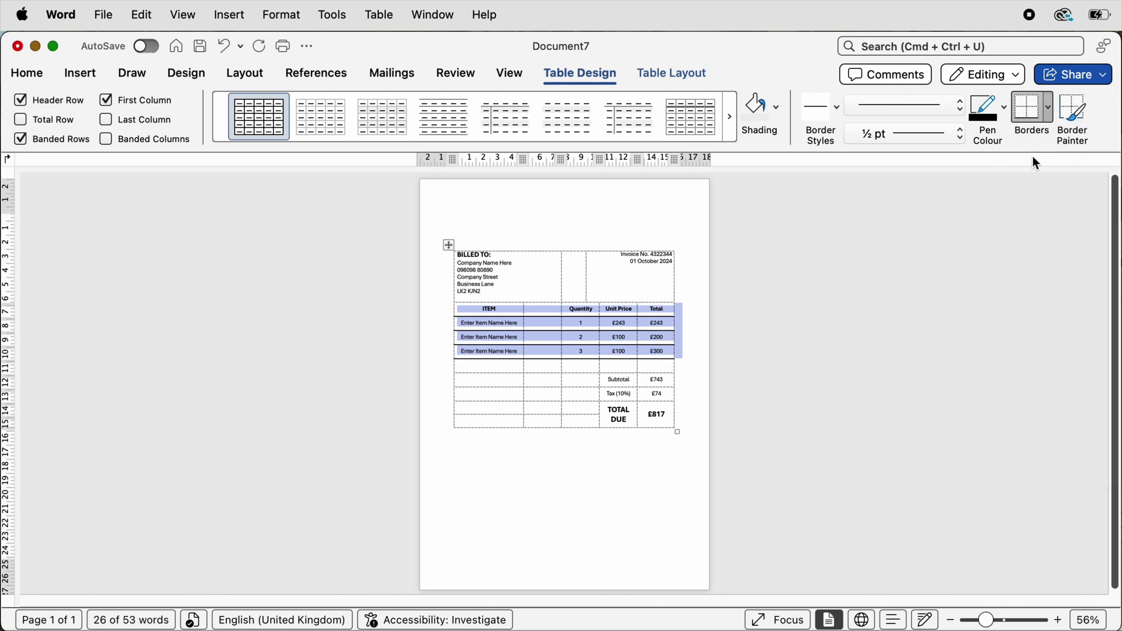
click(706, 254)
click(695, 336)
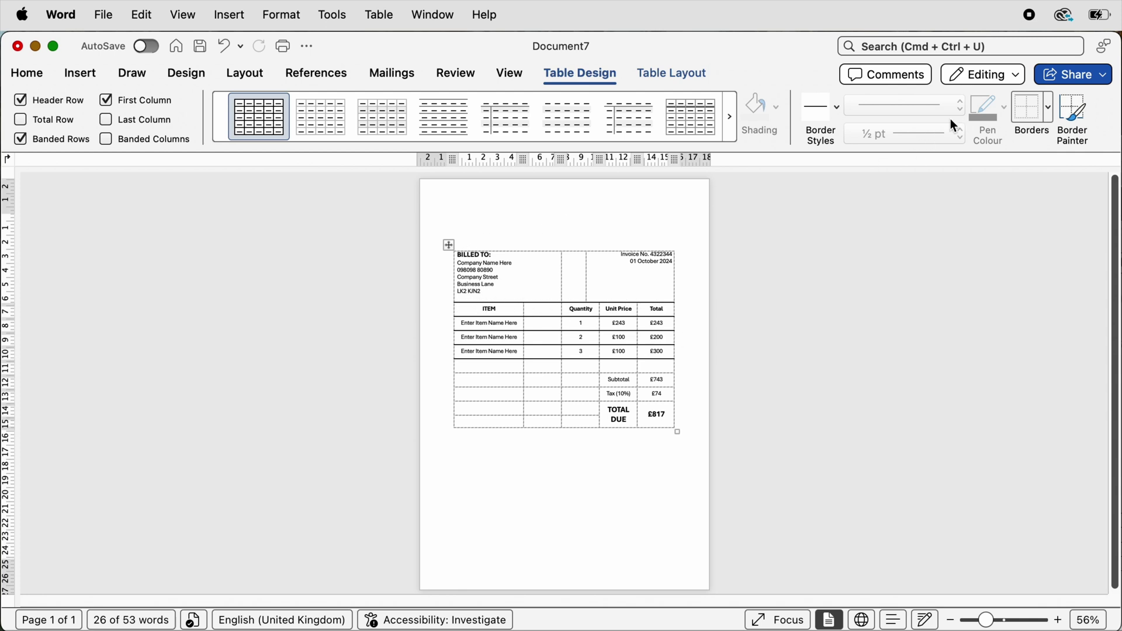
Hide the table's dotted gridlines.
click(448, 245)
click(1049, 107)
click(1023, 456)
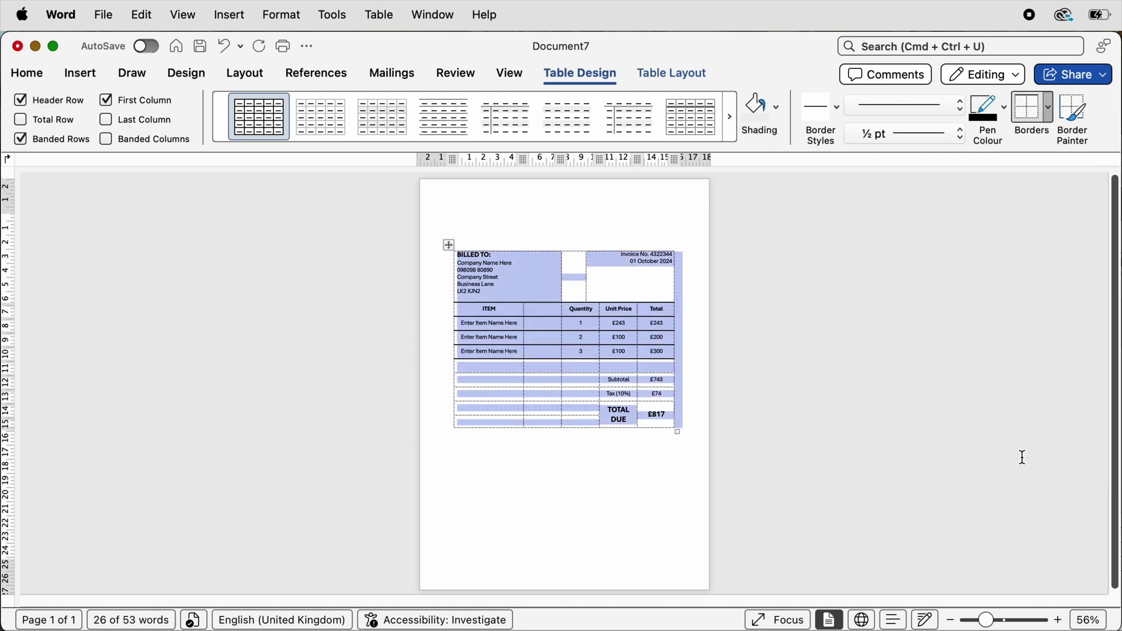
click(762, 334)
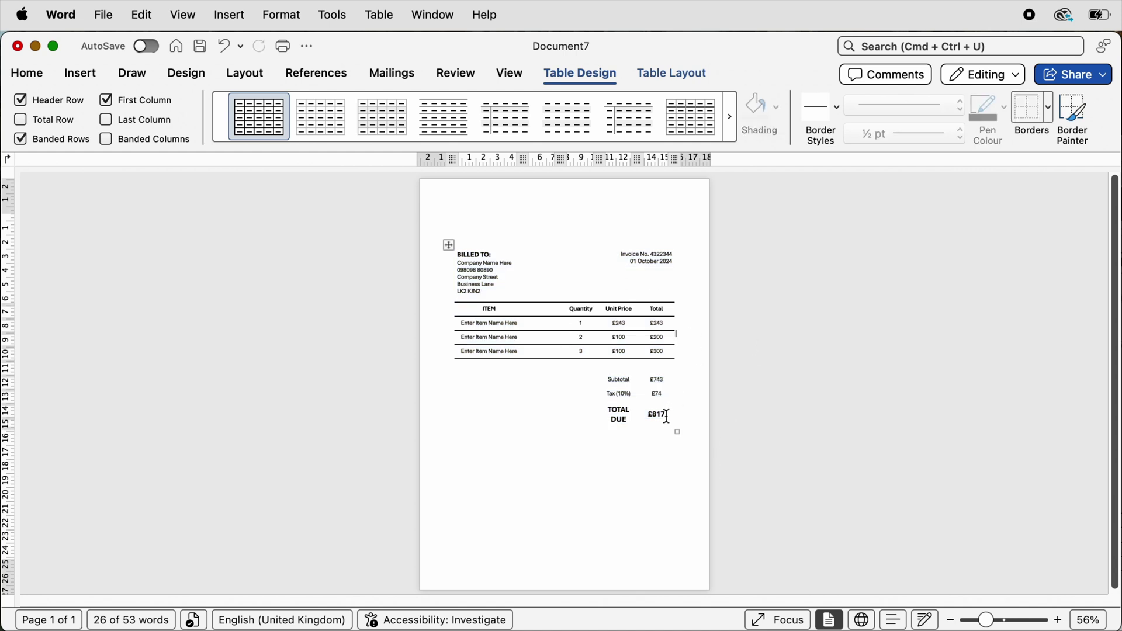
Add a top border above the TOTAL DUE row.
drag(667, 416, 621, 420)
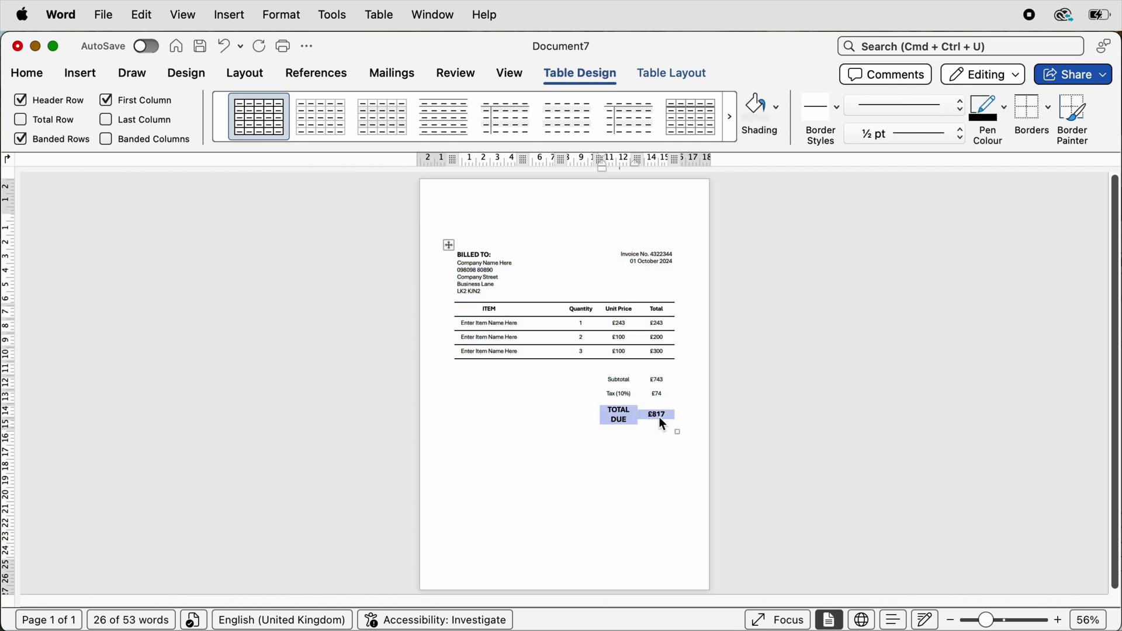
click(1048, 120)
click(1077, 155)
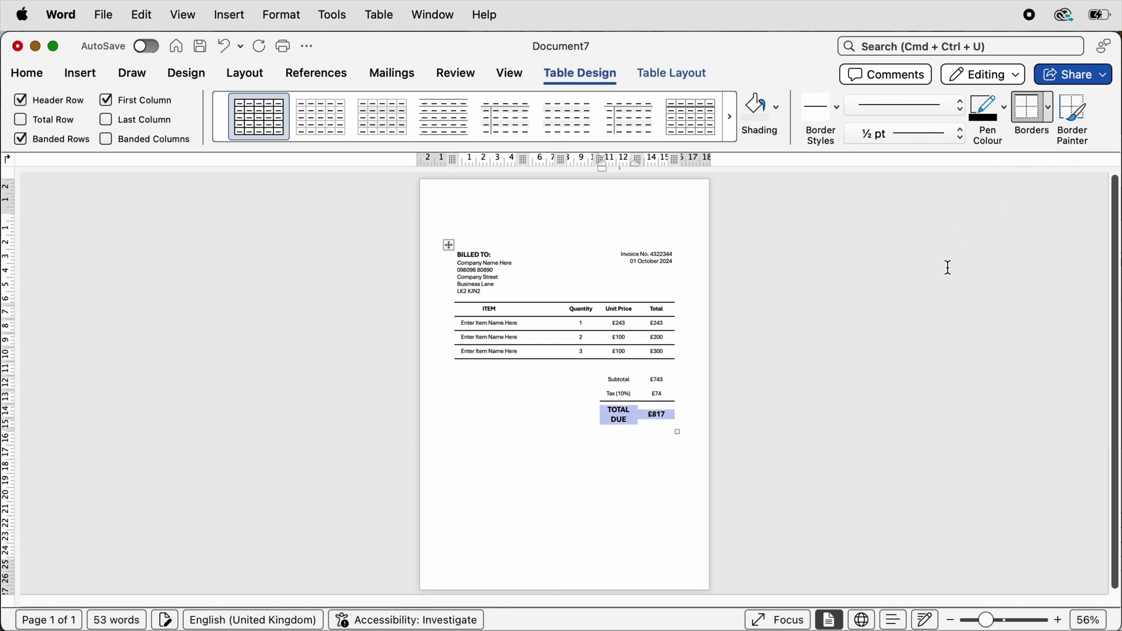
click(668, 462)
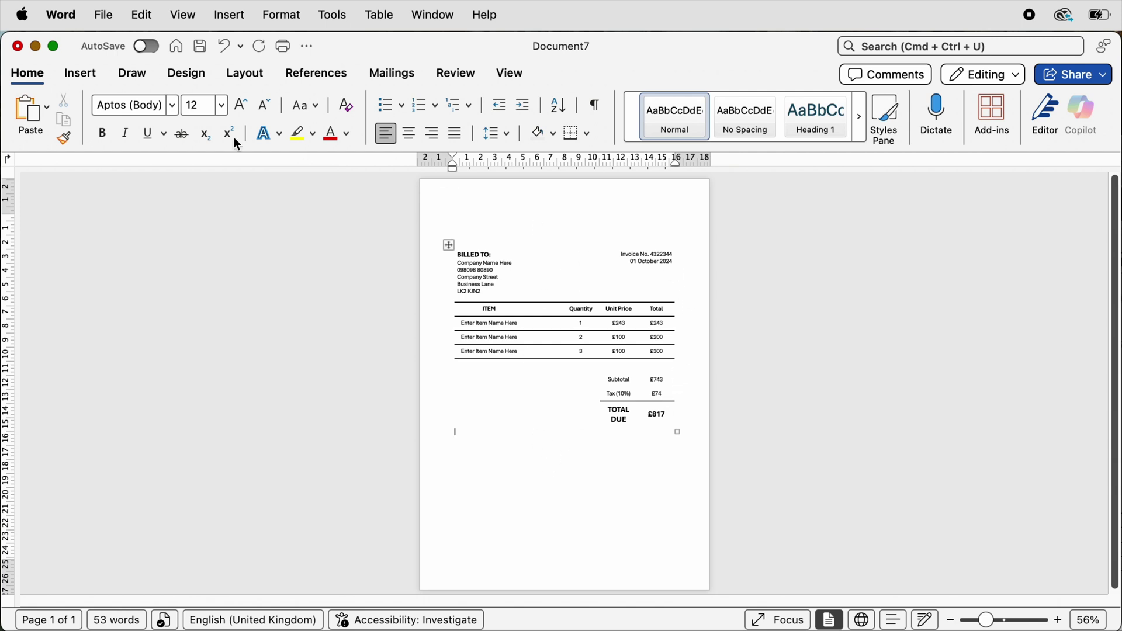
Insert a first-style WordArt box reading 'Your text here' below the totals.
click(84, 72)
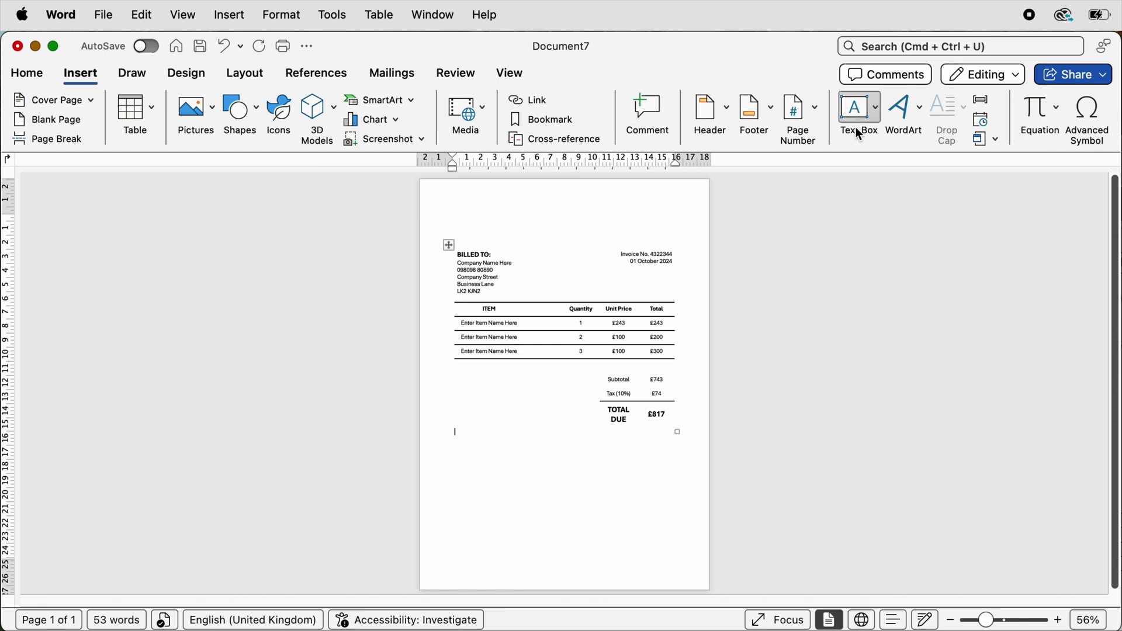
click(914, 122)
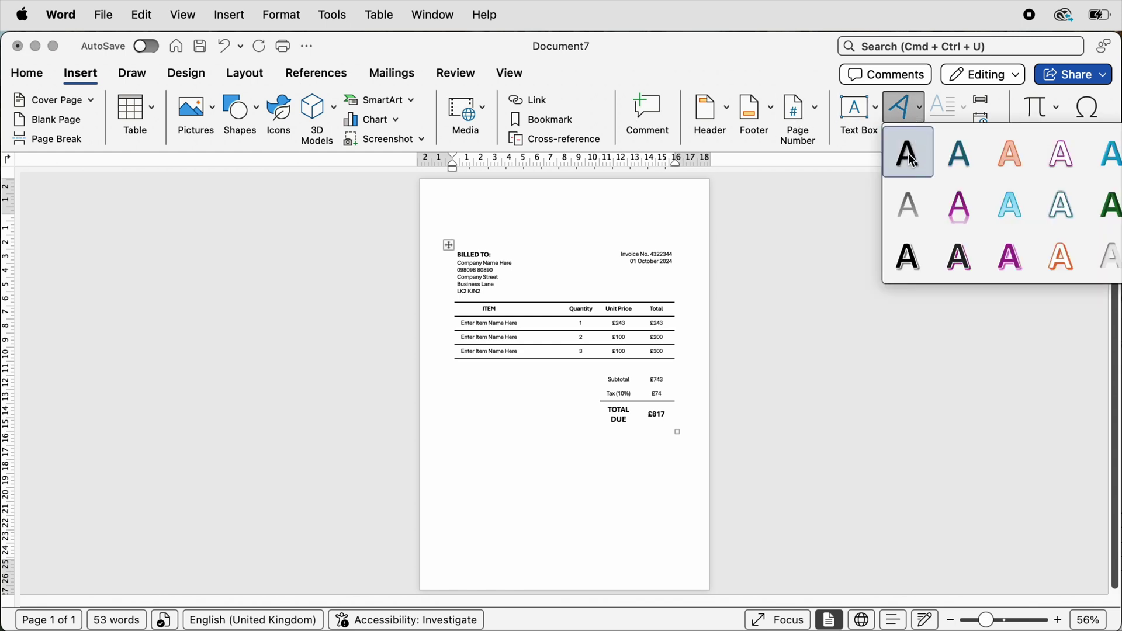
click(911, 156)
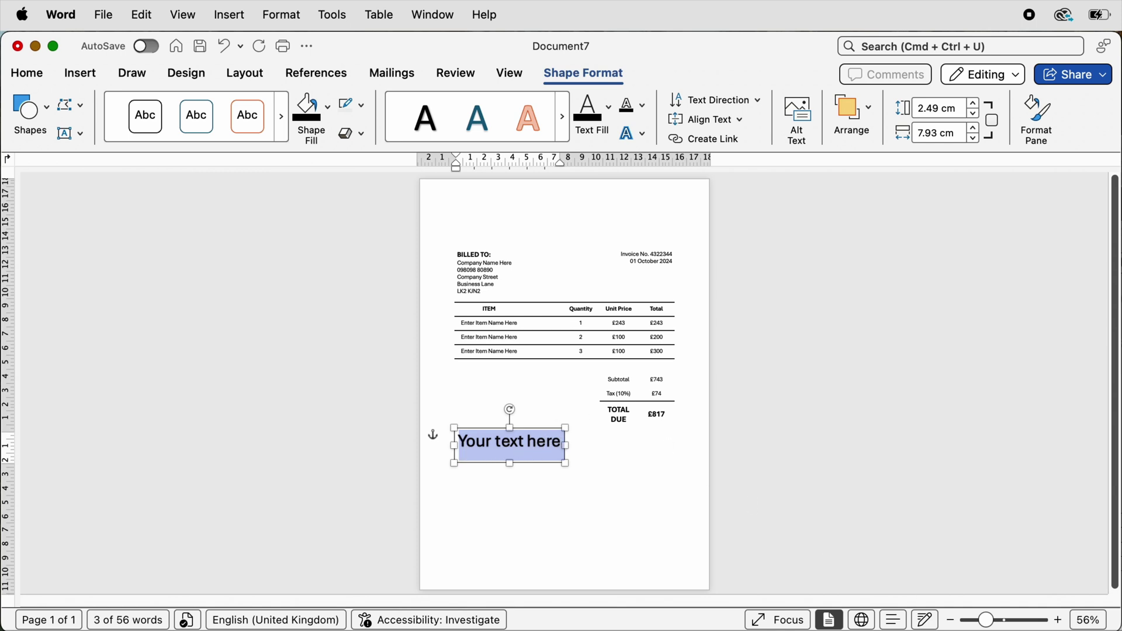
drag(988, 620, 1034, 621)
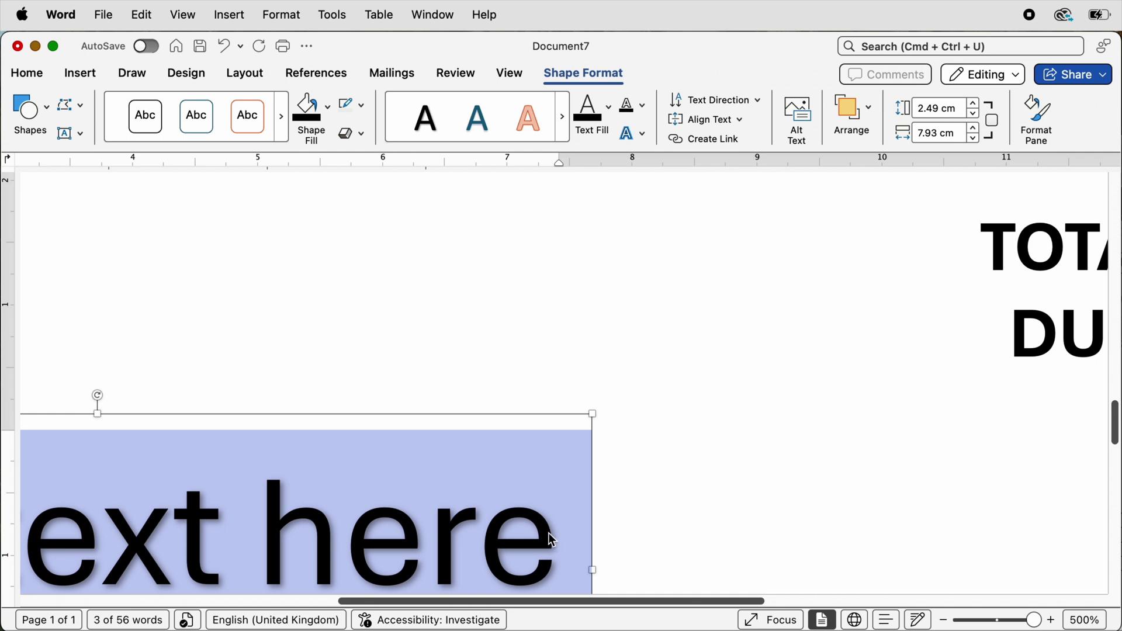
scroll(728, 234, down, 5)
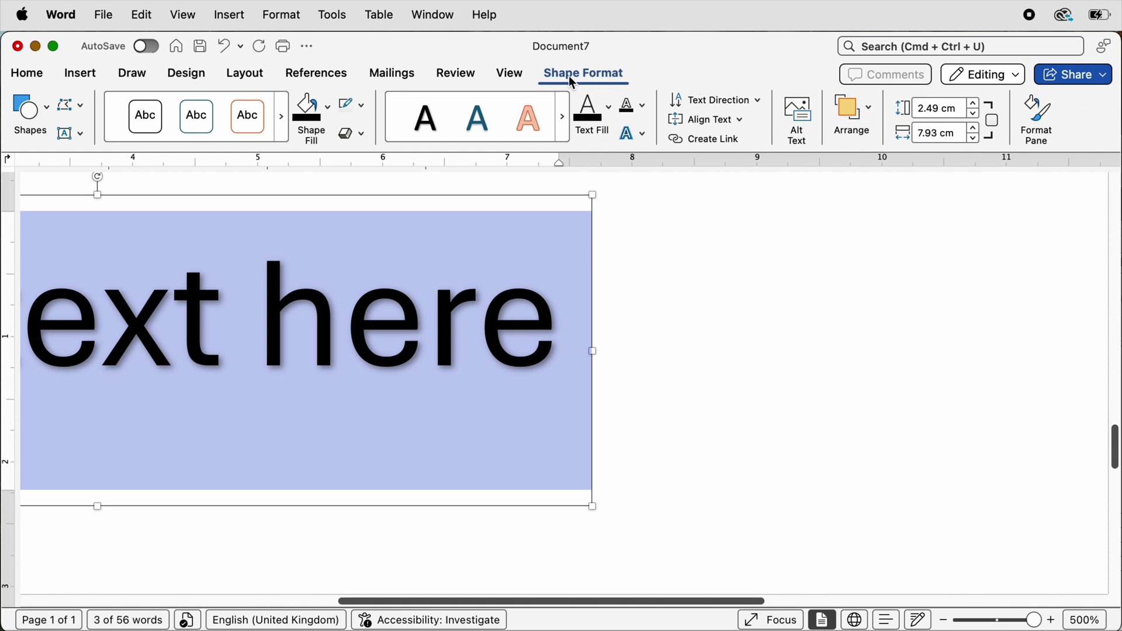
Set the WordArt text's shadow preset to No Shadow.
click(1037, 116)
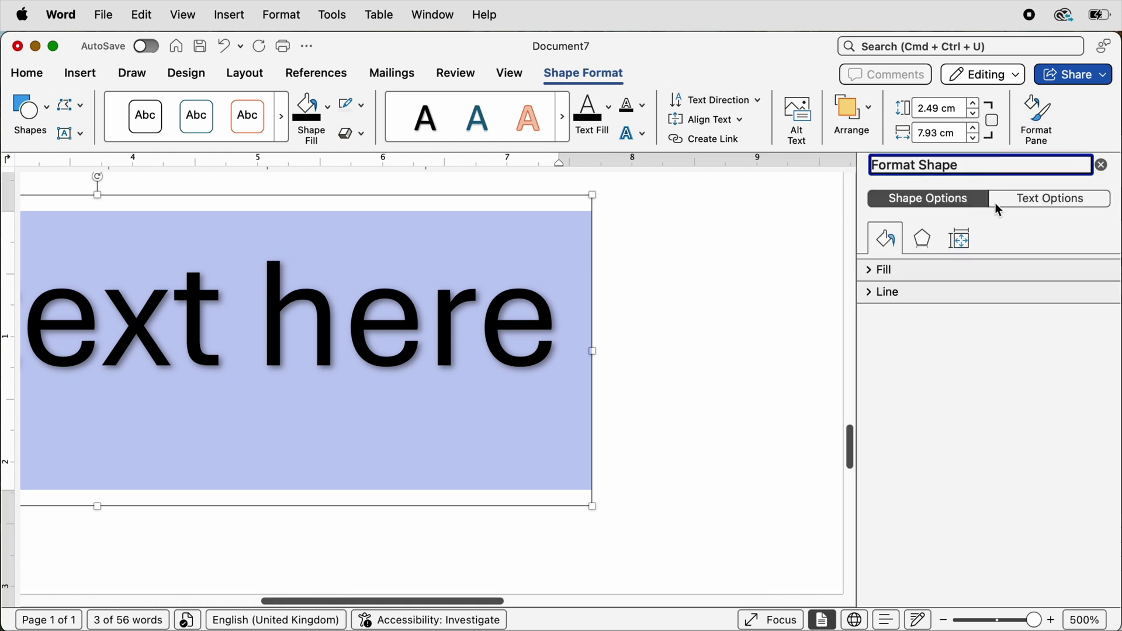
click(1028, 202)
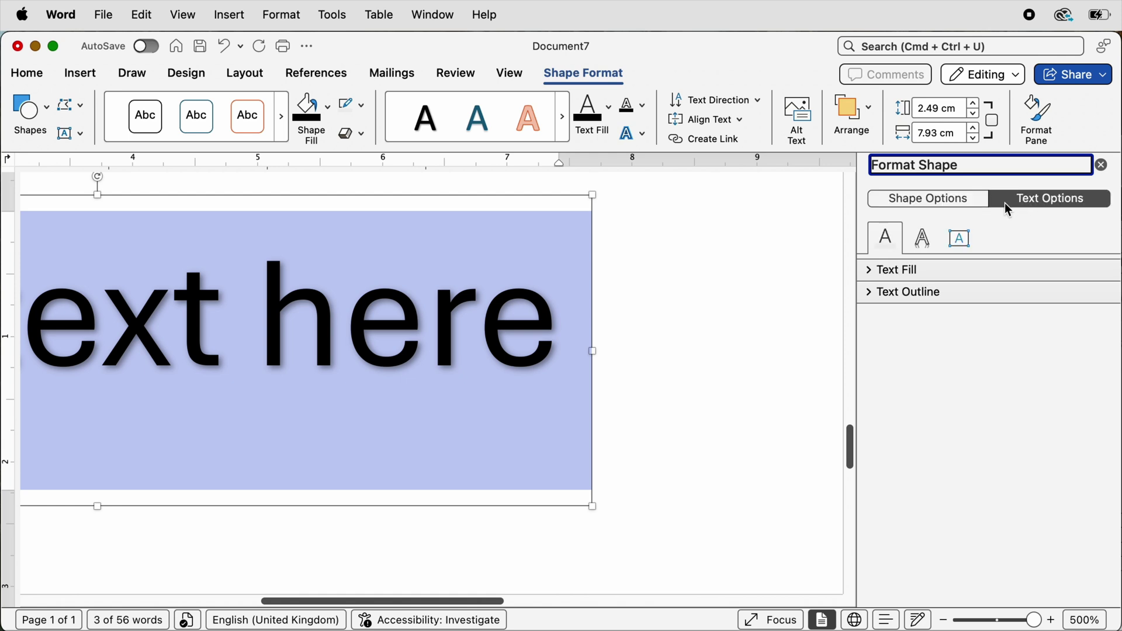
click(918, 241)
click(873, 272)
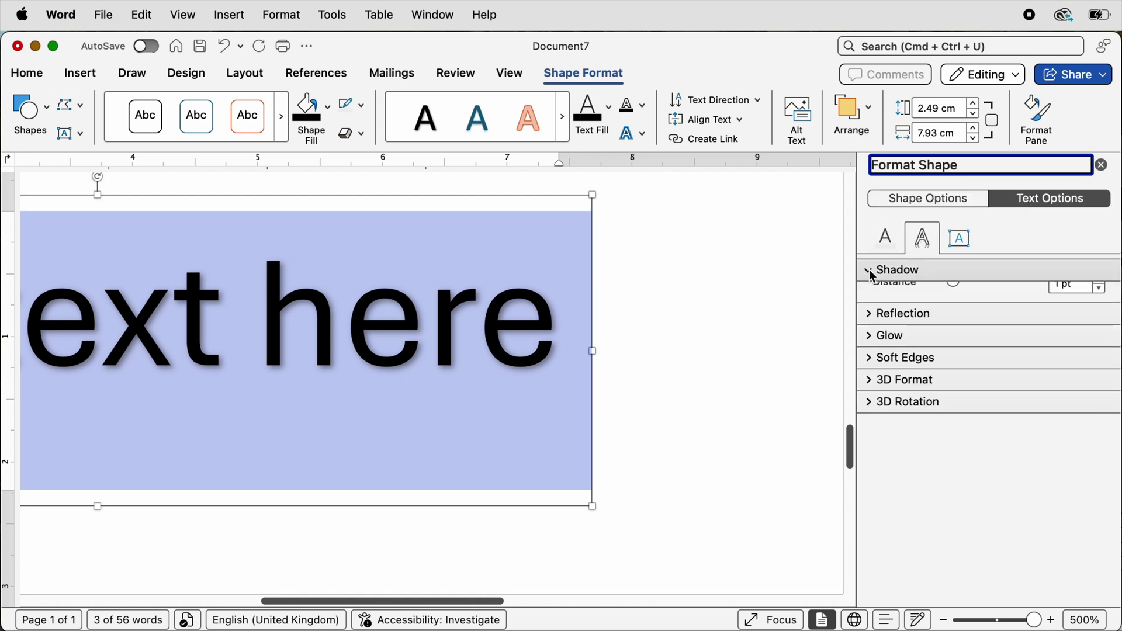
click(1102, 309)
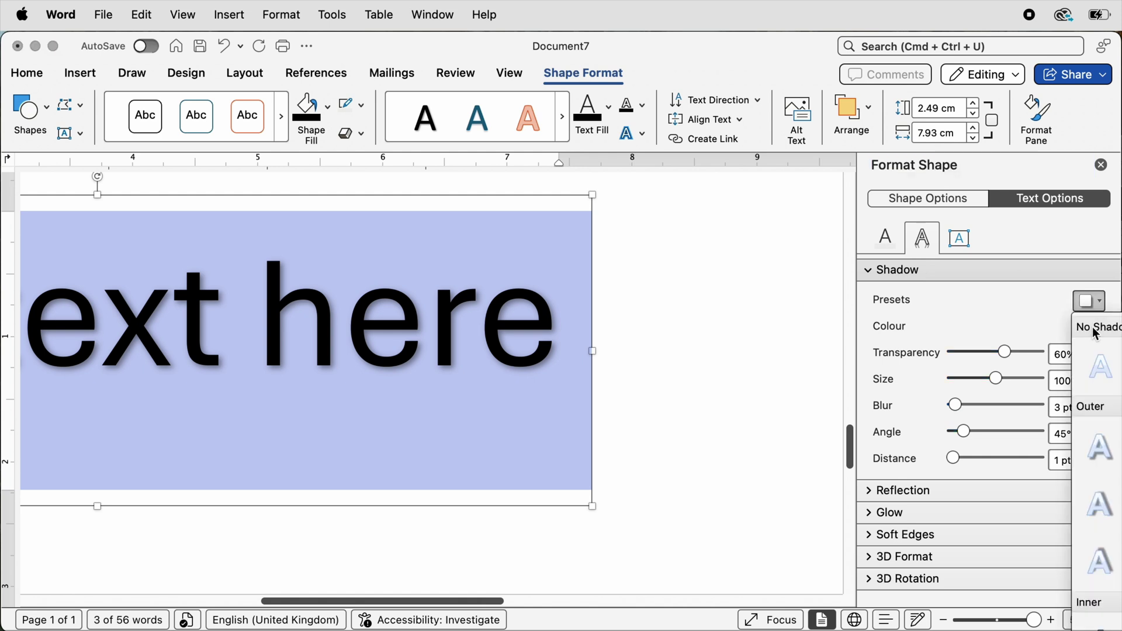
click(1085, 373)
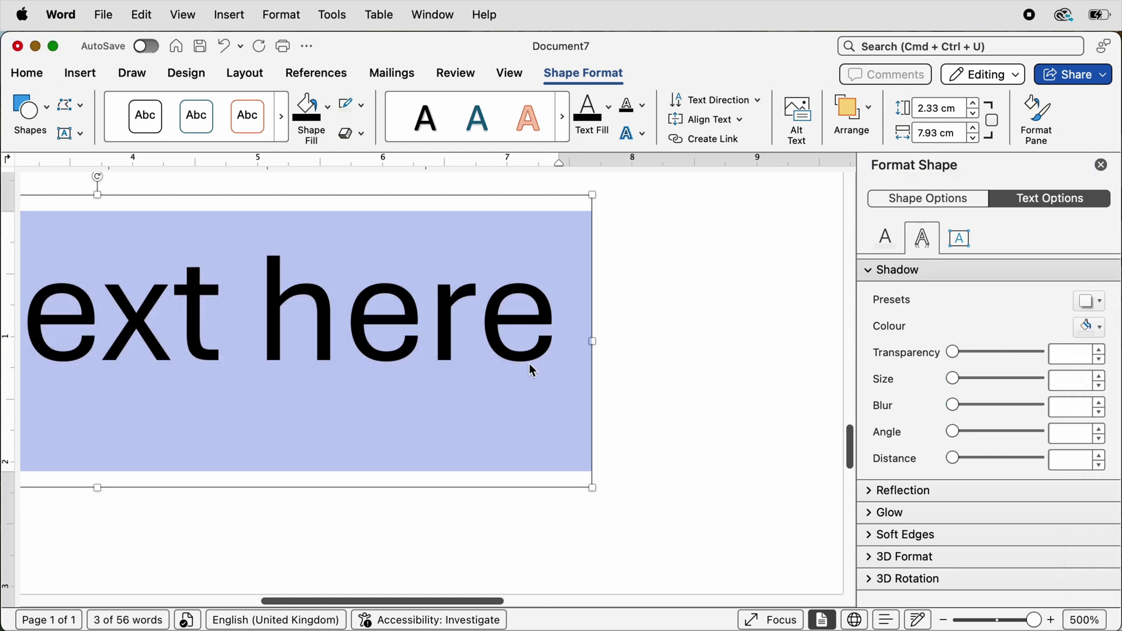
drag(1034, 621, 983, 621)
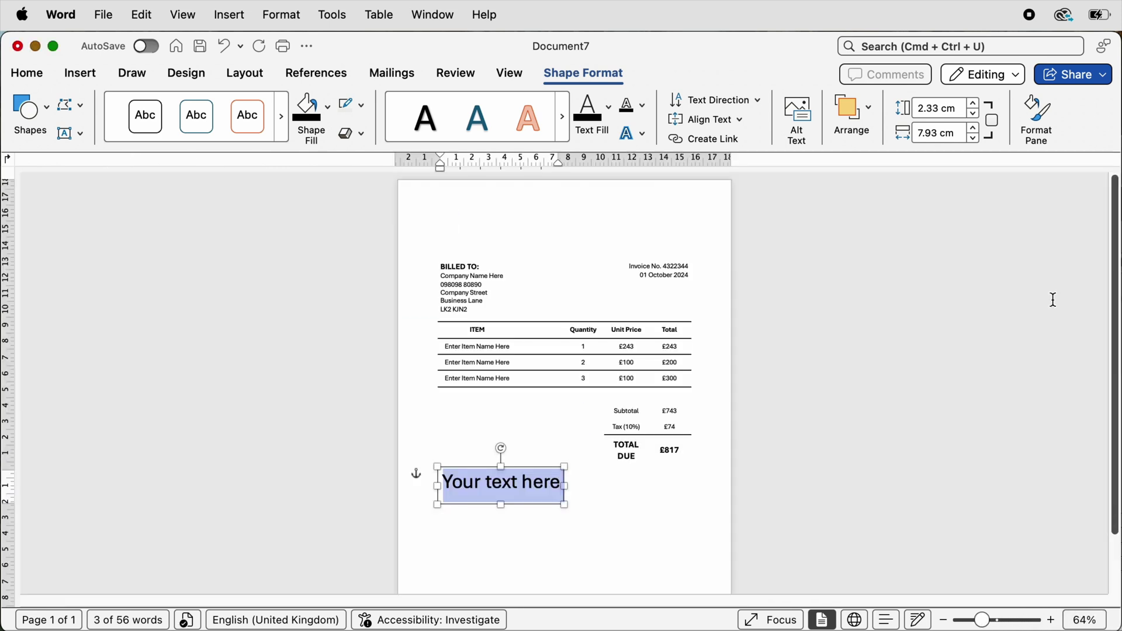
Change the WordArt text to INVOICE and drag the widened box to the top of the page.
key(Caps_Lock)
text(INVOI)
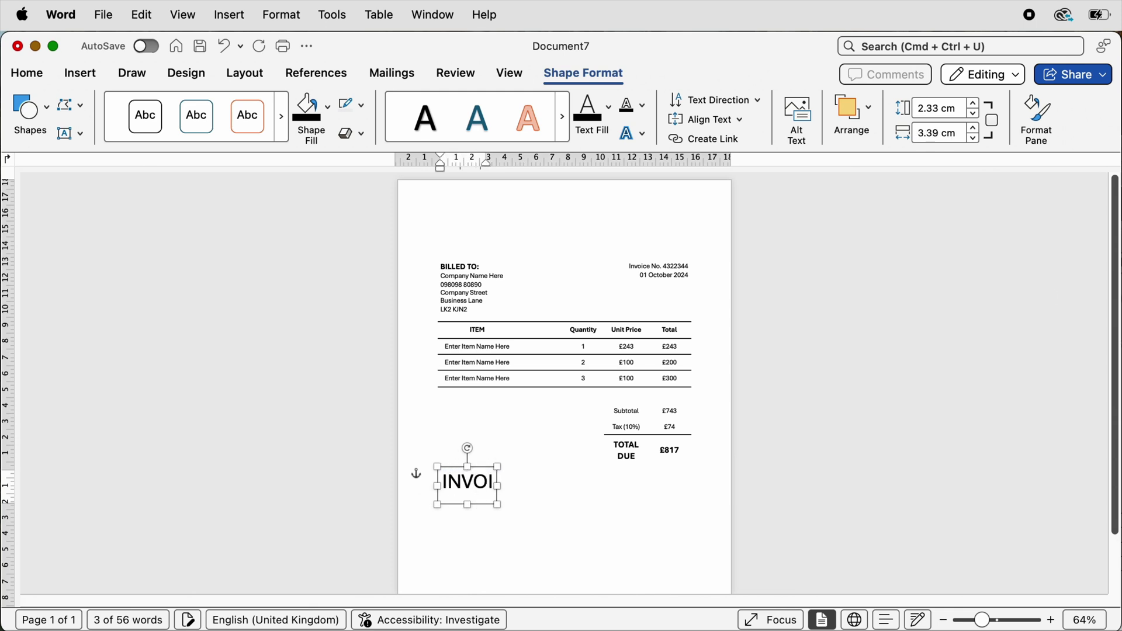
text(CE)
drag(521, 485, 619, 231)
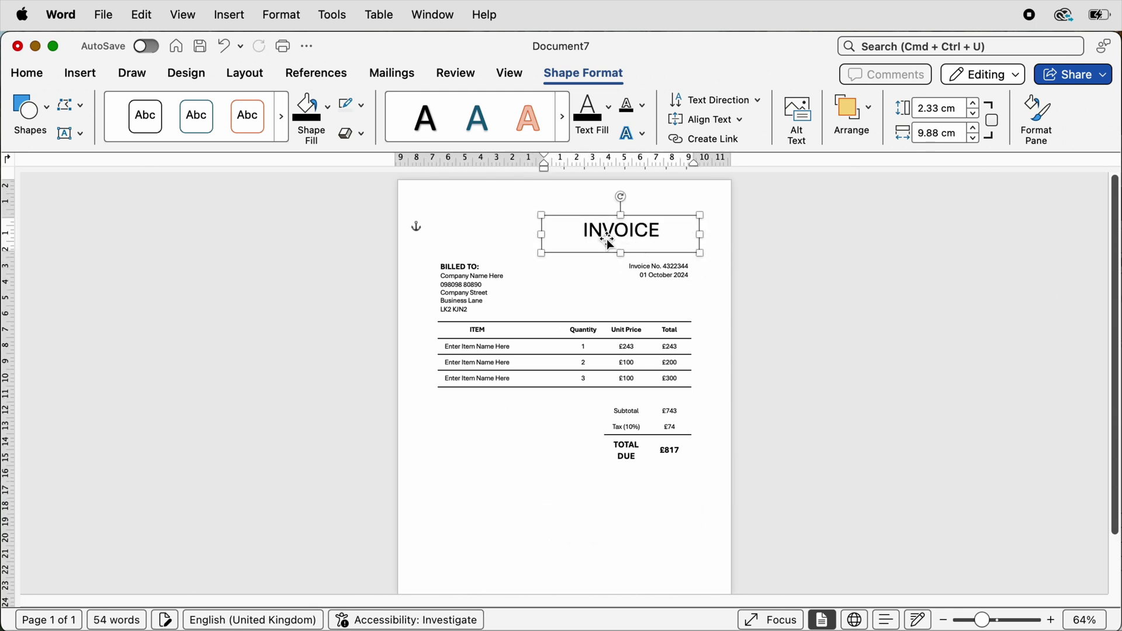
double_click(626, 236)
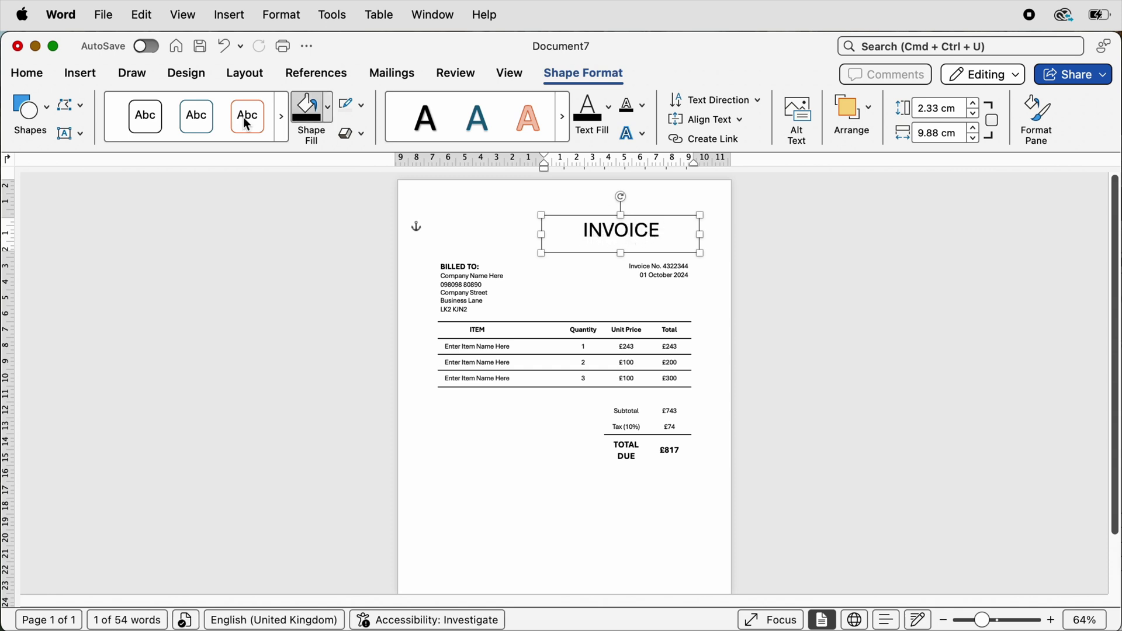
click(33, 74)
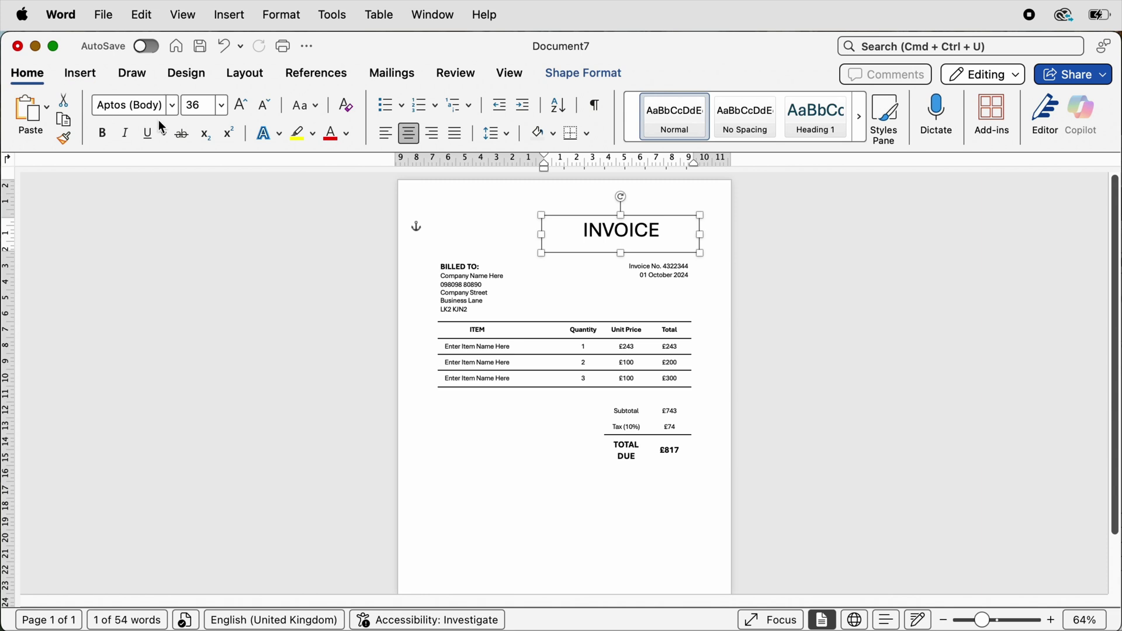
click(173, 107)
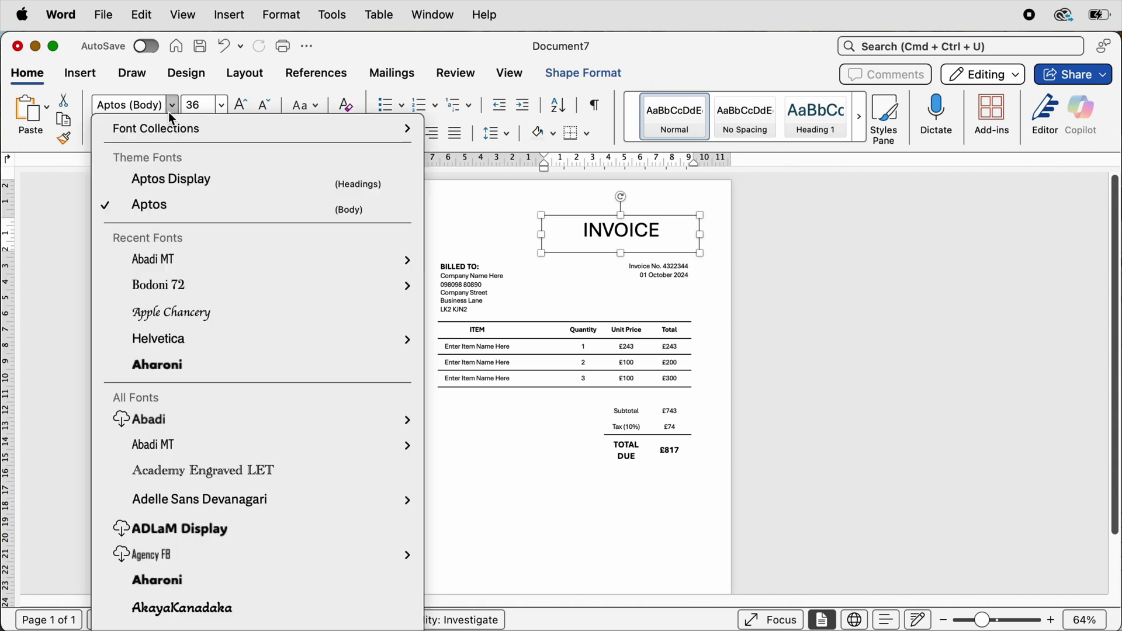
Set INVOICE in Bodoni 72 at 72 pt and resize its box to fit one line.
mouse_move(164, 136)
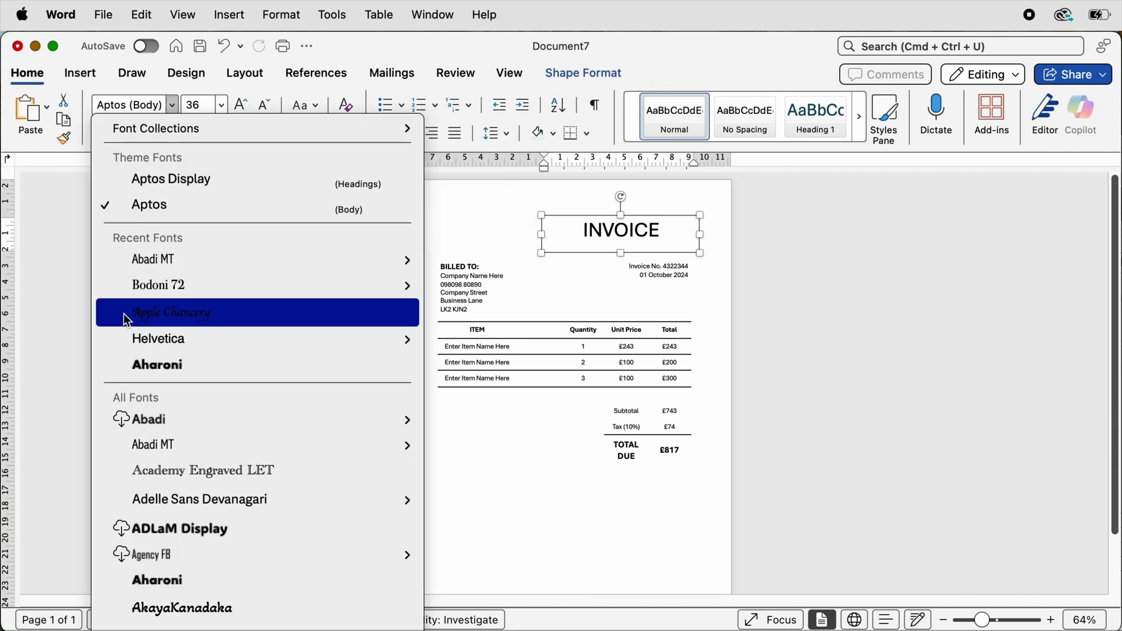
click(148, 292)
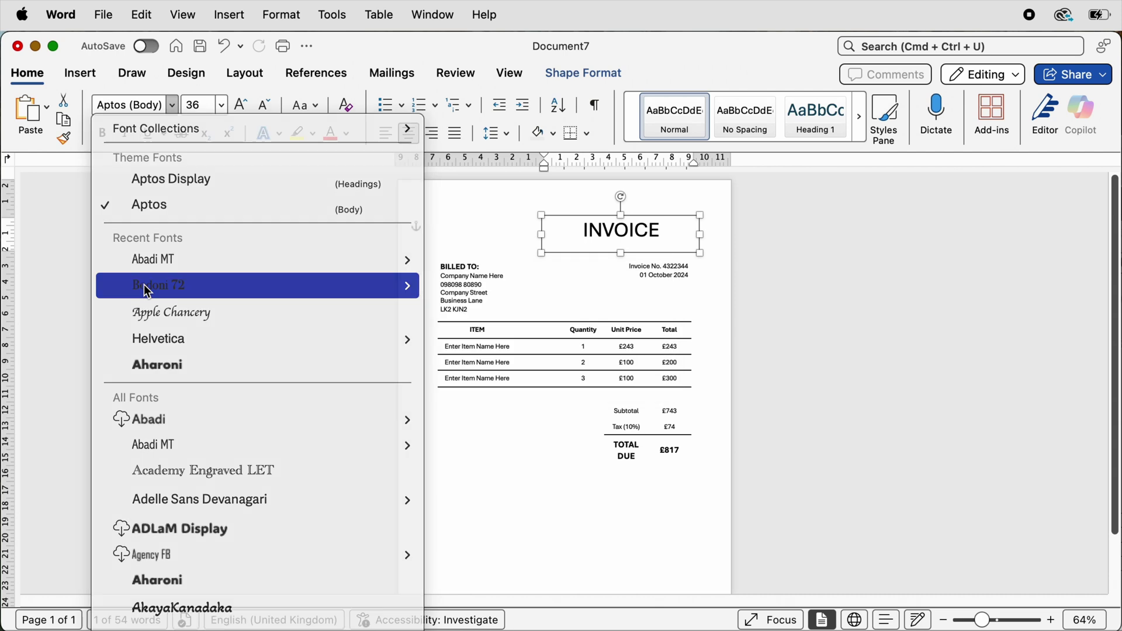
click(240, 109)
click(240, 109)
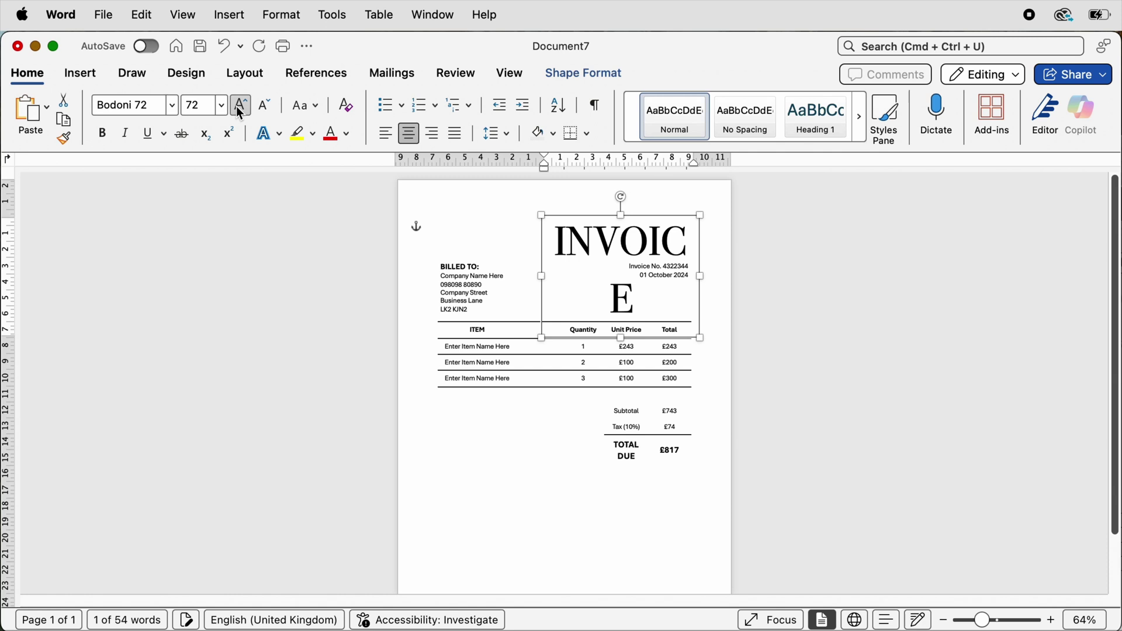
drag(542, 276, 513, 281)
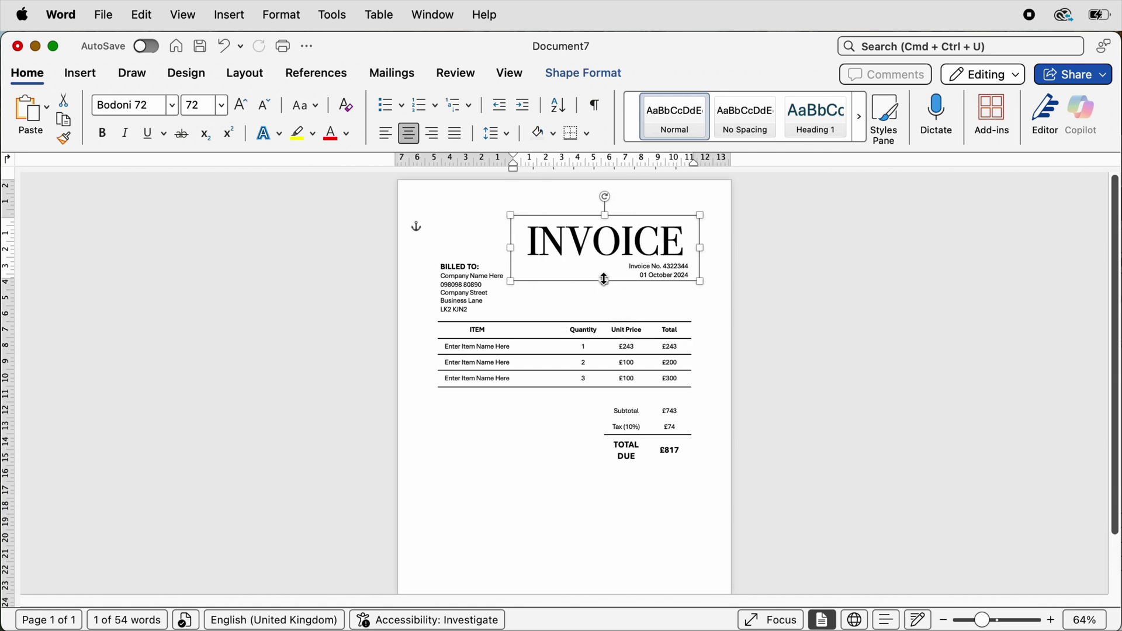
drag(605, 282, 610, 231)
Add space above BILLED TO and position the INVOICE box at the page's top right.
click(492, 244)
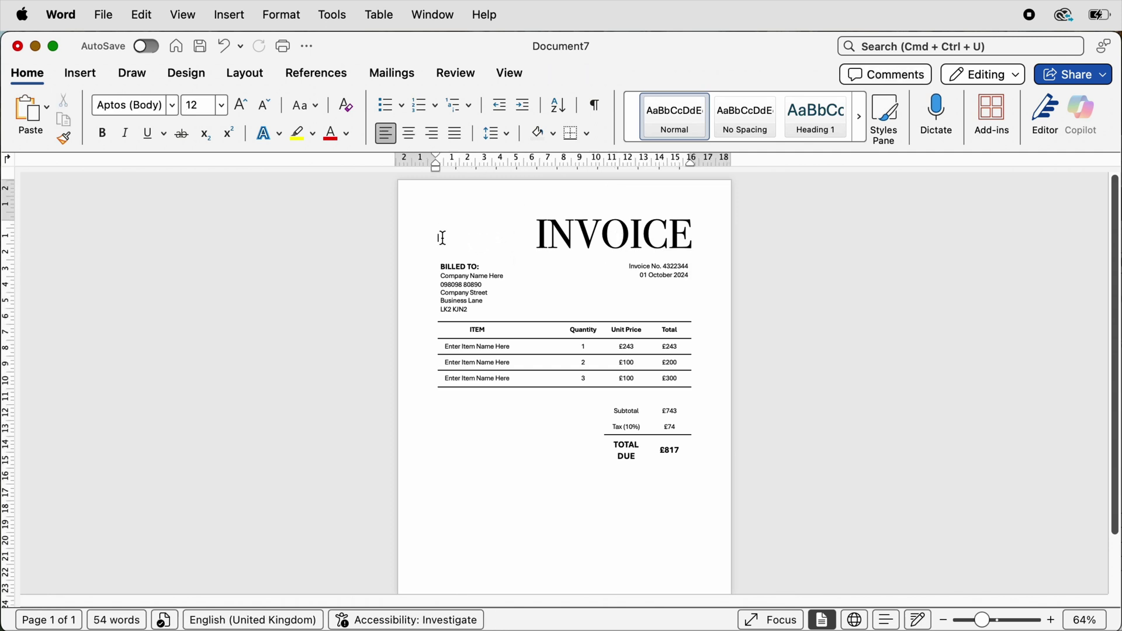
key(Return)
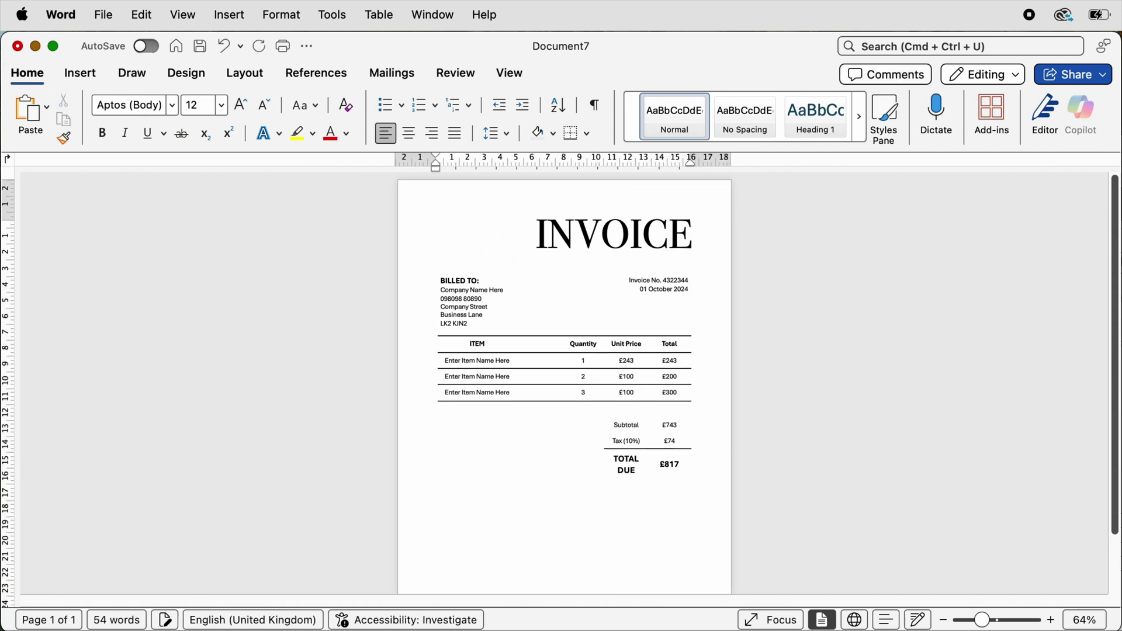
key(Return)
key(Return)
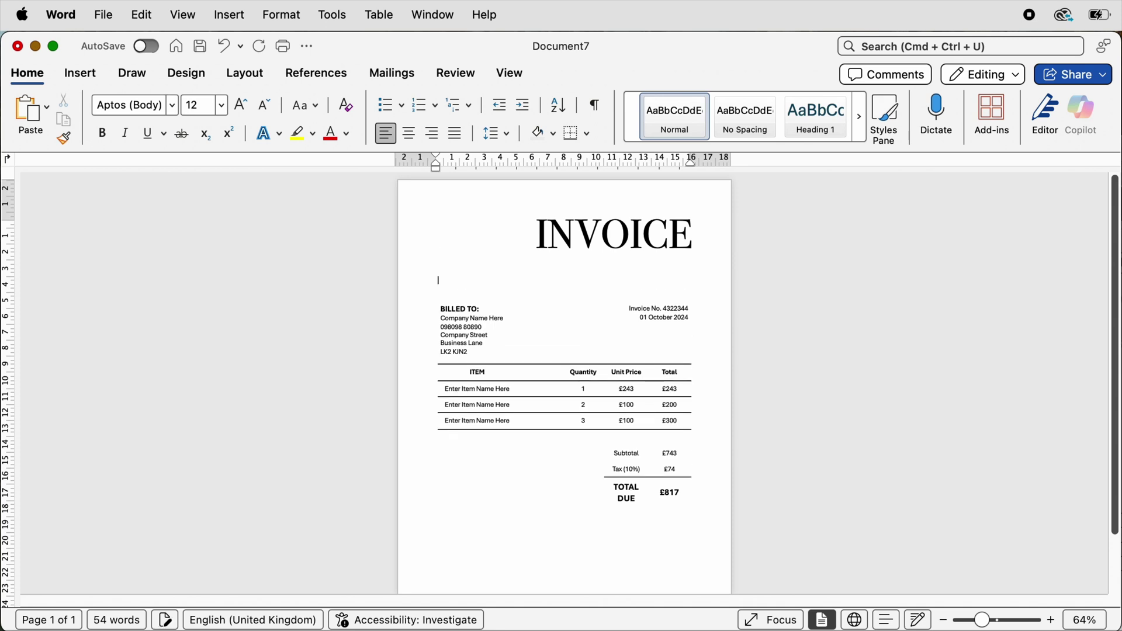
drag(619, 250, 660, 322)
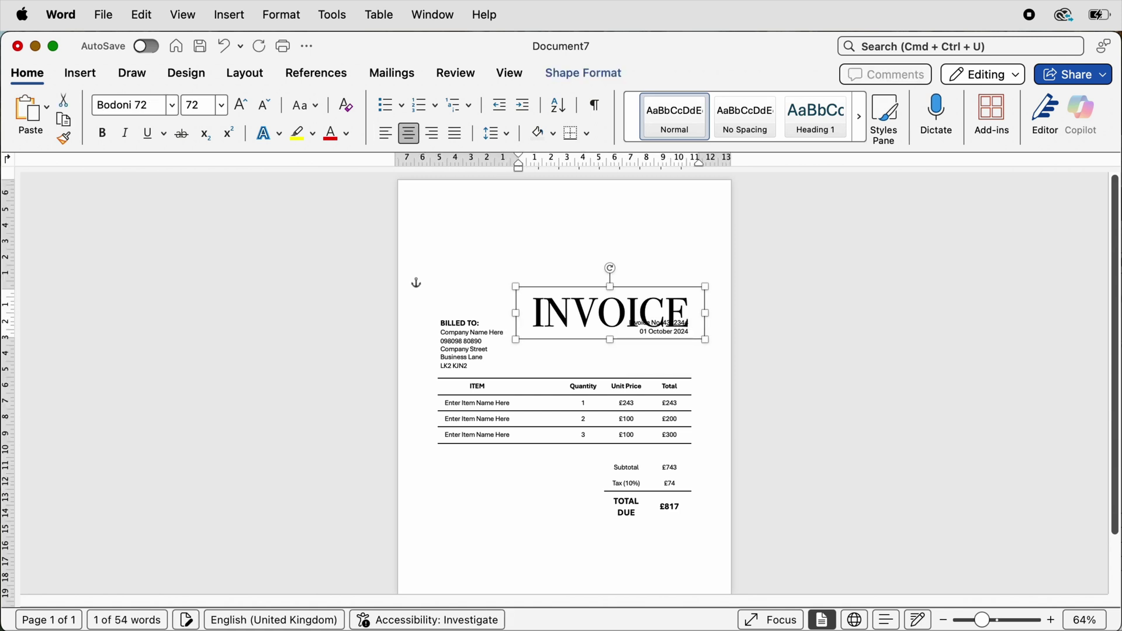
key(Up)
key(Up)
key(Up)
key(Up)
key(Up)
key(Up)
key(Up)
key(Up)
key(Up)
key(Up)
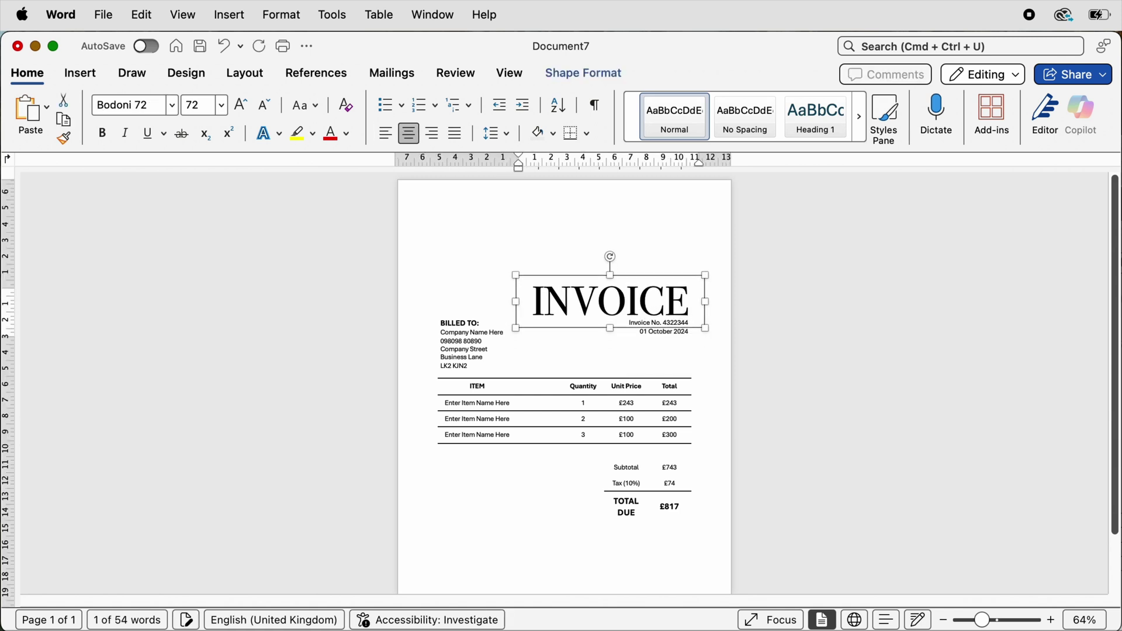
key(Up)
key(Up)
key(Up)
key(Up)
key(Up)
key(Up)
key(Up)
key(Up)
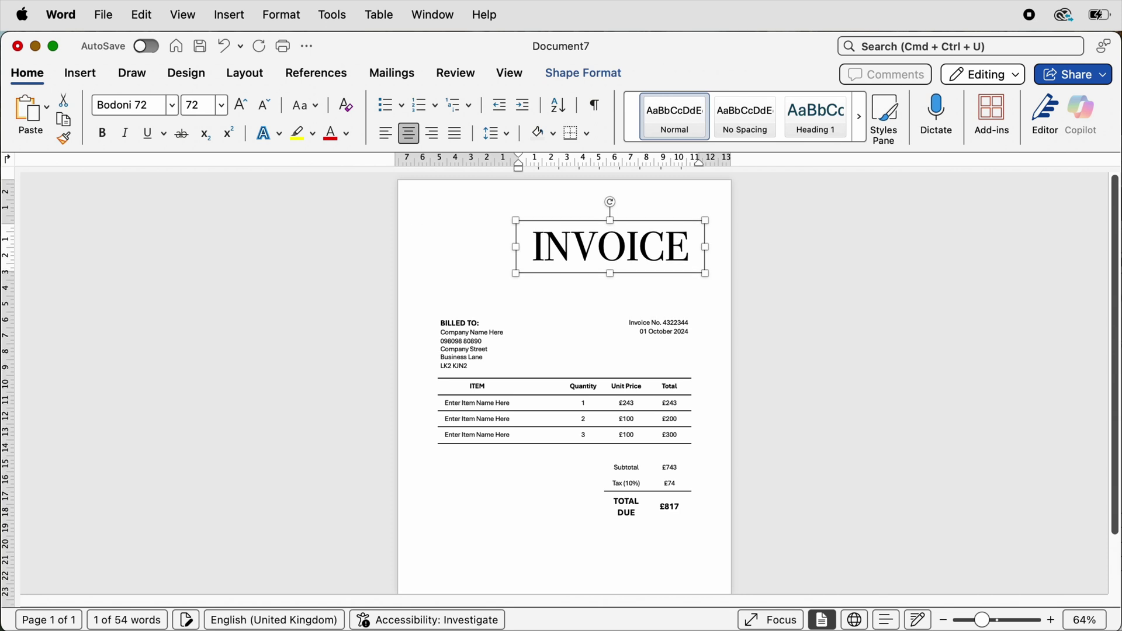
click(413, 225)
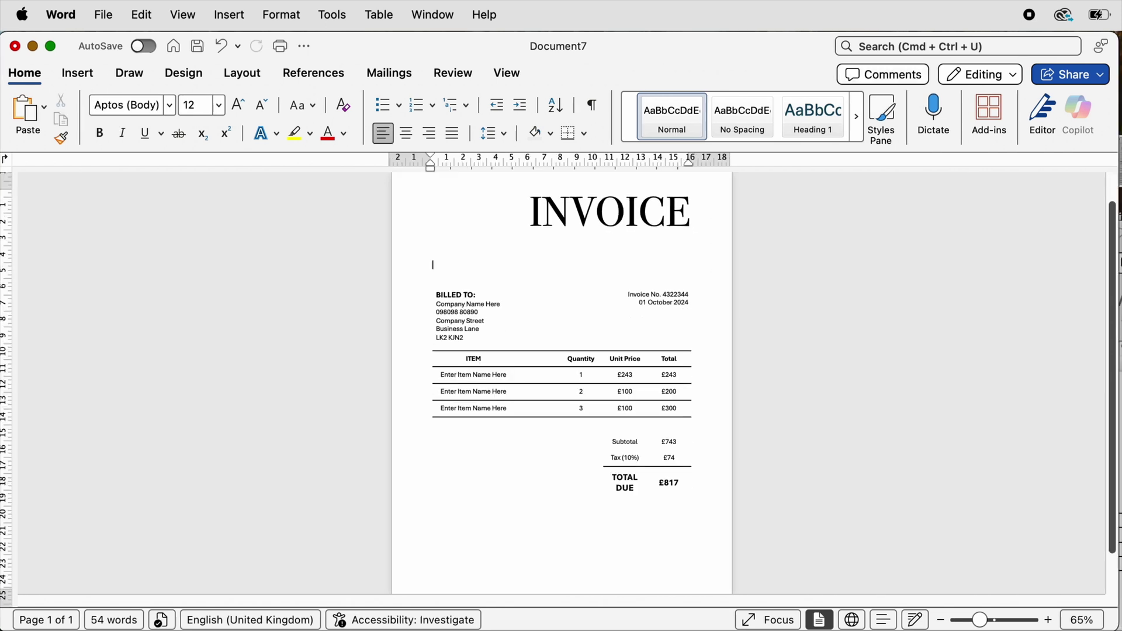
key(super+z)
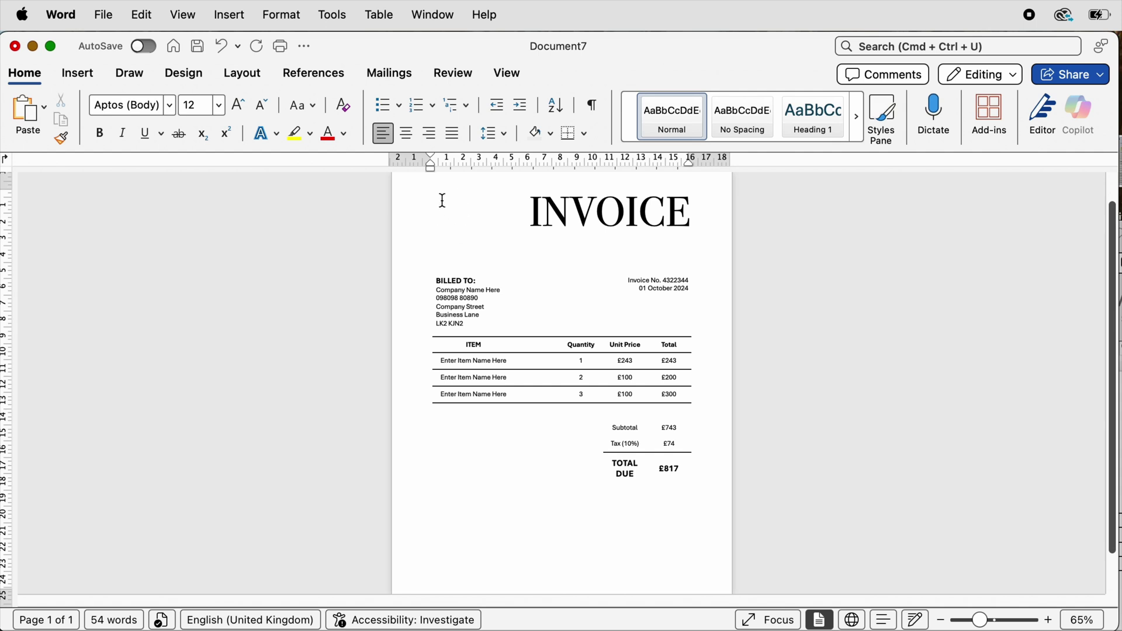
Insert Logo 5.png from the Logos folder into the invoice.
click(79, 74)
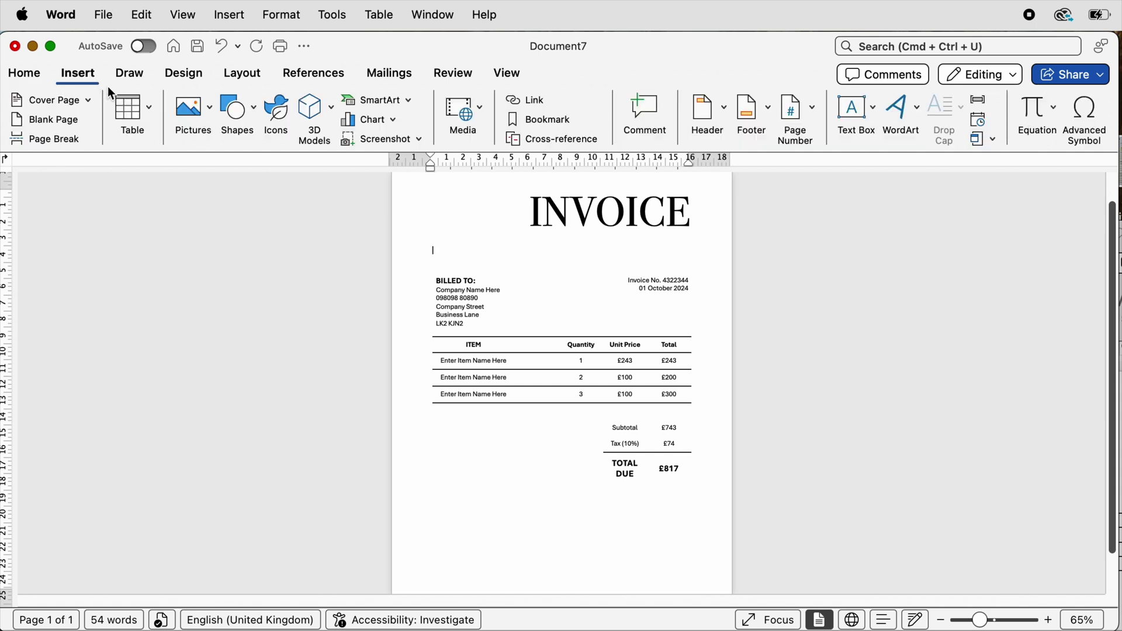
click(211, 119)
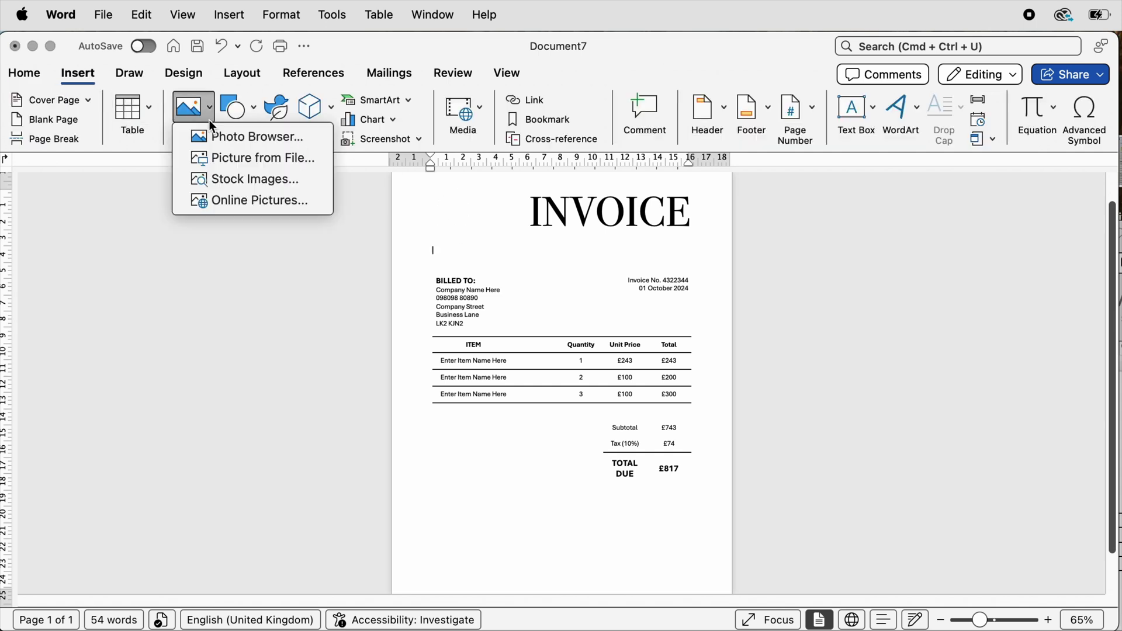
click(213, 157)
scroll(885, 303, down, 3)
click(886, 304)
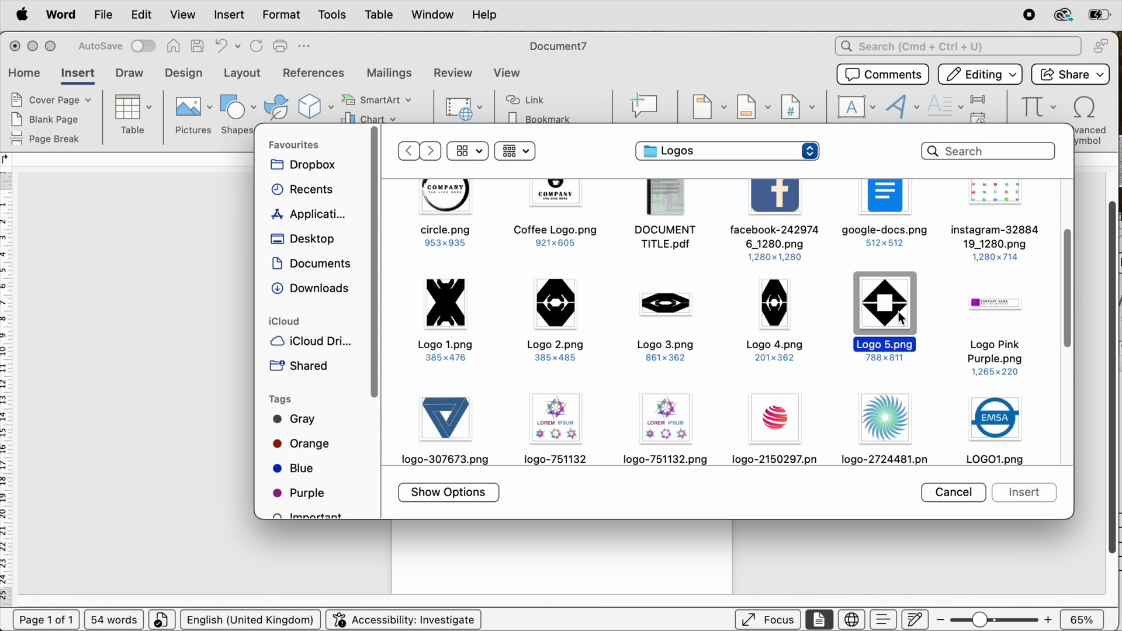
click(1018, 496)
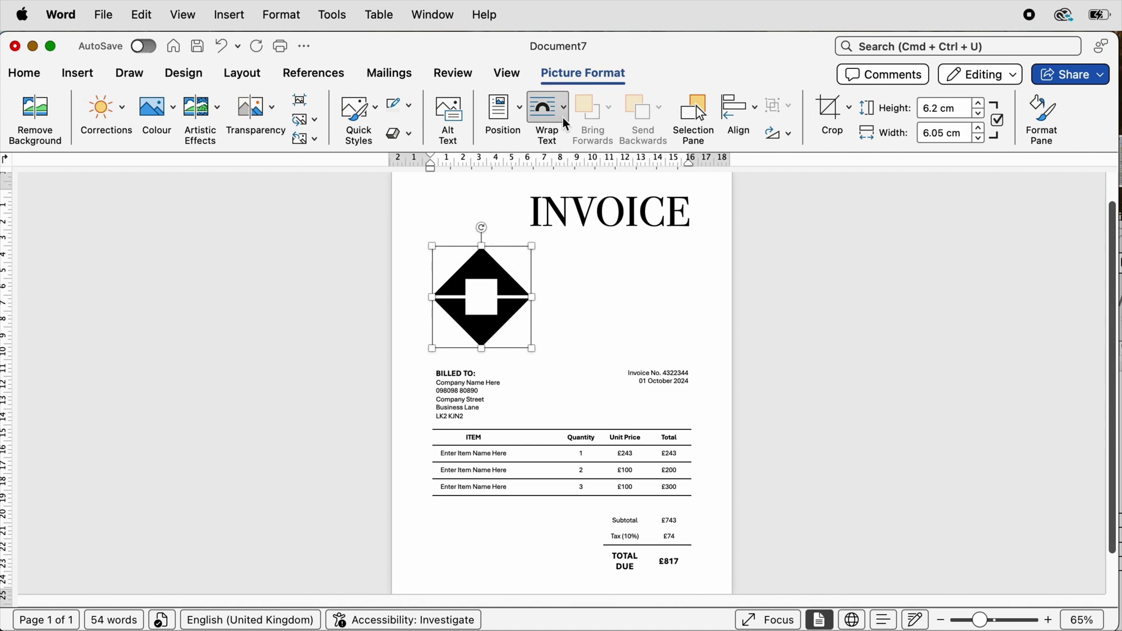
Float the logo in front of text, shrink it to about 3.3 × 3.2 cm, and place it beside INVOICE.
click(563, 133)
click(564, 283)
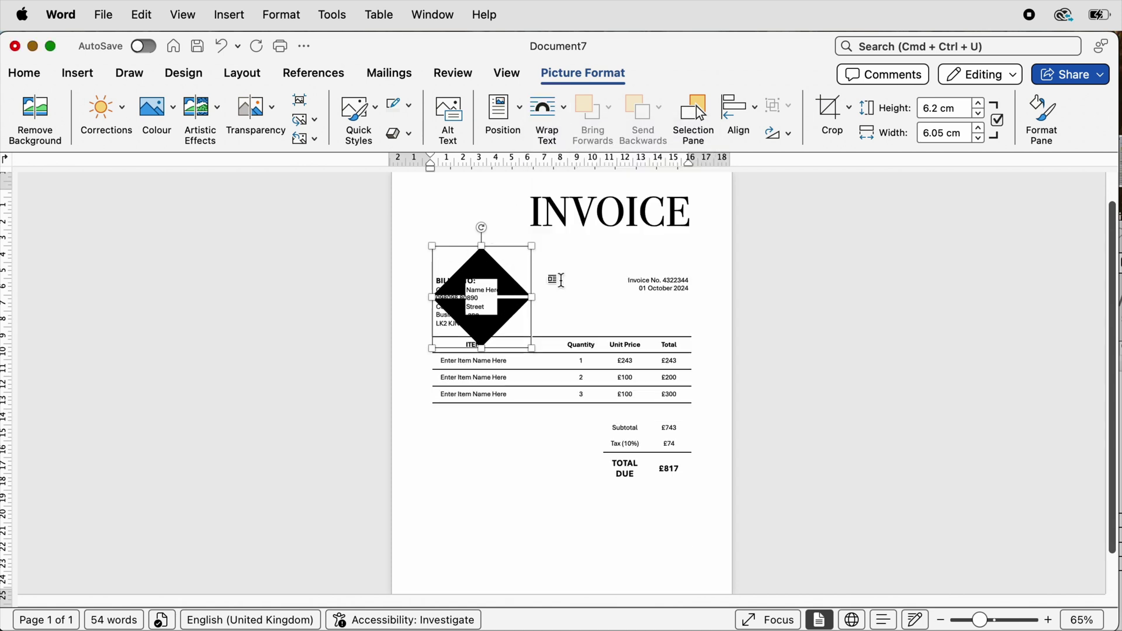
drag(533, 350, 469, 236)
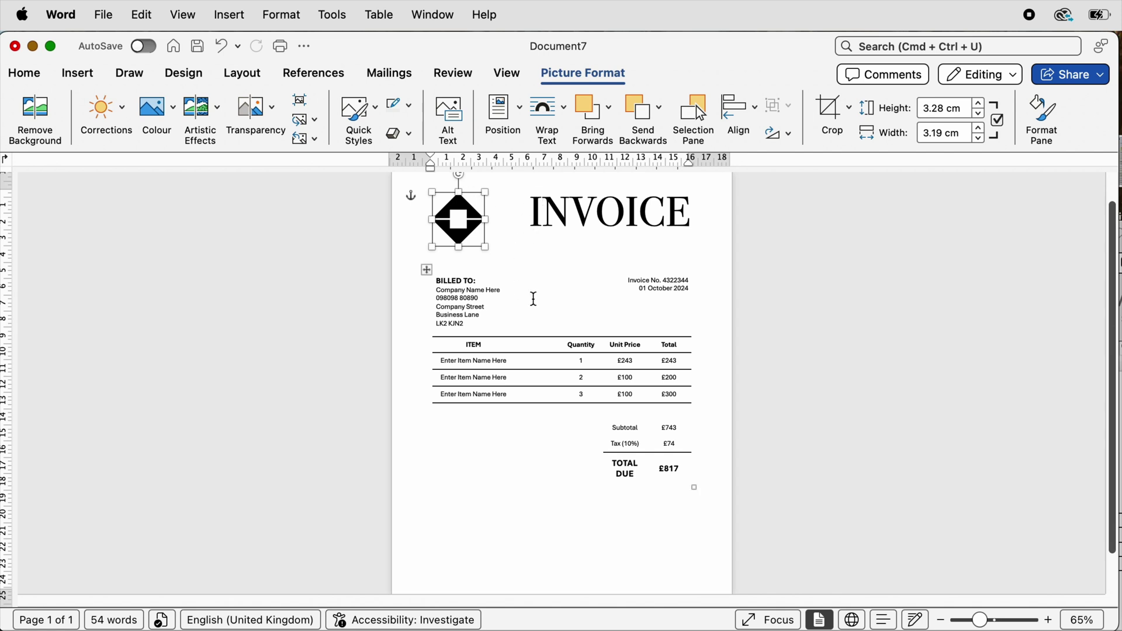
key(Down)
key(Down)
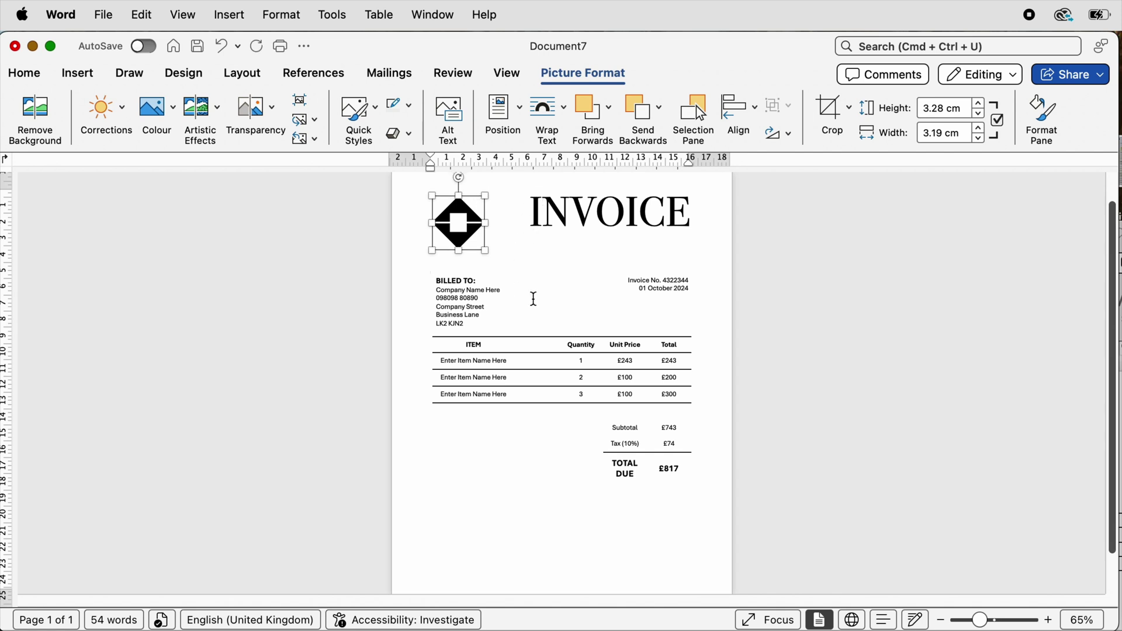
click(608, 289)
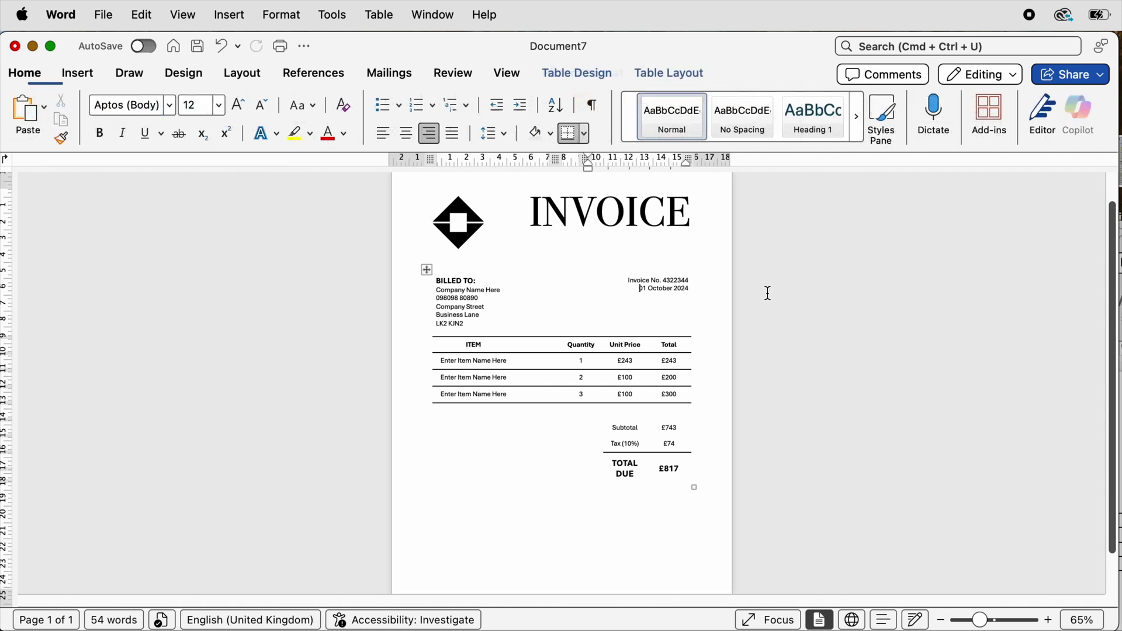
scroll(1075, 275, up, 2)
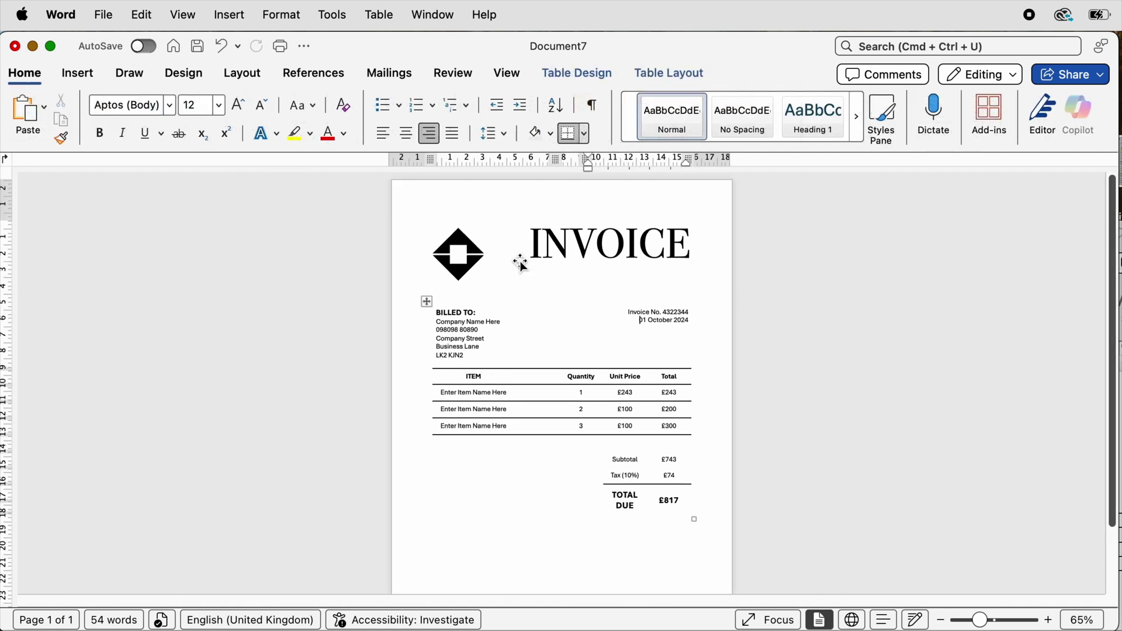
click(467, 257)
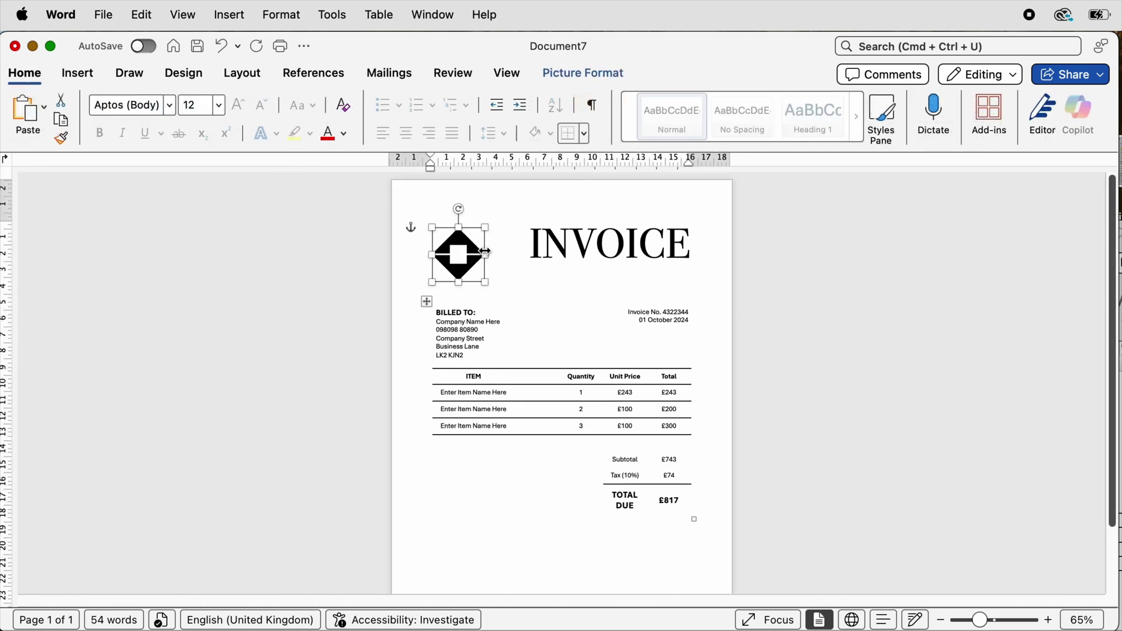
key(Up)
key(Up)
key(Up)
key(Up)
key(Up)
key(Up)
key(Up)
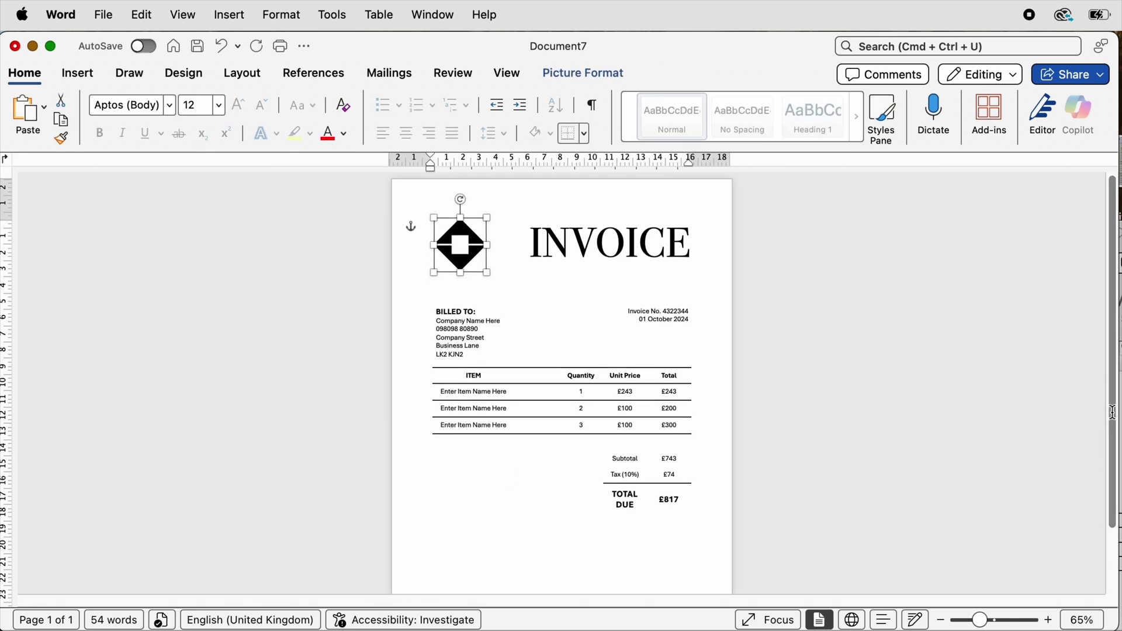
scroll(1111, 434, down, 2)
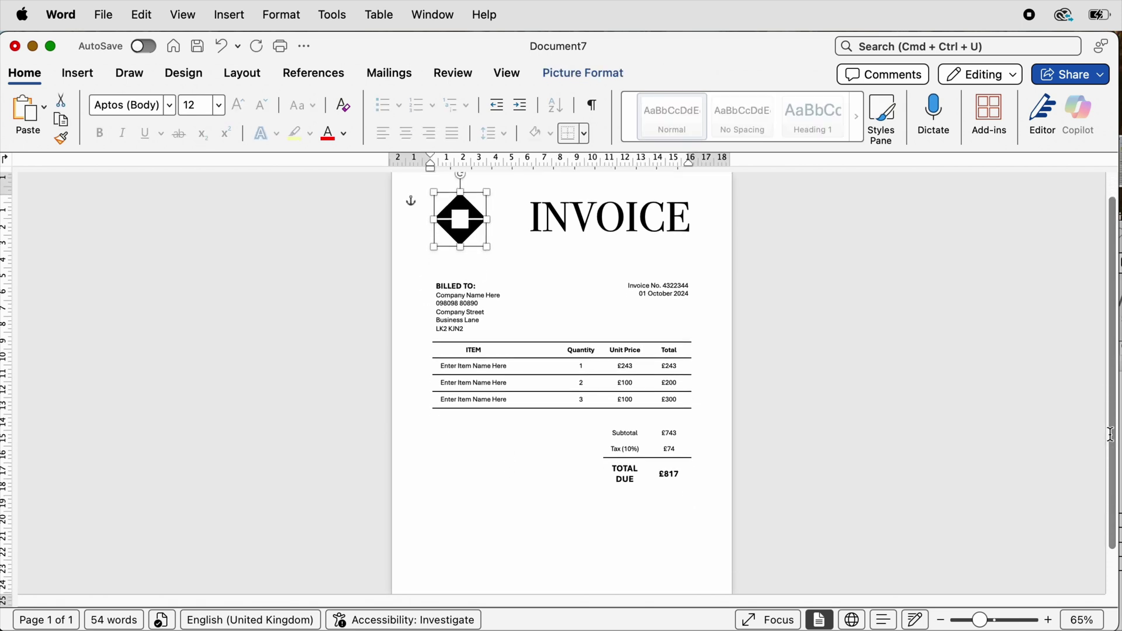
Copy the INVOICE box below the totals as 'Your Business Name' at 36 pt, then duplicate it beneath.
click(621, 216)
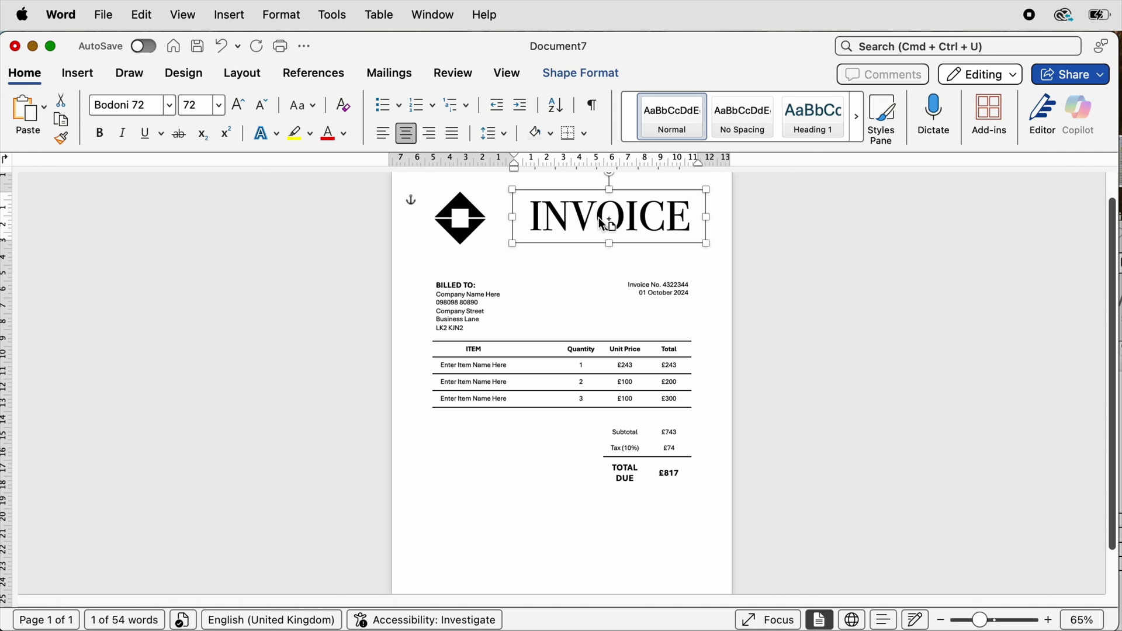
drag(605, 222, 515, 517)
scroll(1108, 550, down, 2)
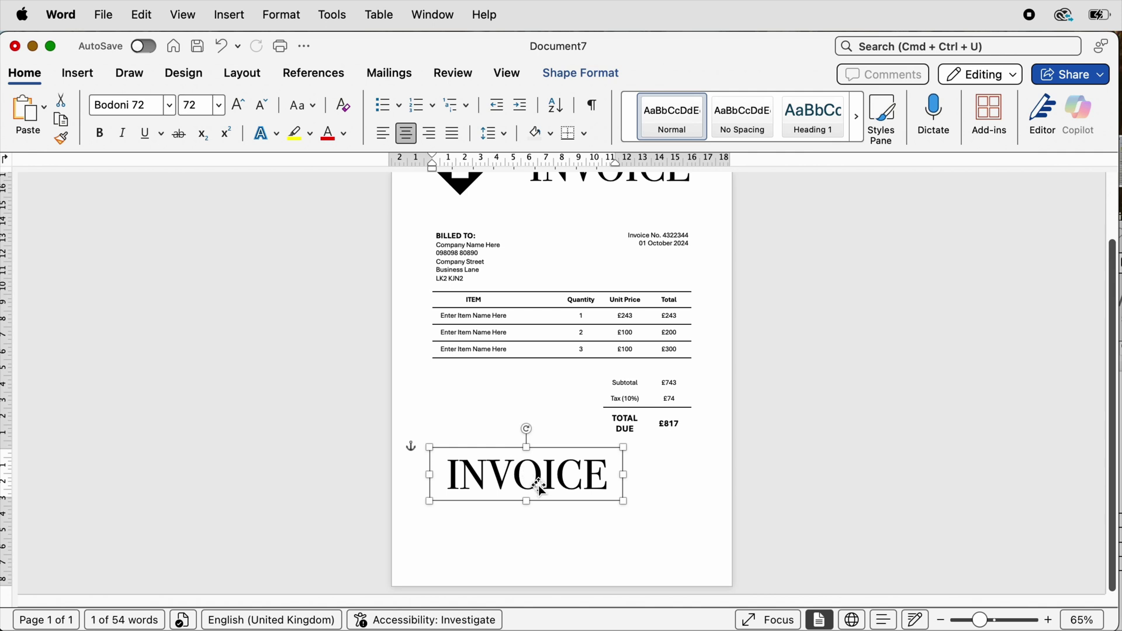
click(536, 481)
key(super+v)
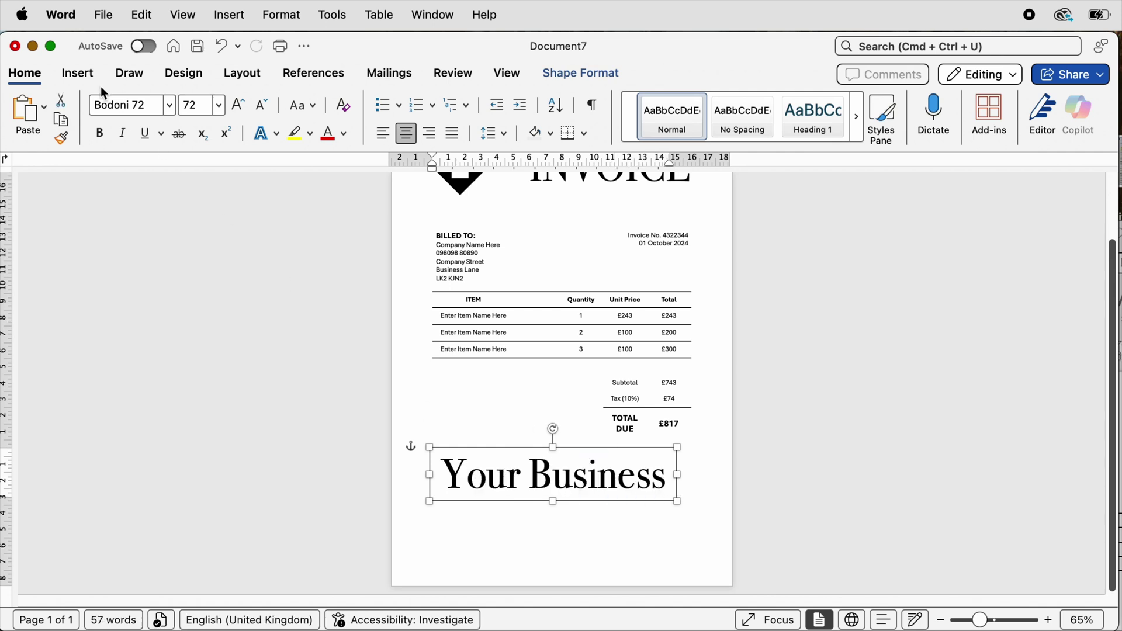
click(262, 107)
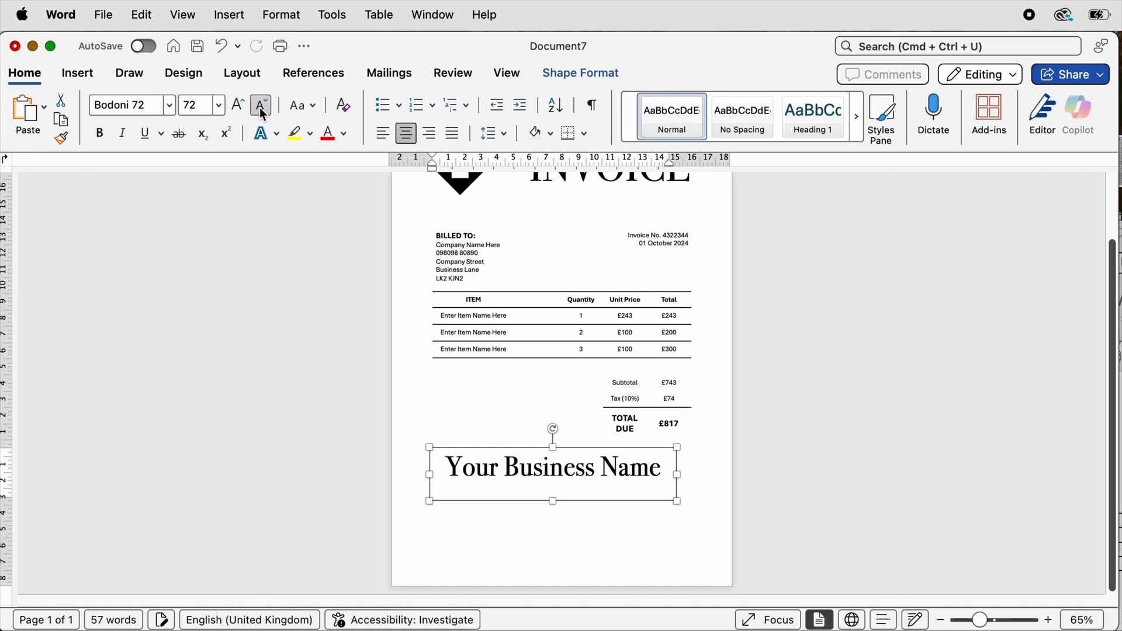
click(262, 106)
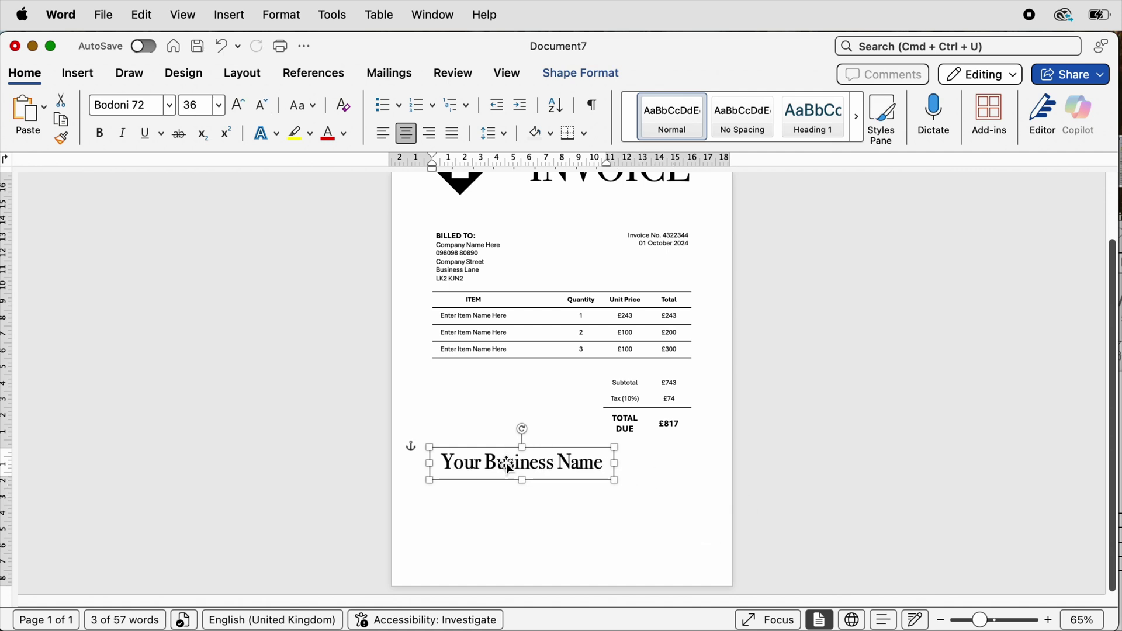
drag(499, 468, 616, 510)
click(528, 496)
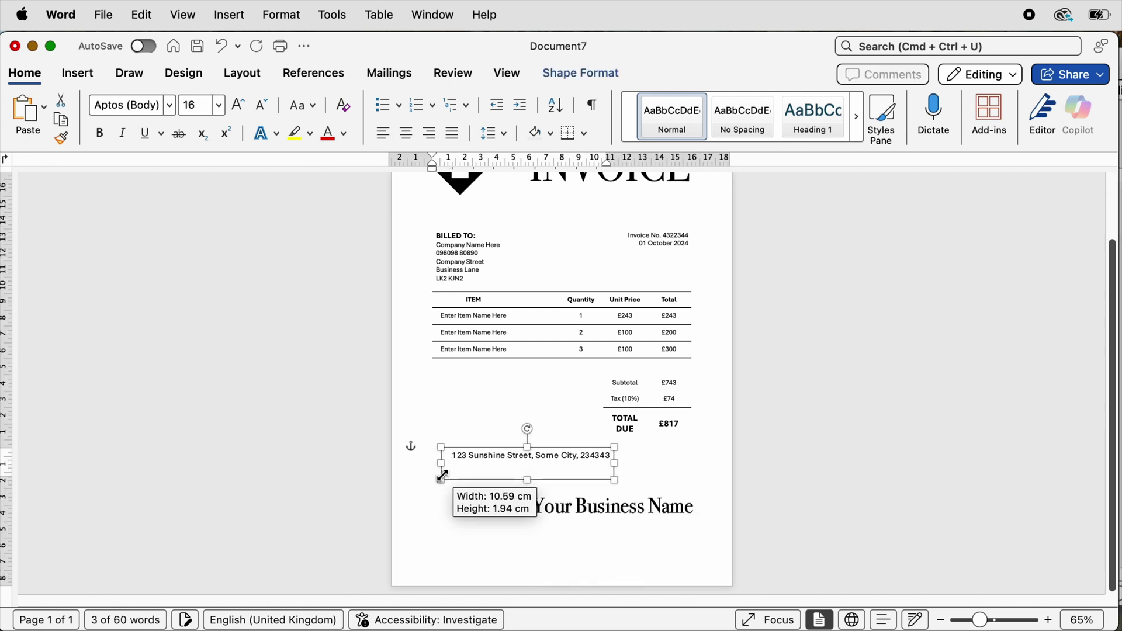
Shorten the address box and arrange the business name above the address line.
drag(443, 476, 443, 467)
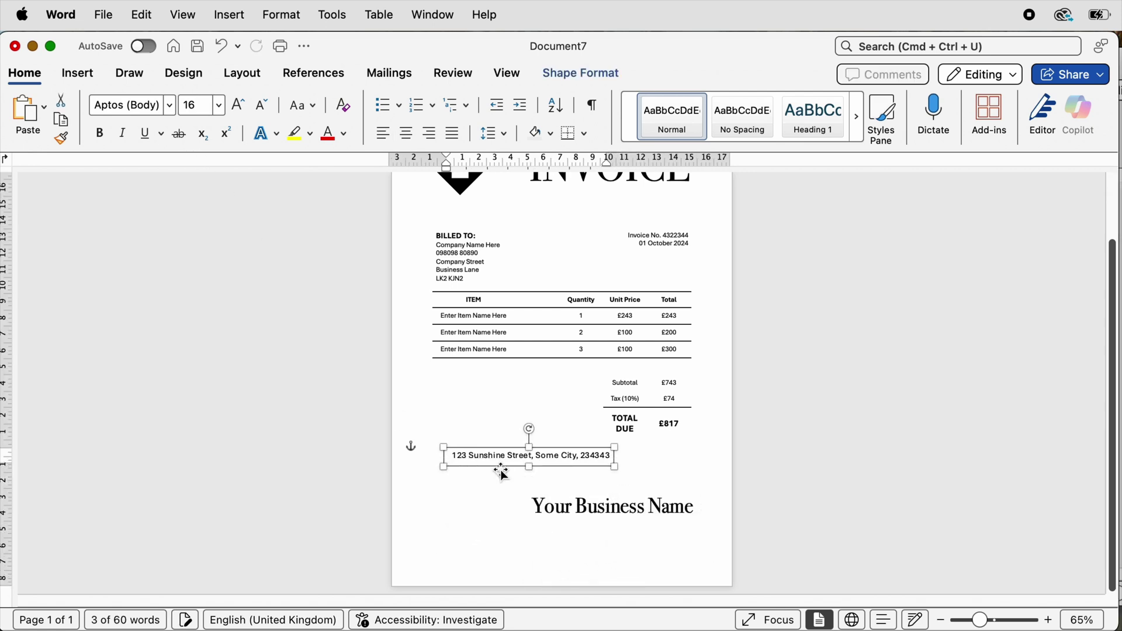
double_click(501, 457)
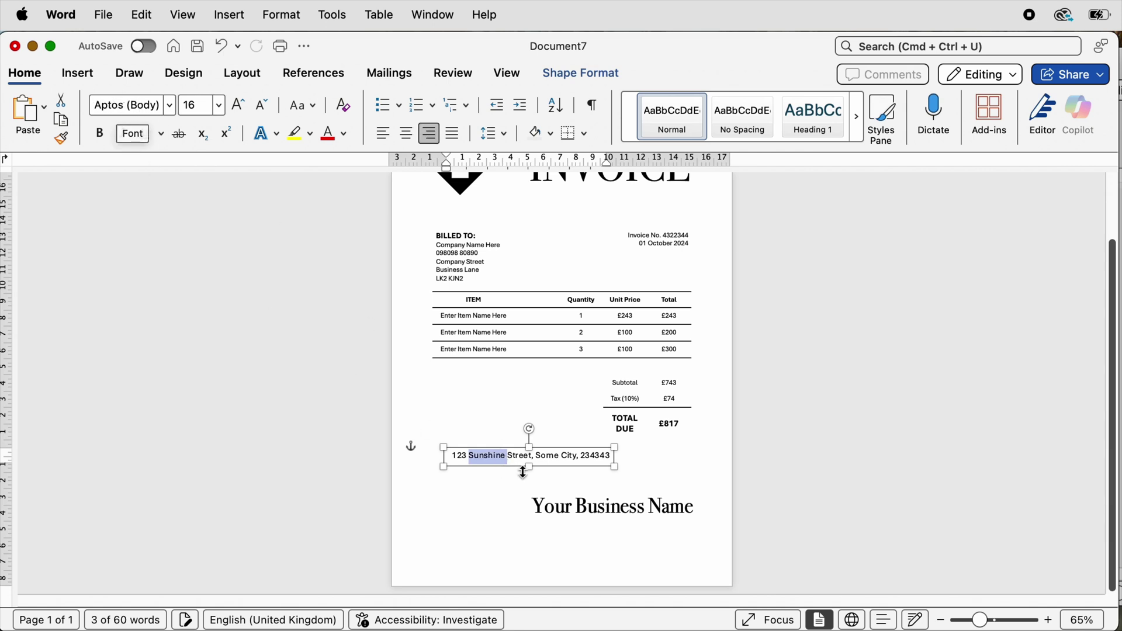
click(656, 507)
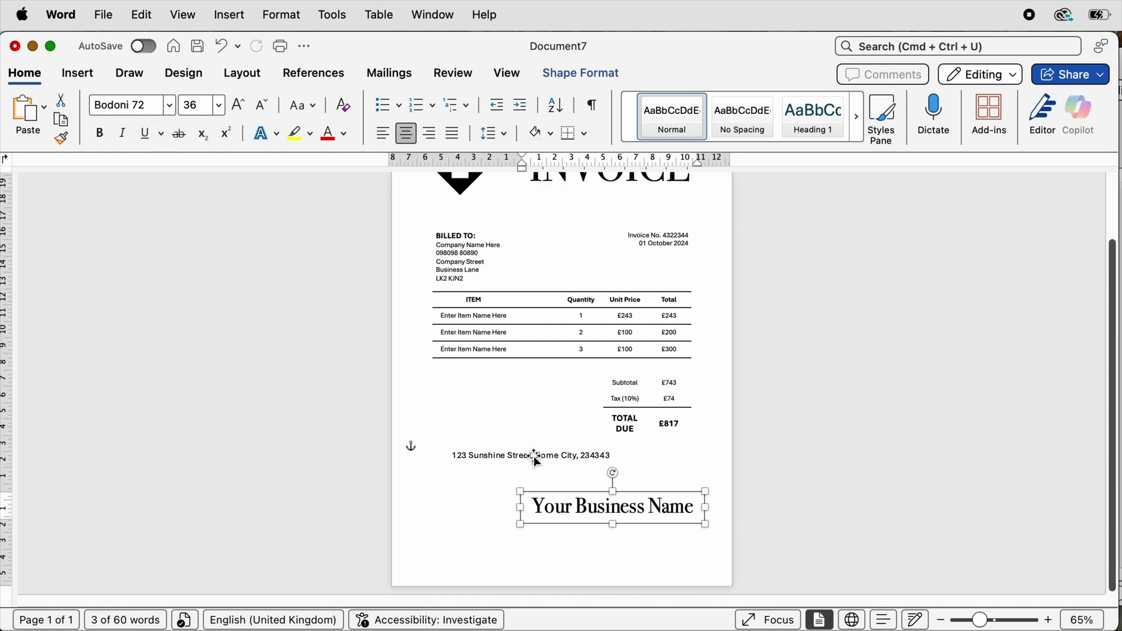
drag(535, 457, 640, 545)
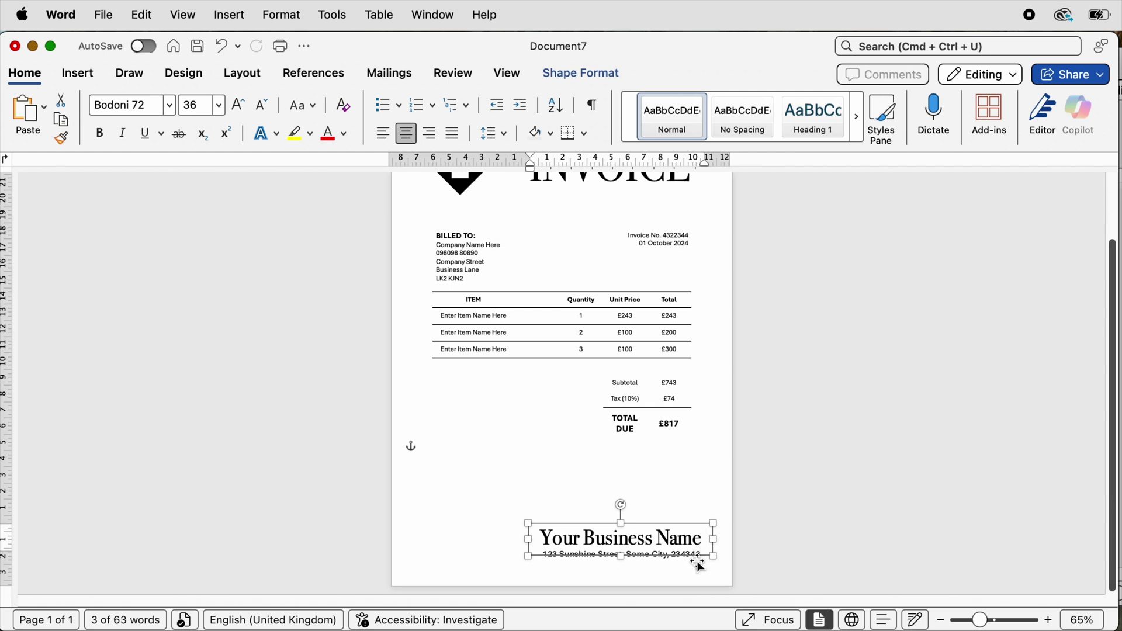
drag(669, 544, 668, 522)
Right-align the business name text and align both boxes on their right edges.
click(671, 556)
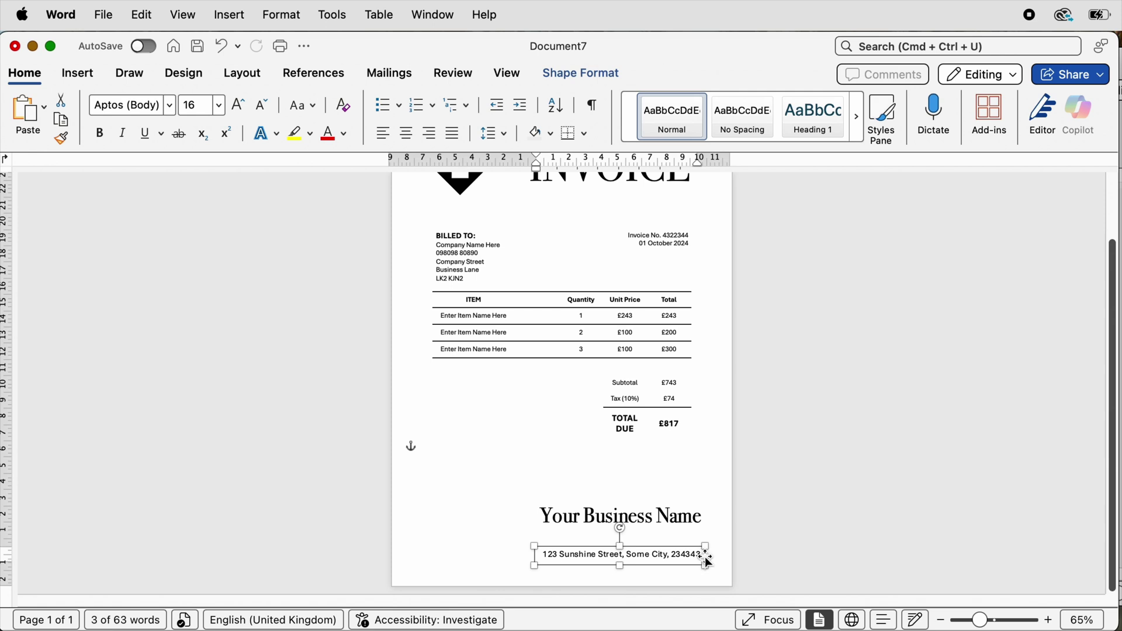
click(688, 520)
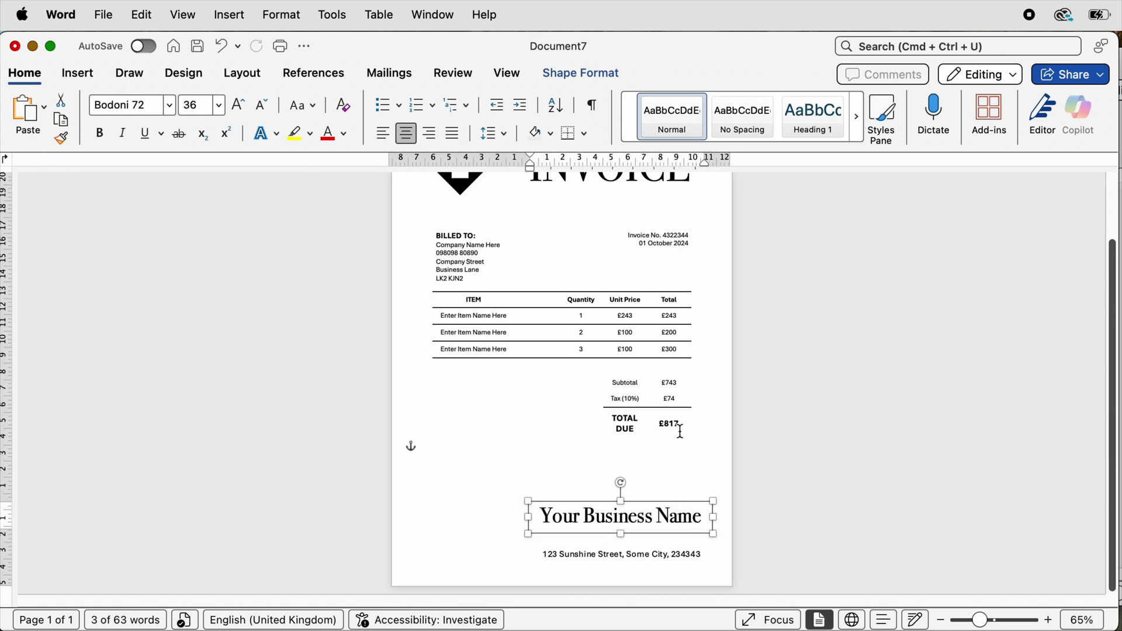
click(430, 135)
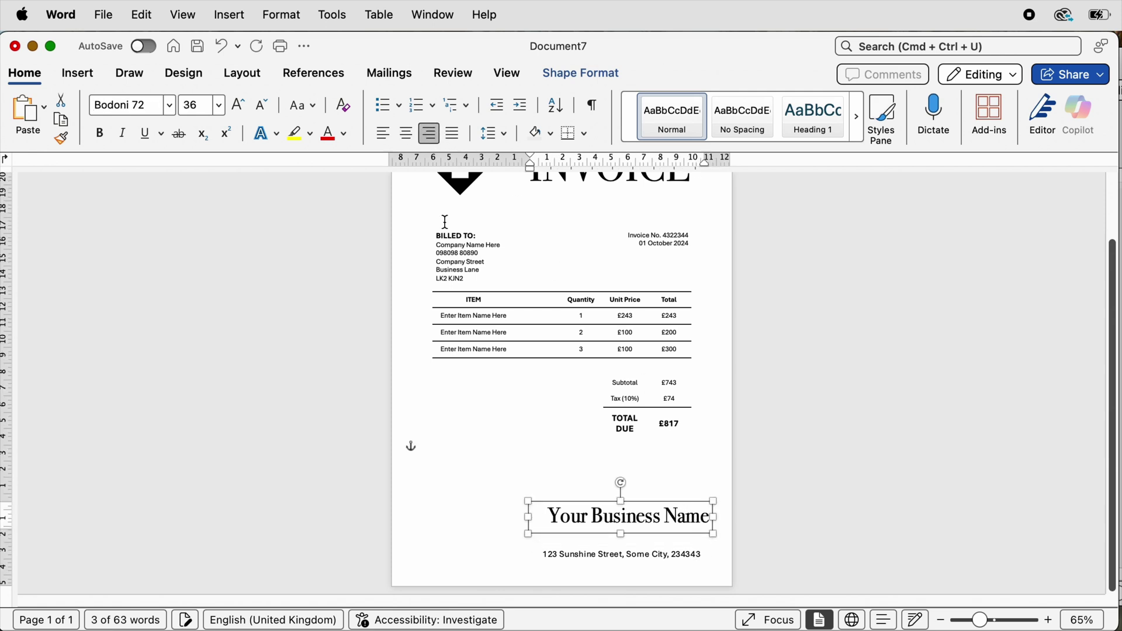
click(696, 563)
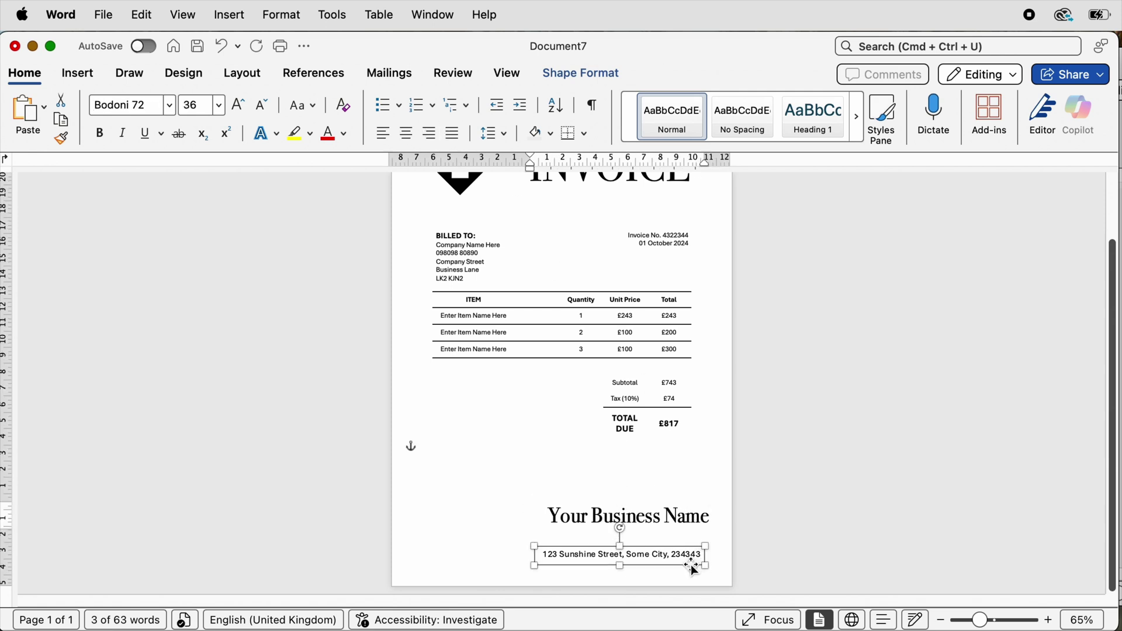
click(697, 522)
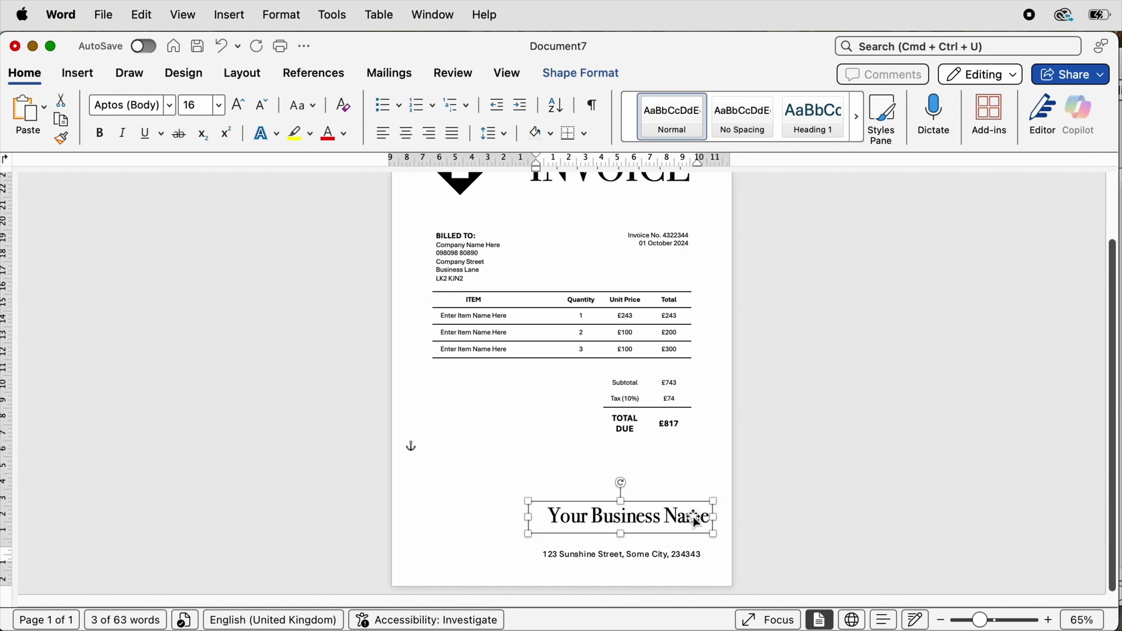
shift+click(681, 555)
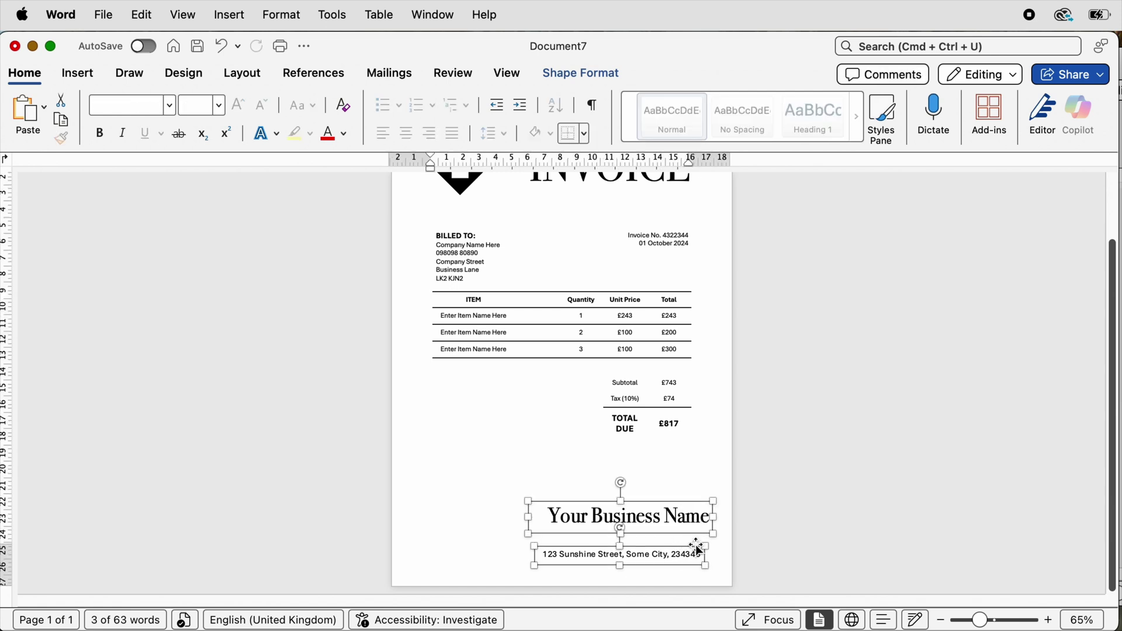
click(246, 74)
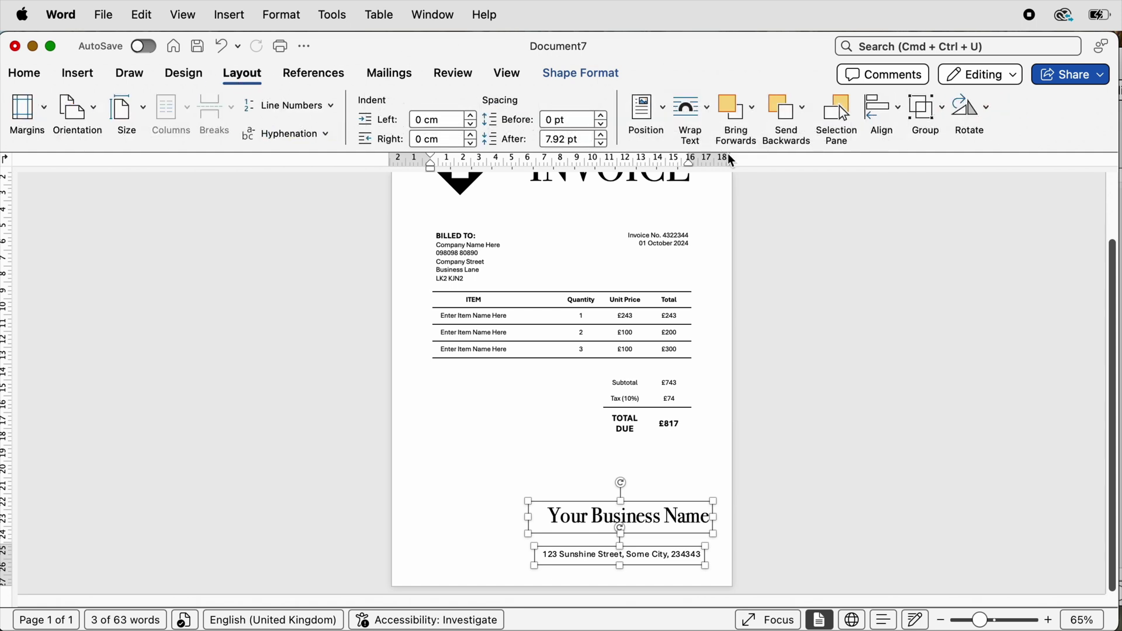
click(897, 111)
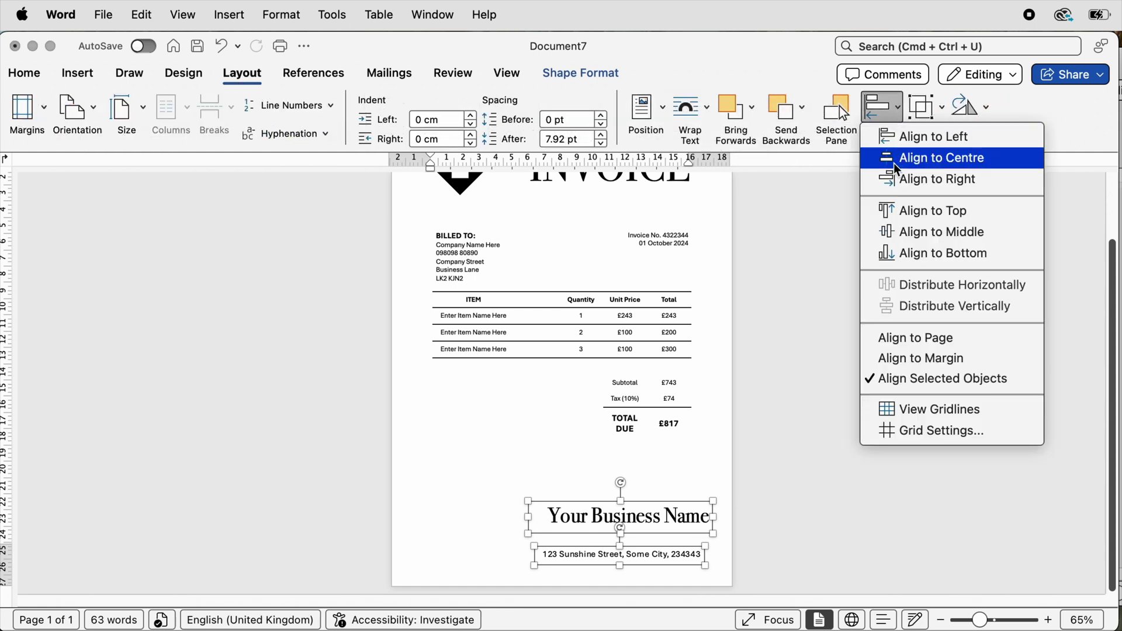
click(893, 178)
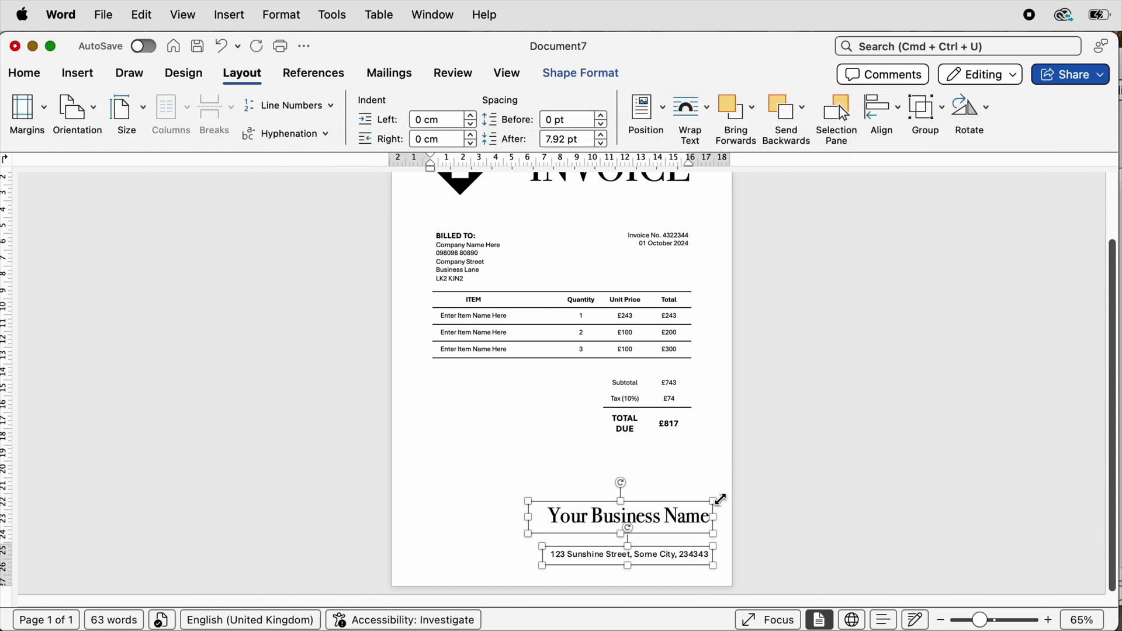
Nudge the business name box down so it sits directly above the address.
click(733, 542)
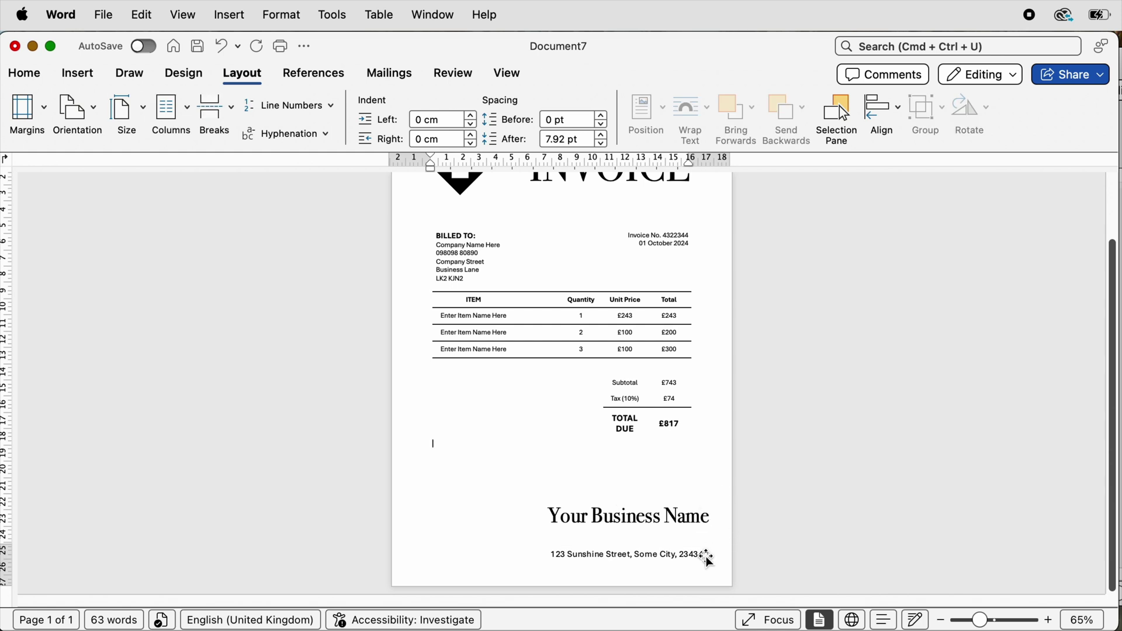
click(693, 522)
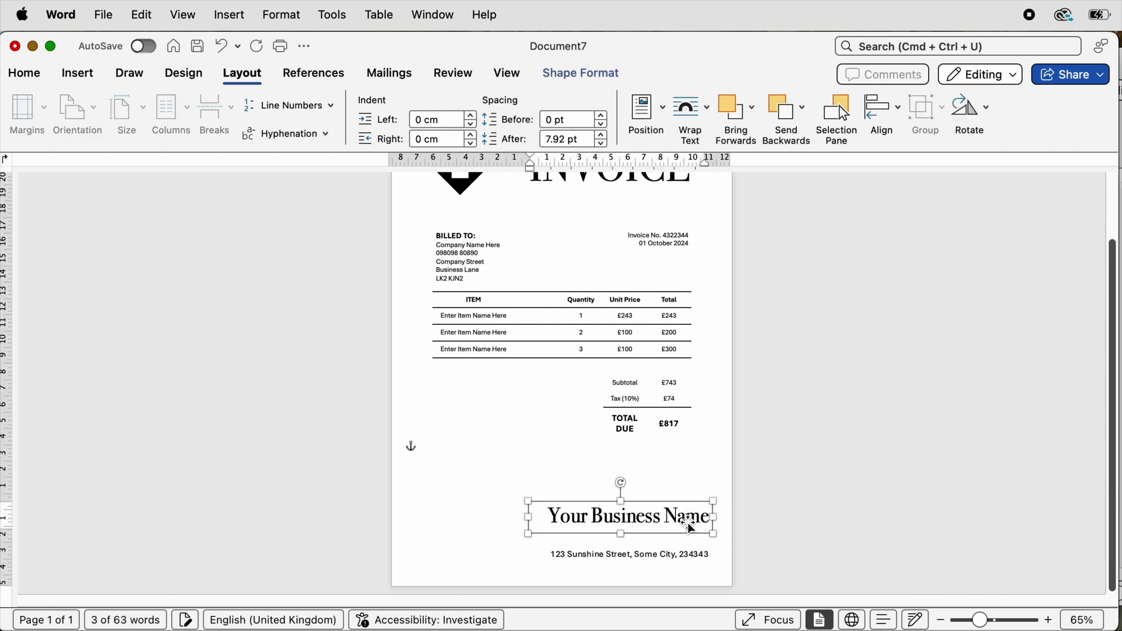
key(Down)
key(Down)
key(Down)
key(Down)
key(Down)
key(Down)
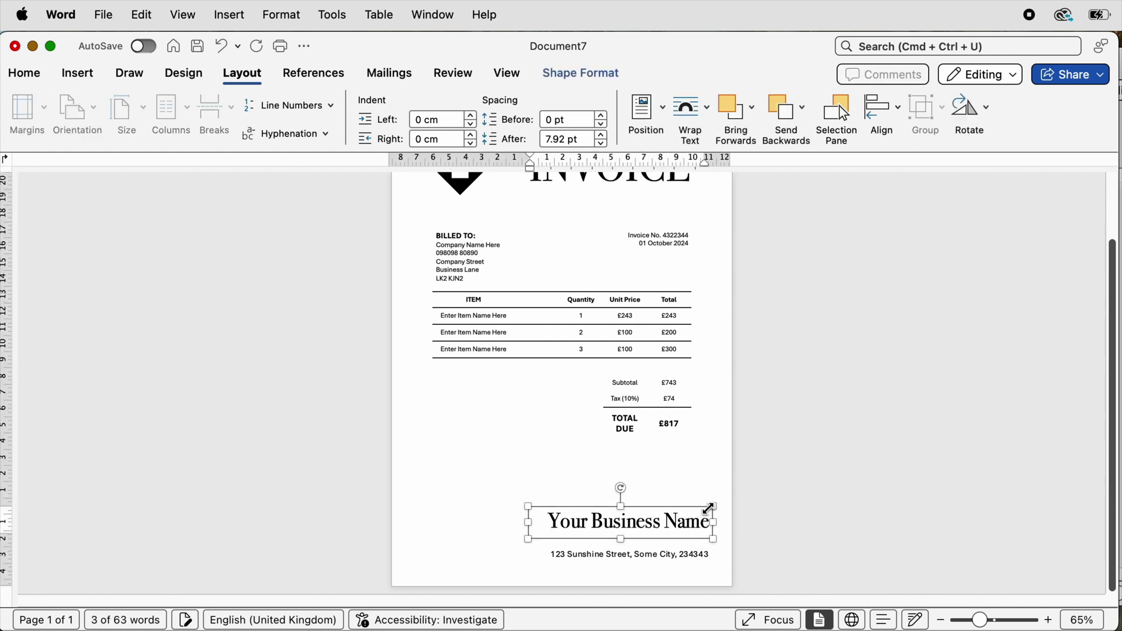
key(Down)
key(Down)
key(Down)
key(Down)
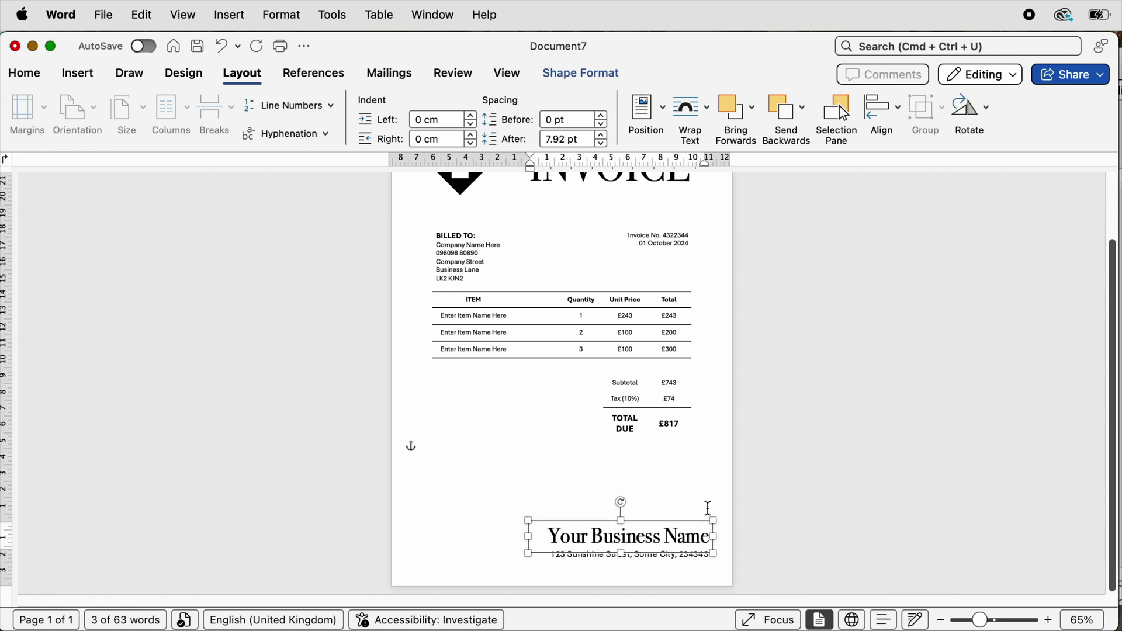
click(708, 509)
click(688, 560)
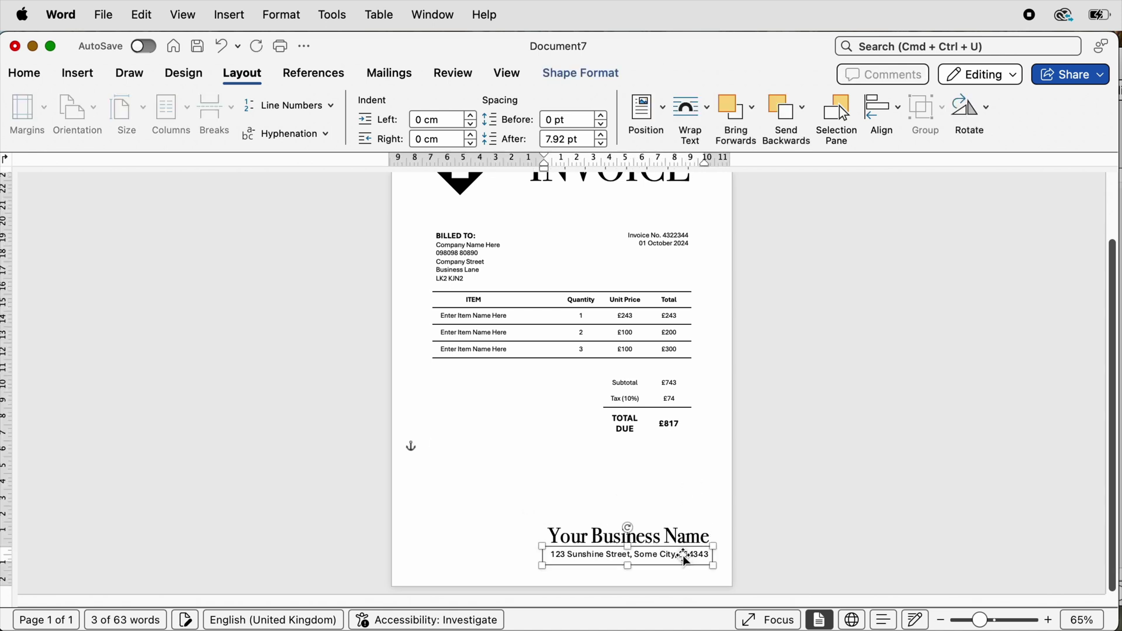
Create 'Thank you for your business!' and PAYMENT INFORMATION boxes from copies of the address box.
drag(674, 564, 552, 470)
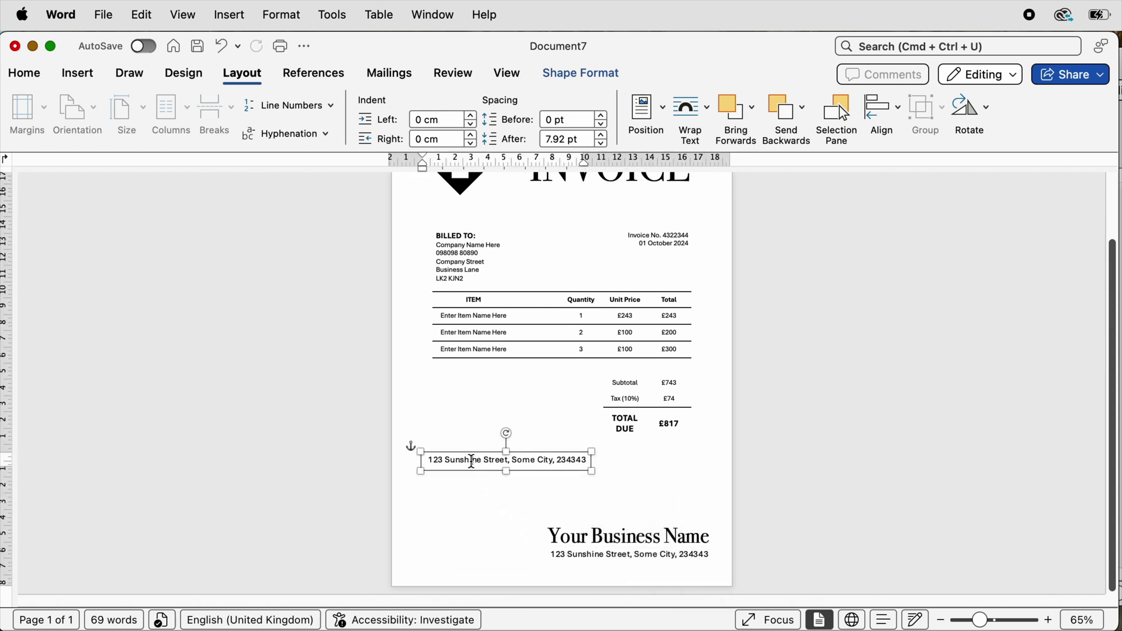
triple_click(471, 461)
text(Thank you for your business!)
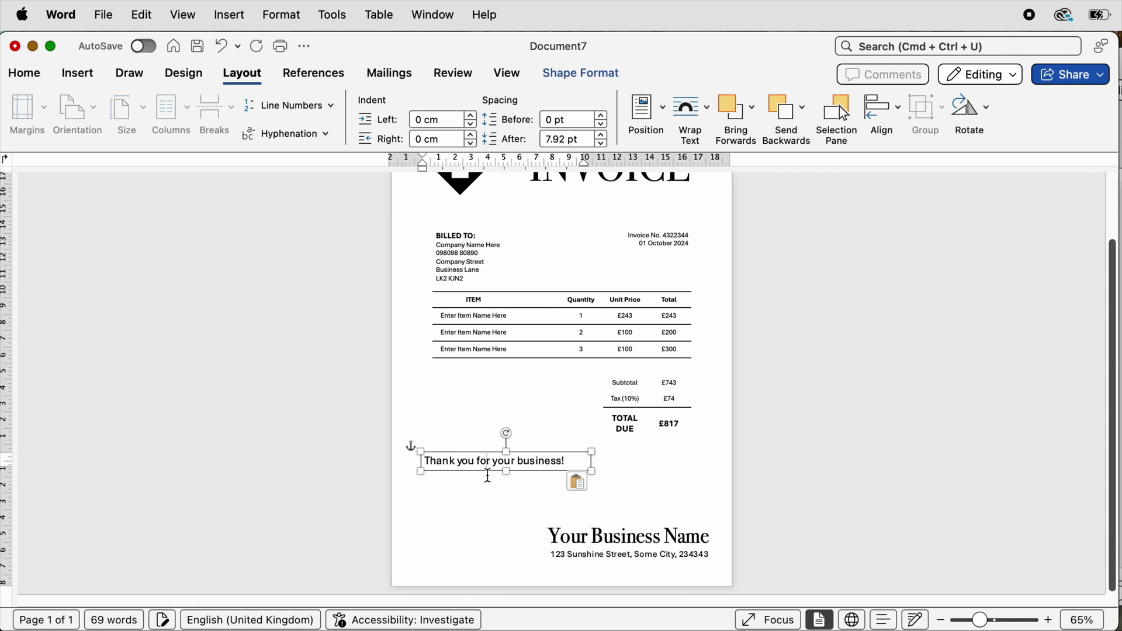
drag(496, 462, 500, 495)
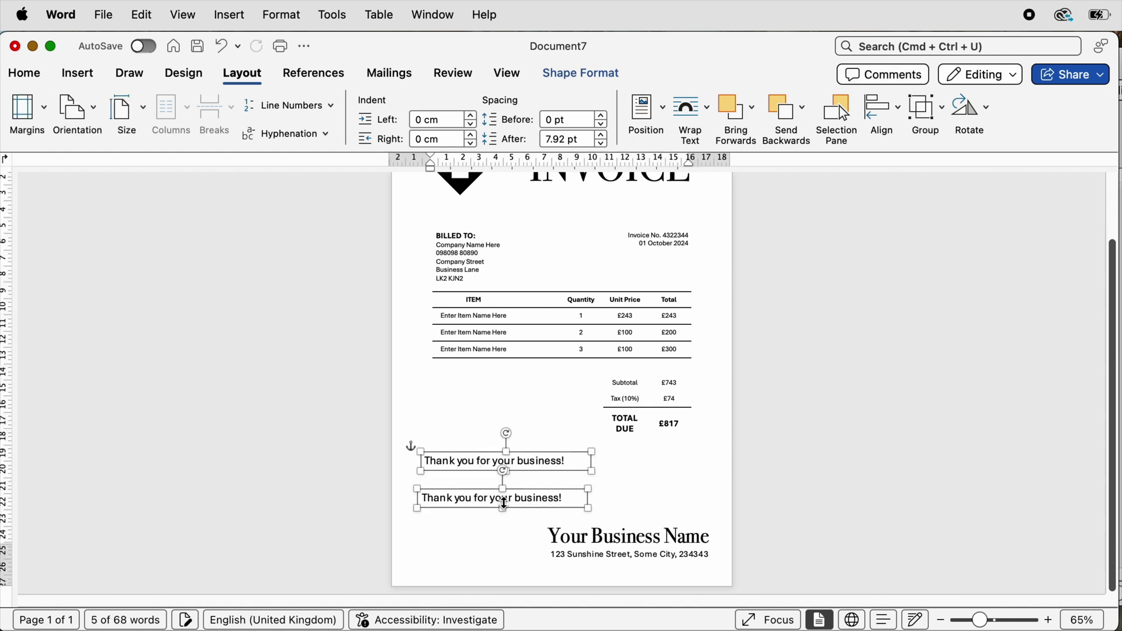
triple_click(500, 496)
text(PAYMENT INFORMATION)
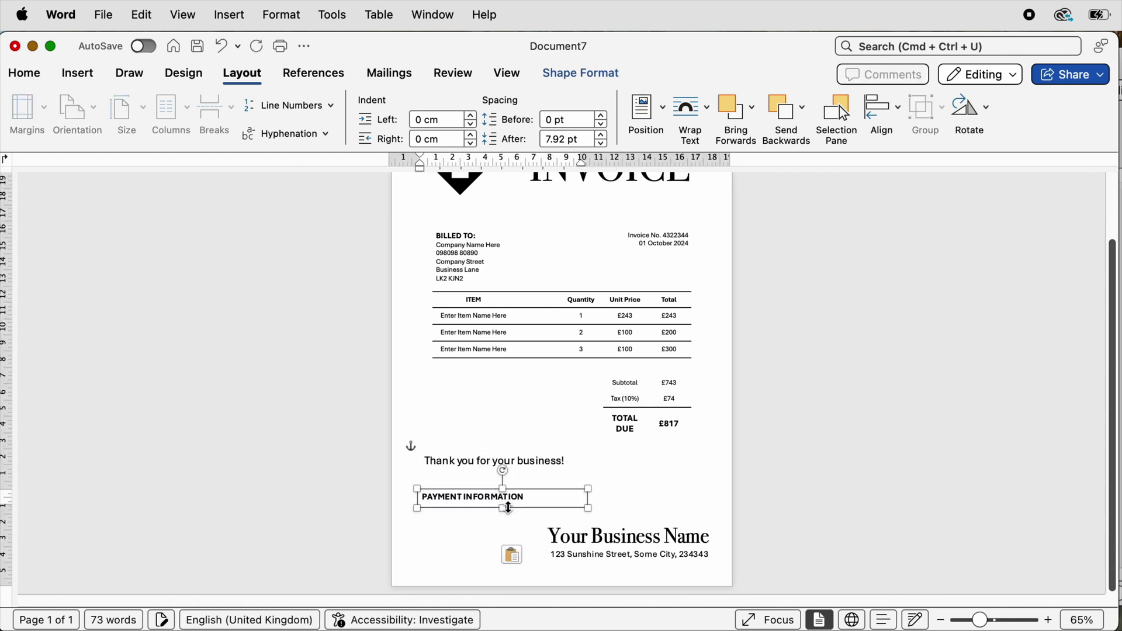
Resize the payment box, place it under the thank-you line, and left-align both boxes.
drag(508, 508, 503, 560)
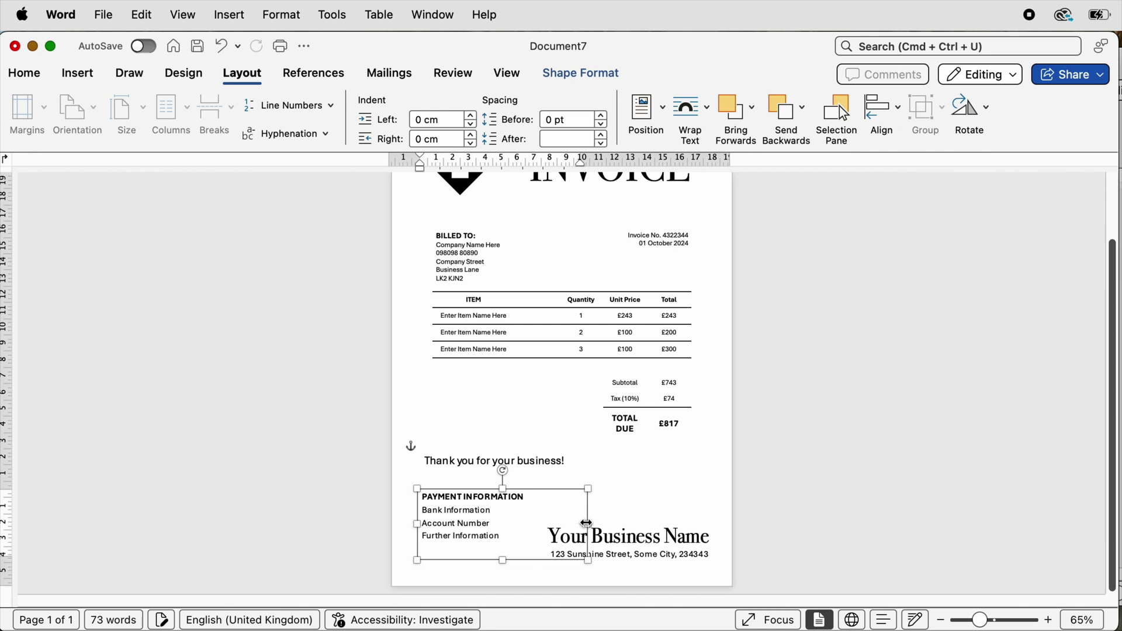
drag(586, 523, 537, 524)
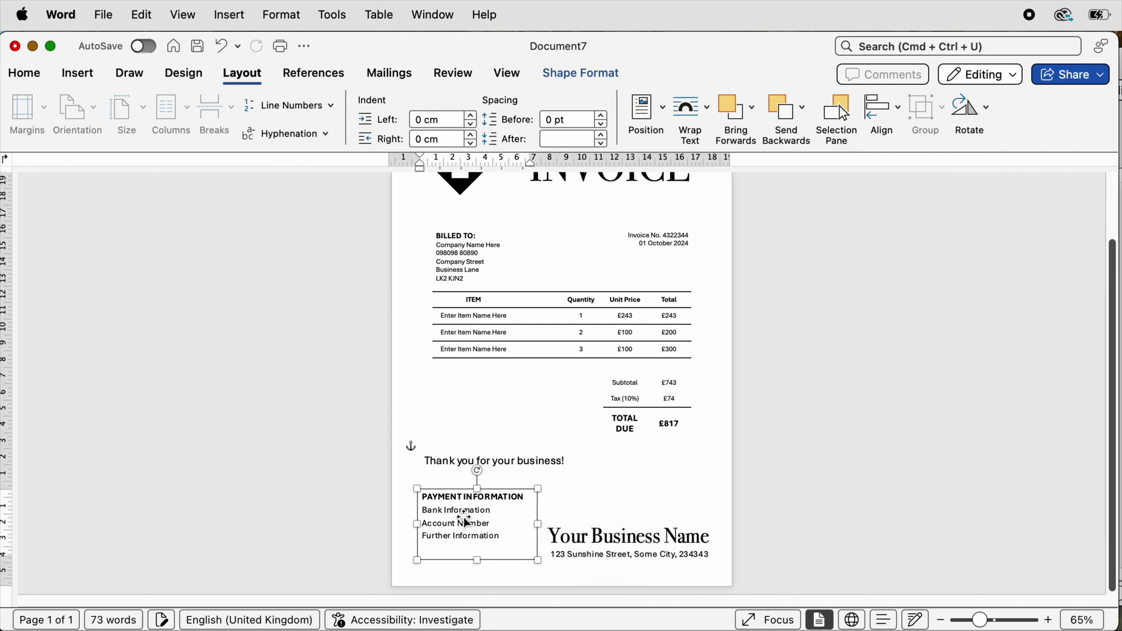
drag(465, 519, 472, 504)
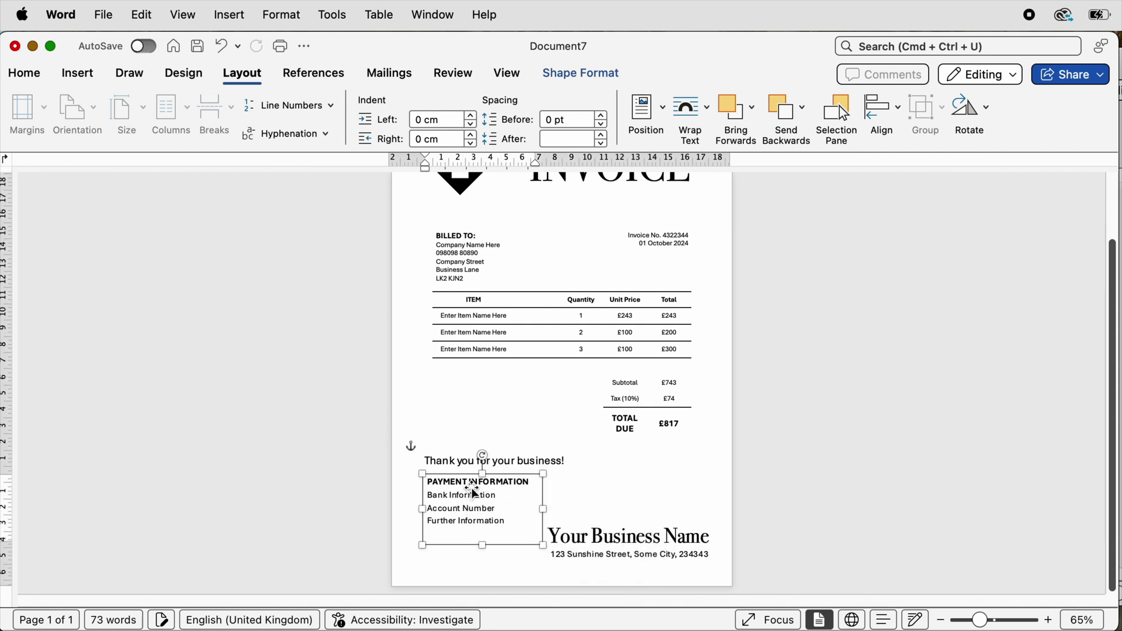
shift+click(451, 462)
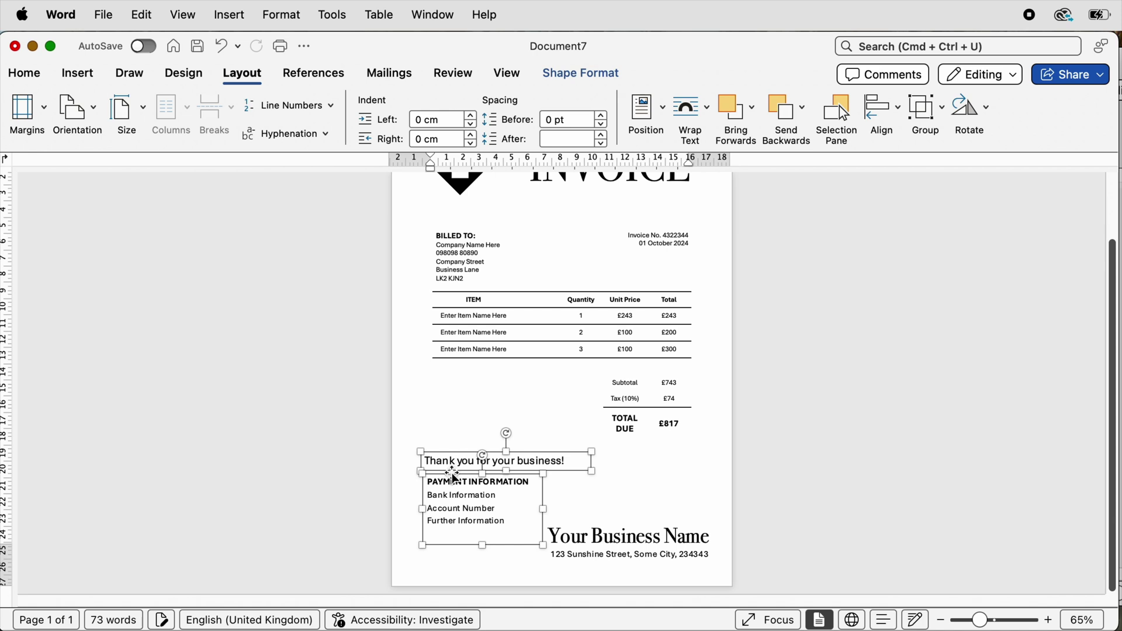
click(897, 109)
click(901, 136)
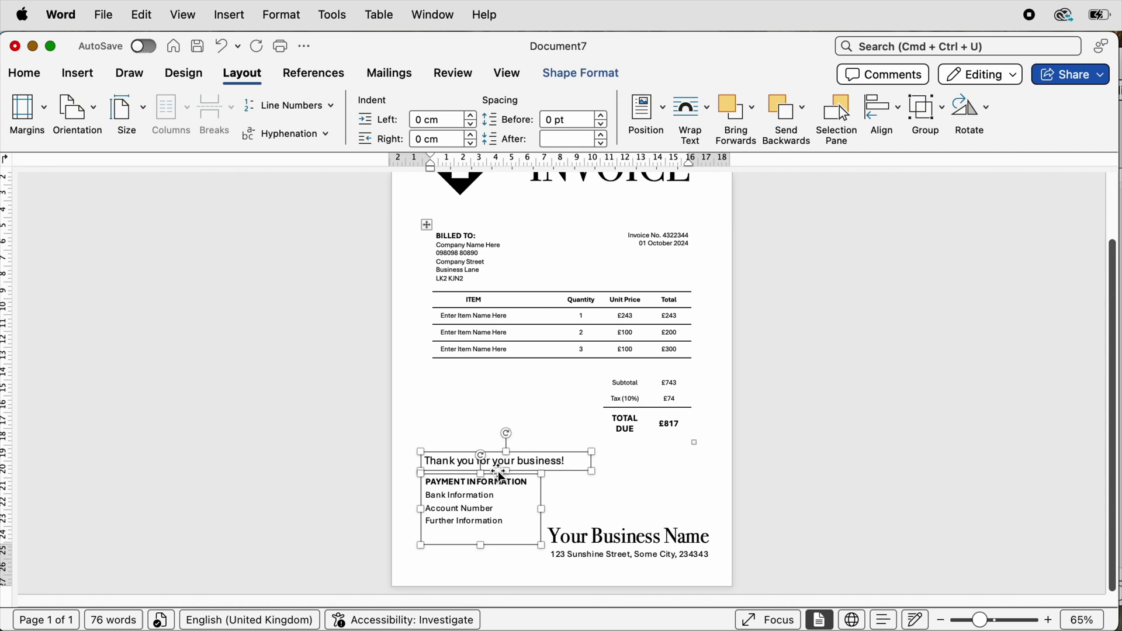
Group the thank-you and payment boxes and move the group below the totals.
click(940, 107)
click(931, 146)
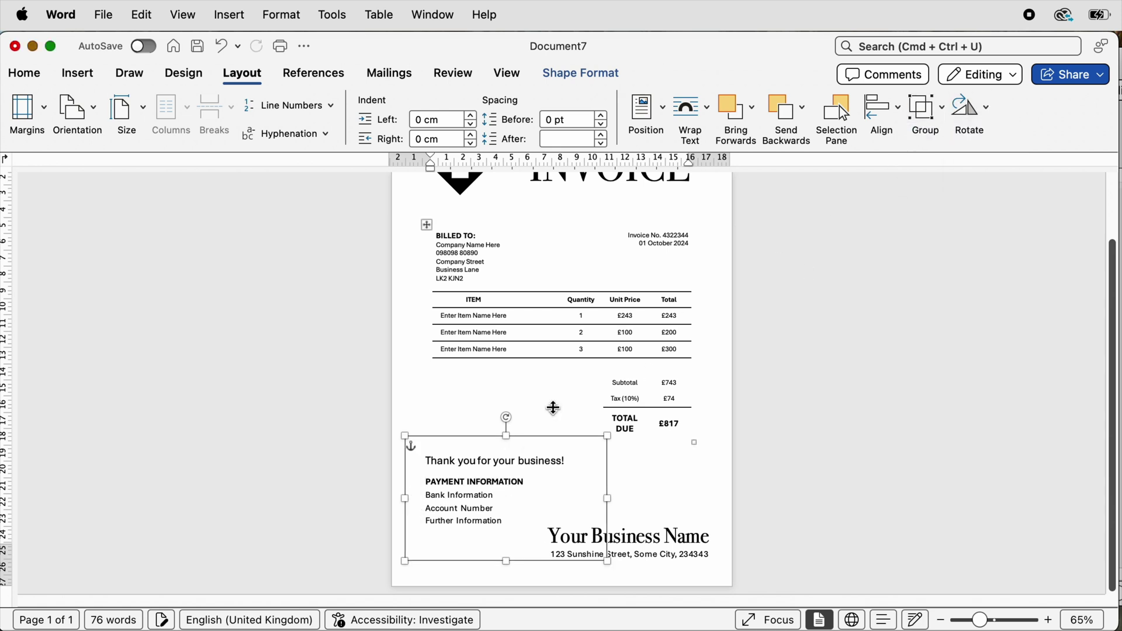
drag(489, 512, 494, 413)
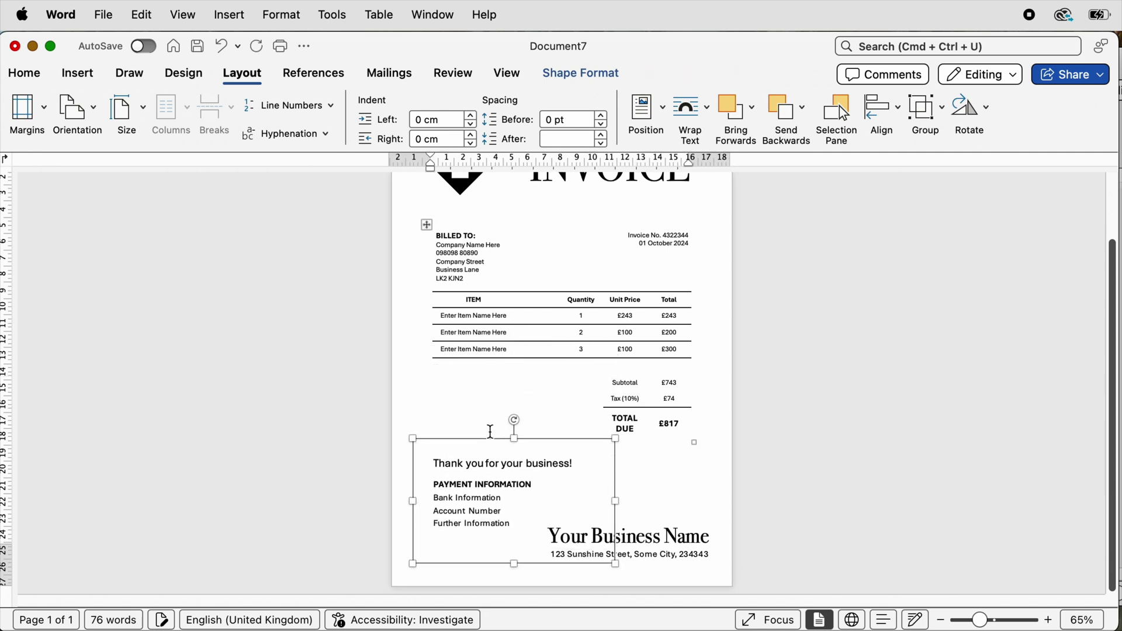
Group the business name and address boxes into one footer block.
click(687, 537)
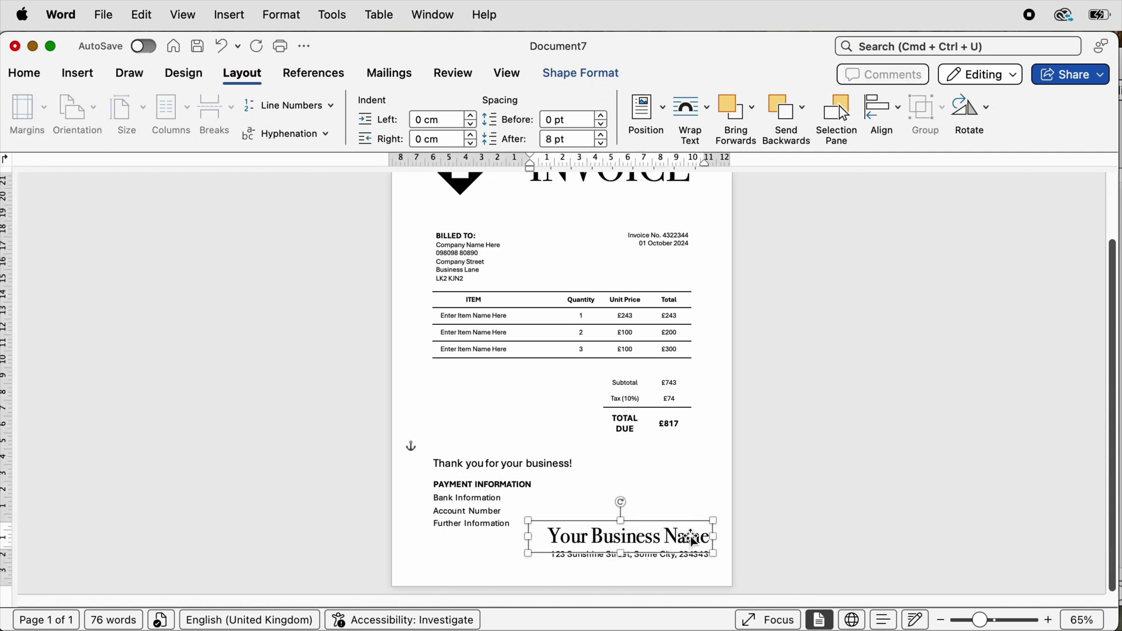
click(672, 554)
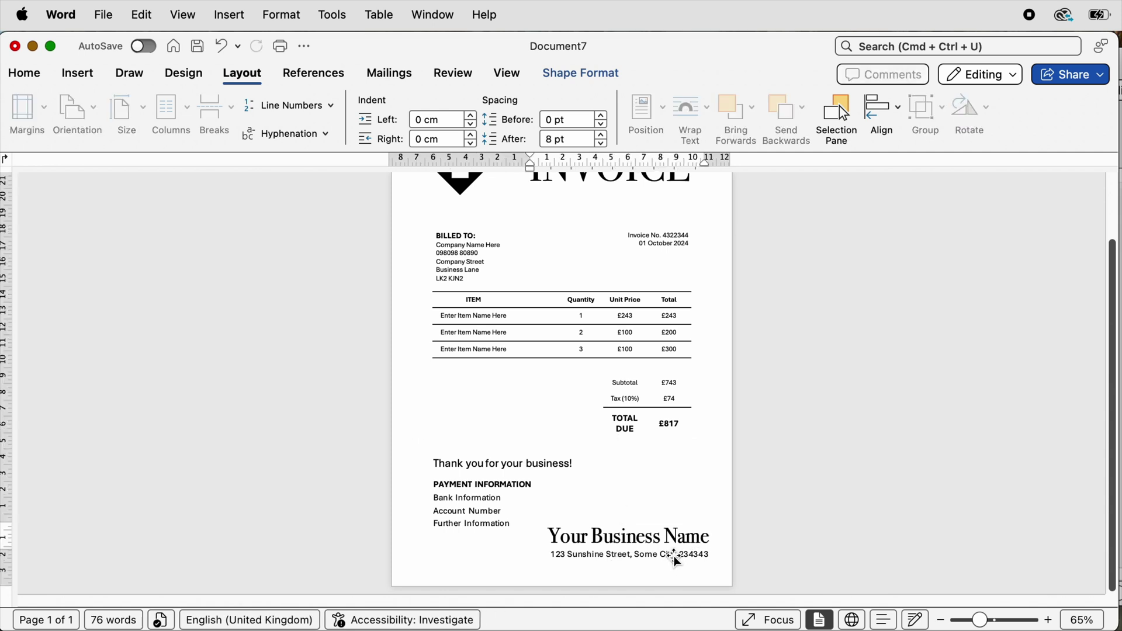
shift+click(672, 553)
click(927, 111)
click(938, 130)
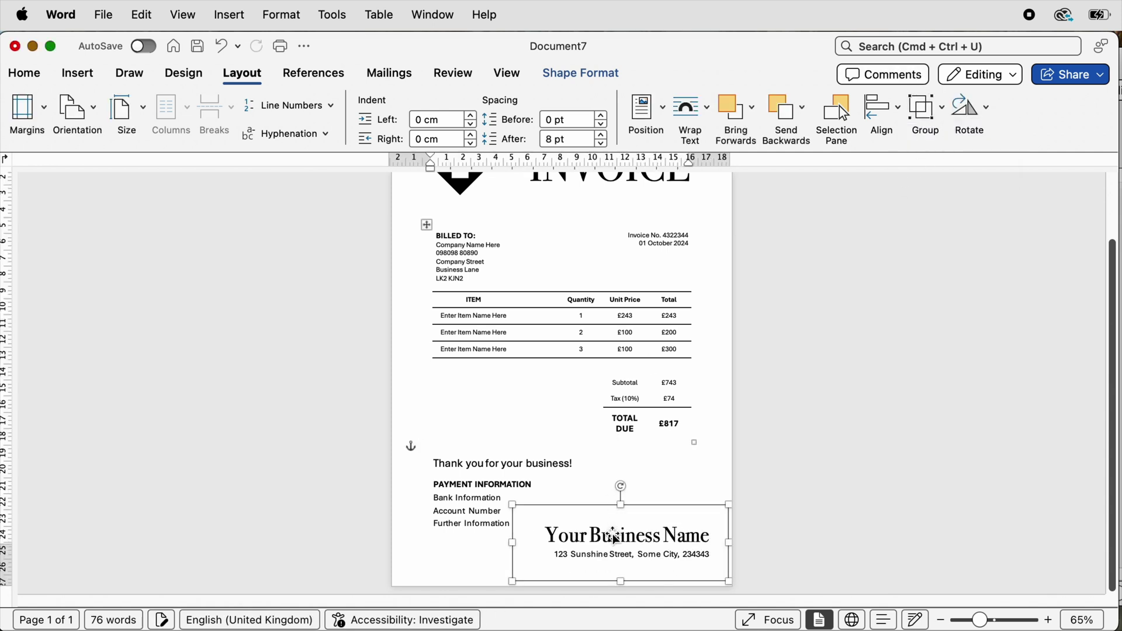
click(647, 468)
drag(985, 621, 975, 623)
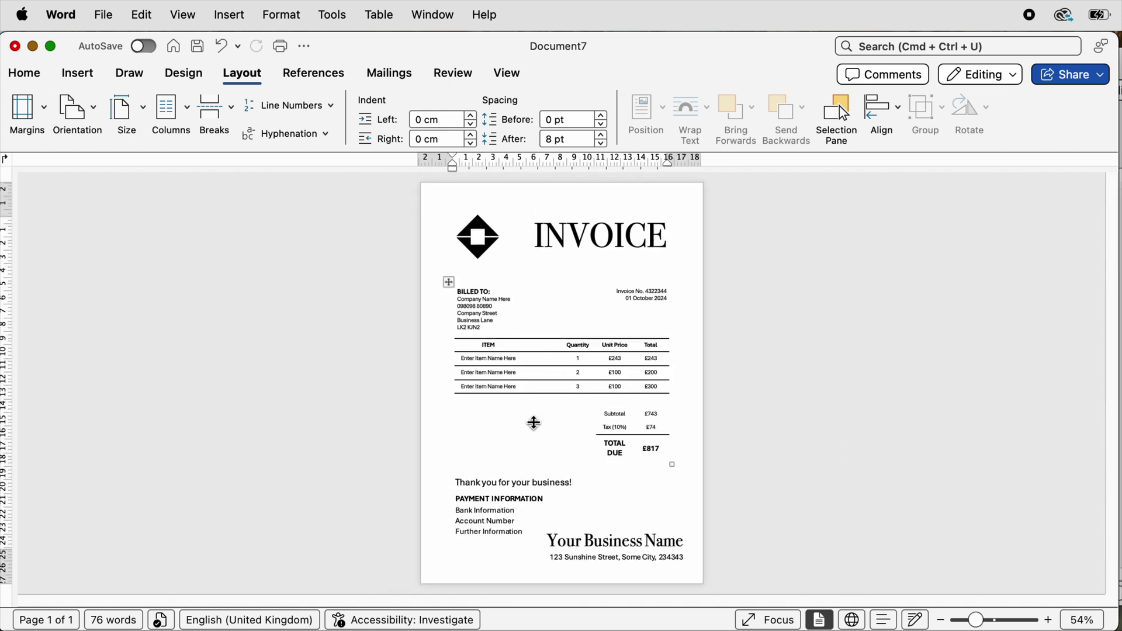
Move the thank-you and payment block up under the totals, nudge the footer left, and remove the empty line above the table.
click(487, 497)
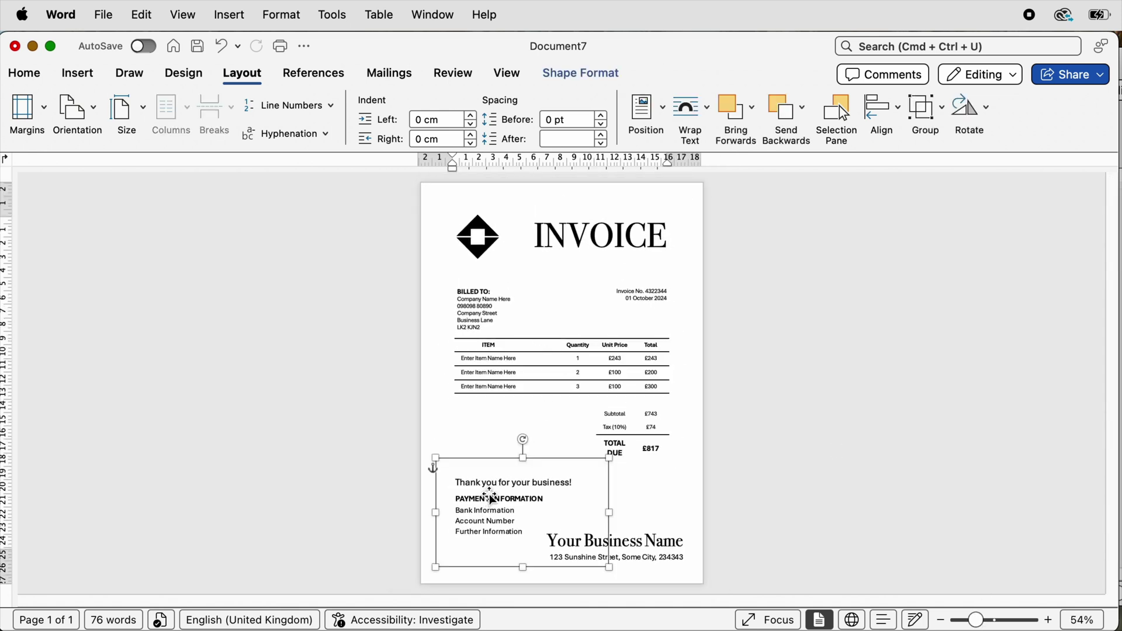
drag(491, 498, 636, 554)
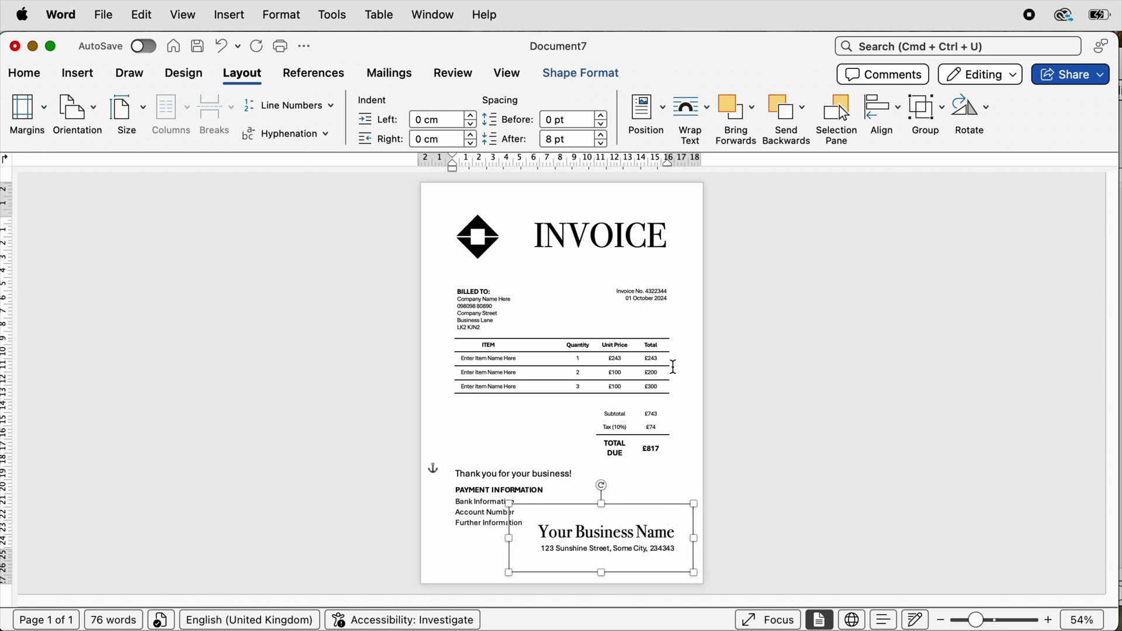
key(Left)
key(Left)
key(Left)
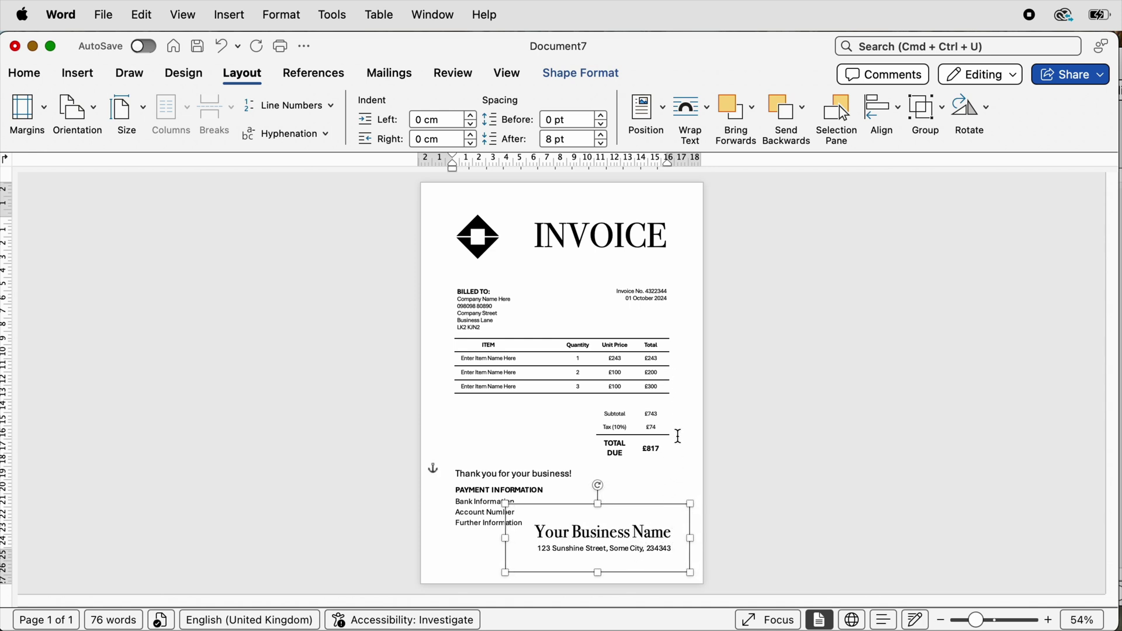
click(513, 501)
key(Down)
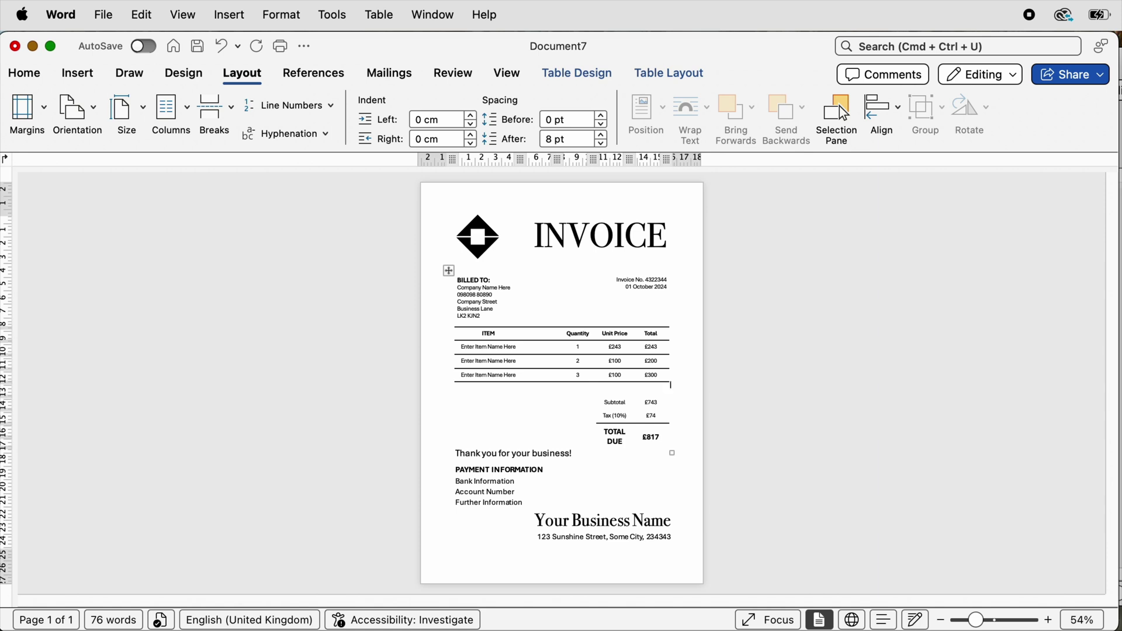
Save as Word template 'Invoice' (.dotx) in the Templates folder, then check it in the new-document gallery.
click(103, 15)
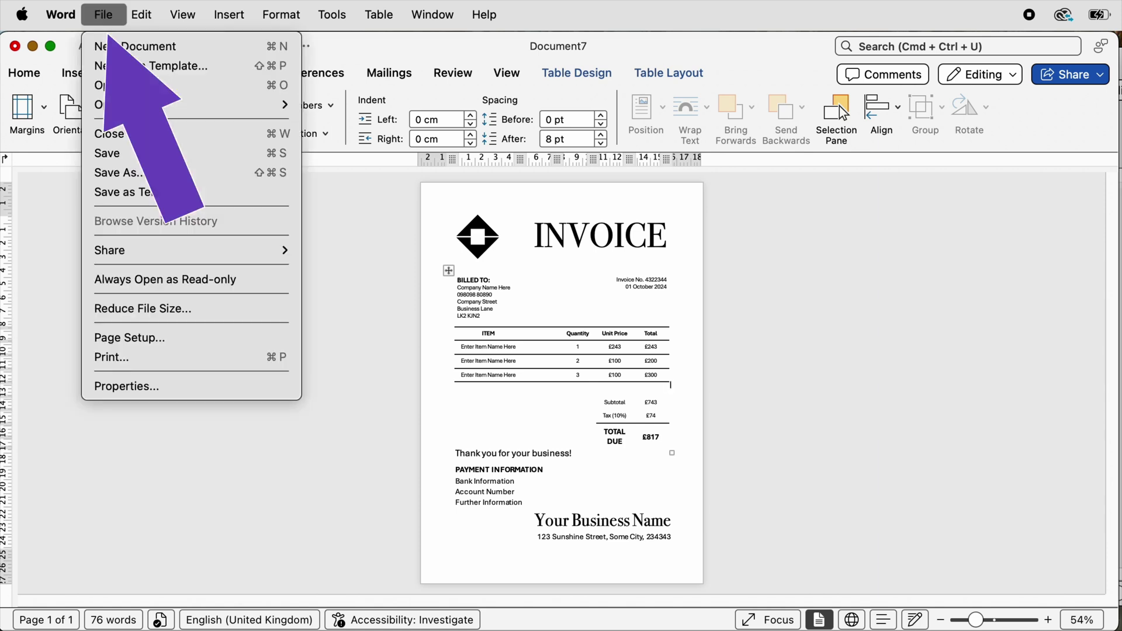
click(237, 191)
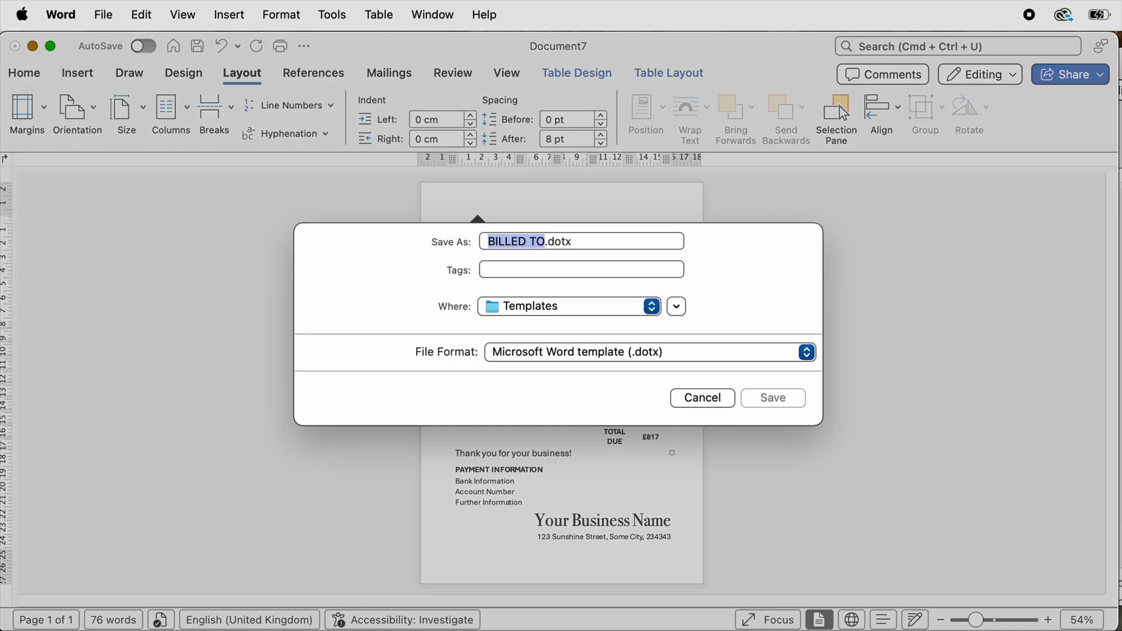
key(BackSpace)
key(Caps_Lock)
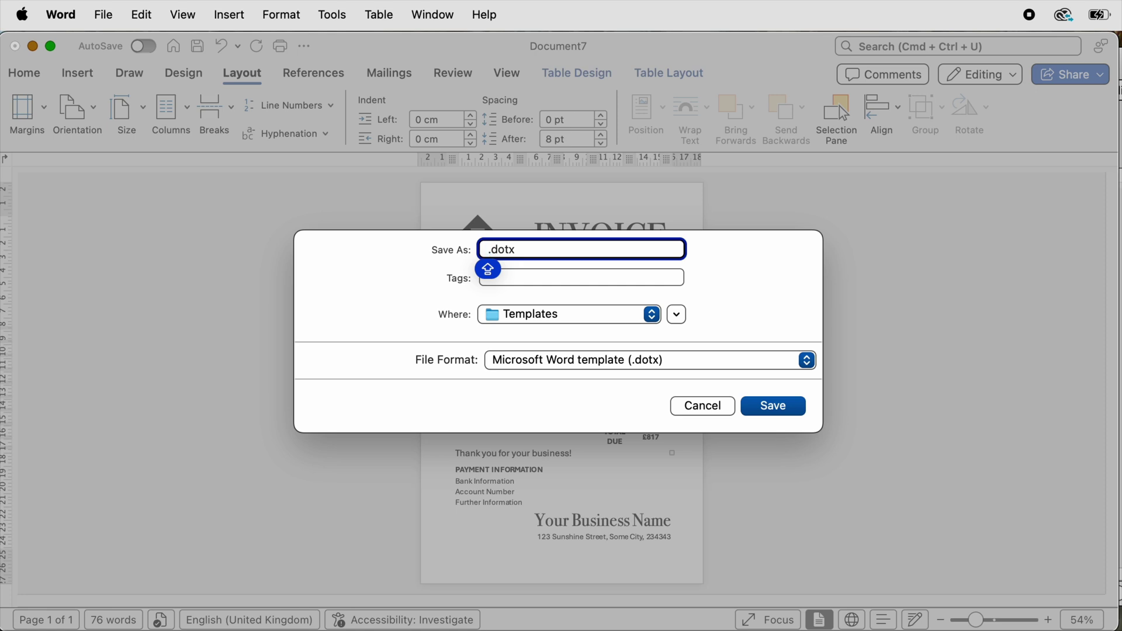
text(Invoice)
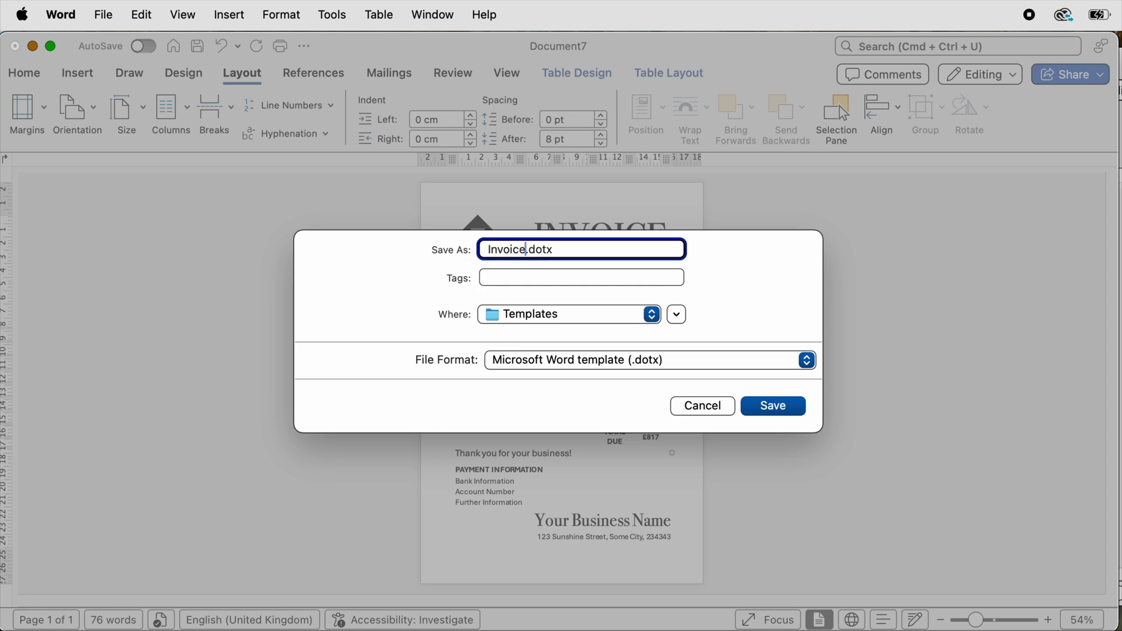
click(569, 314)
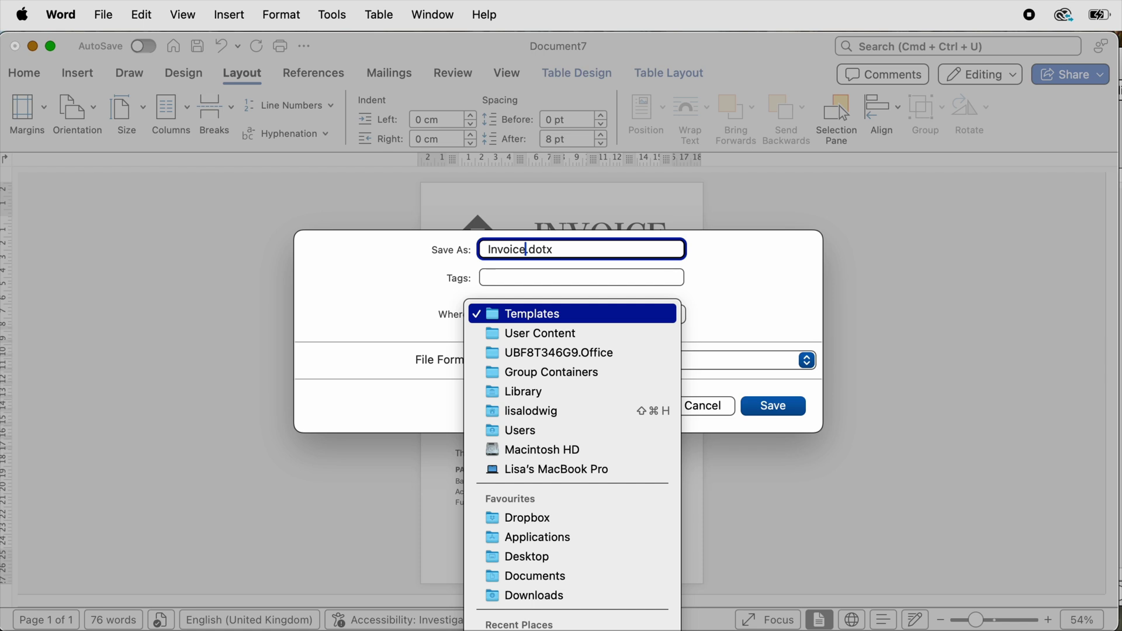
key(Return)
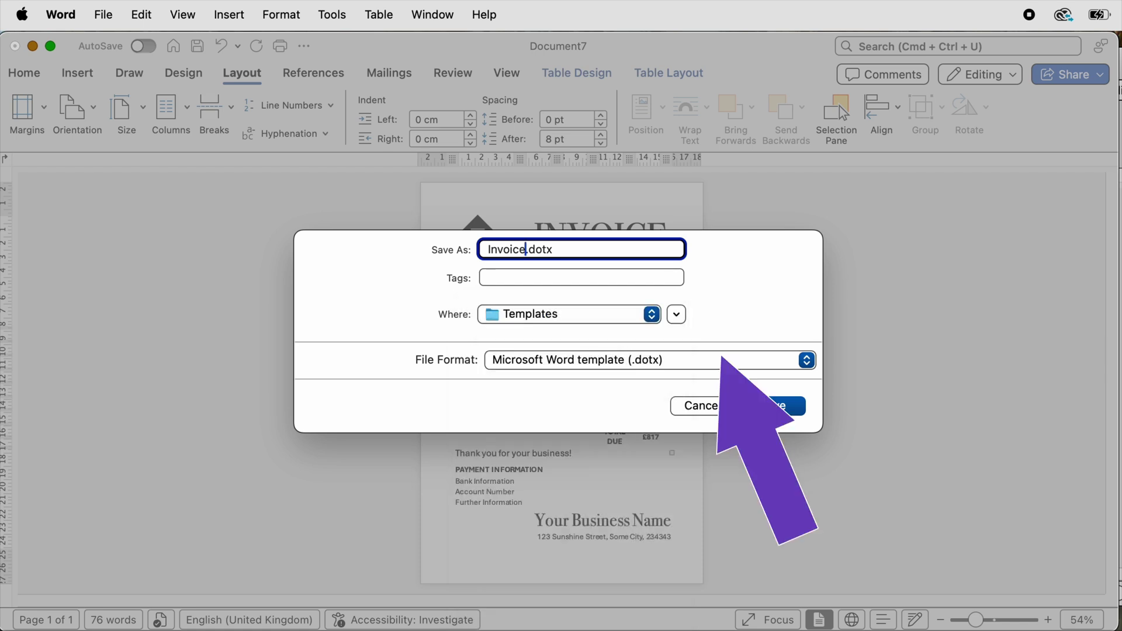
key(Return)
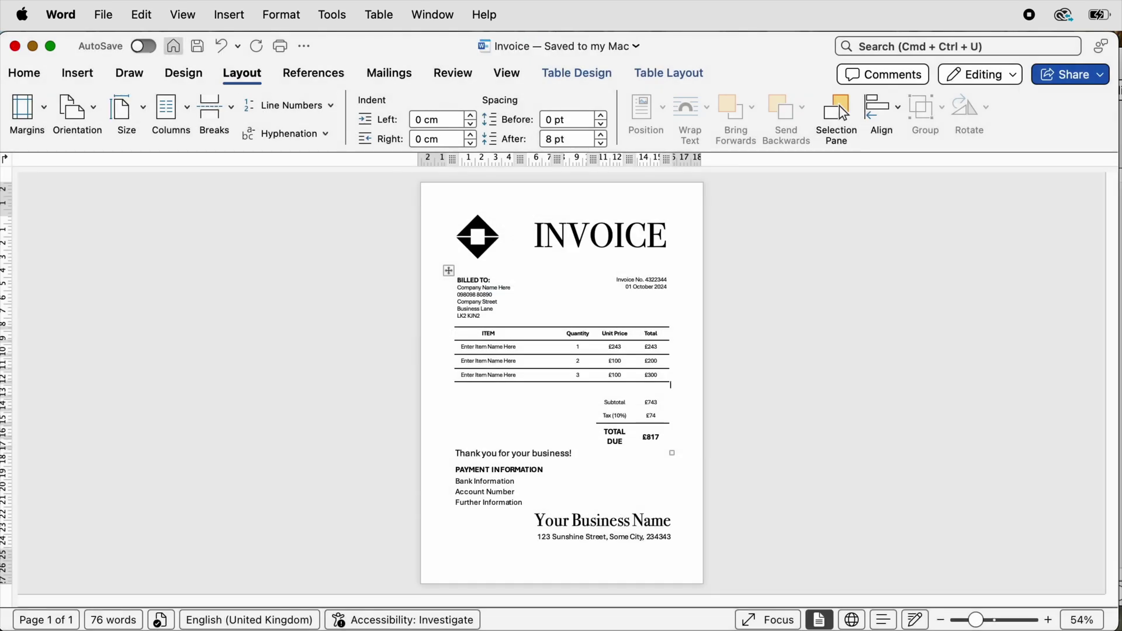
click(173, 45)
click(40, 266)
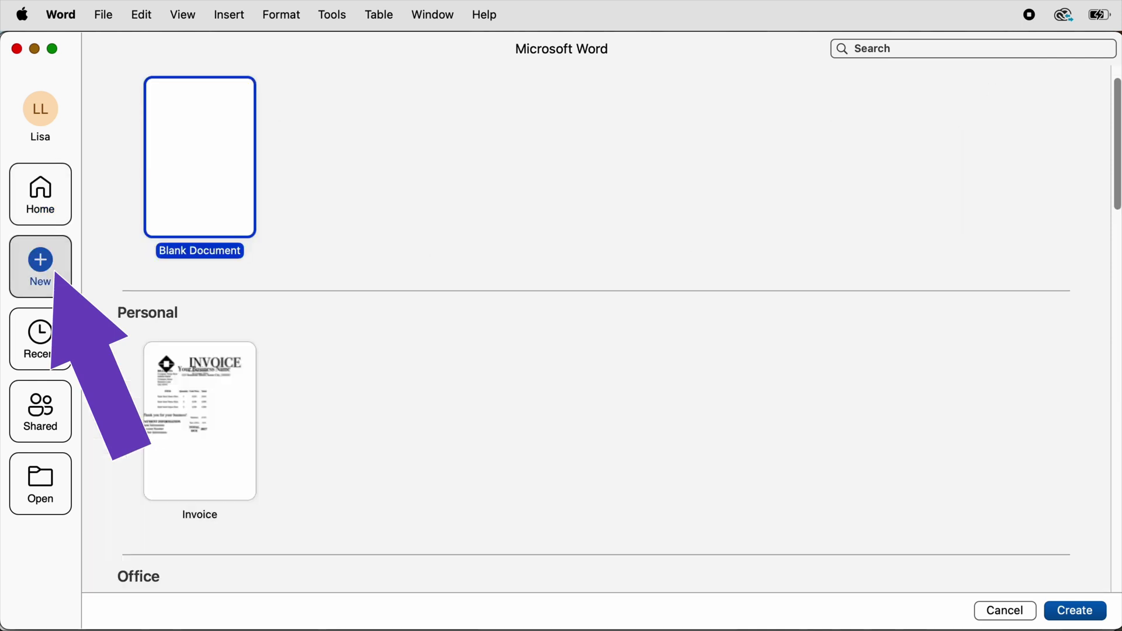